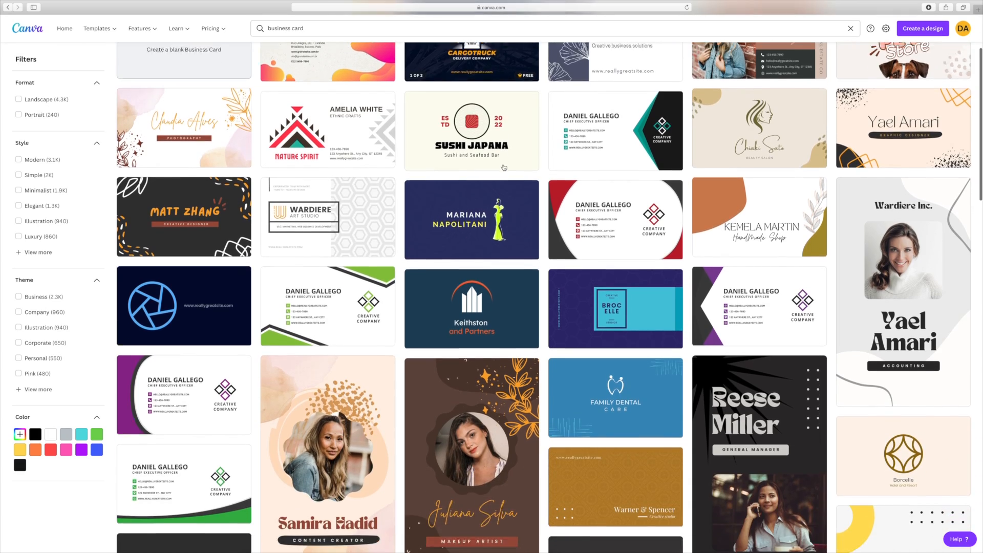
- Browse the business card templates and start a blank Business Card (US) design
{"action": "scroll", "coordinate": [504, 168], "scroll_direction": "down", "scroll_amount": 8}
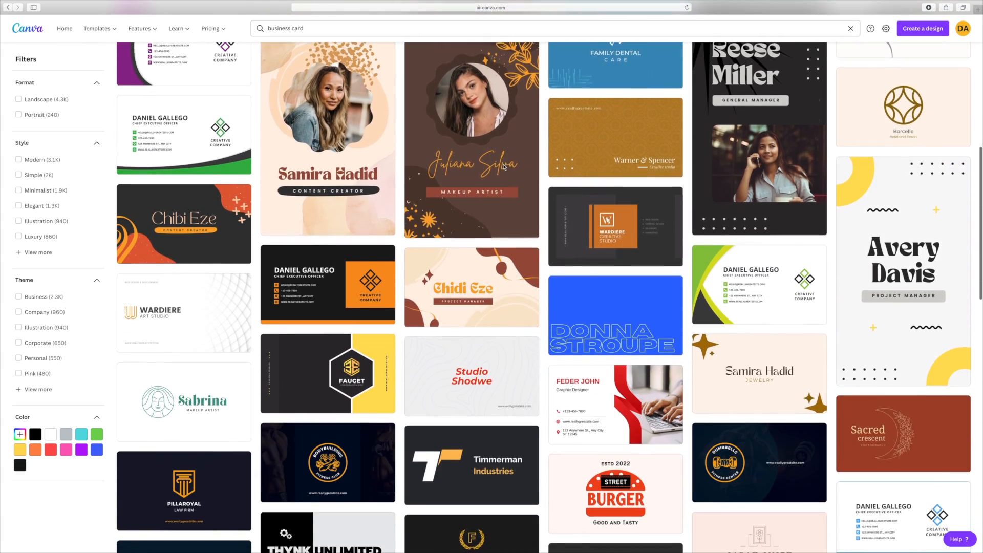
{"action": "scroll", "coordinate": [504, 167], "scroll_direction": "down", "scroll_amount": 15}
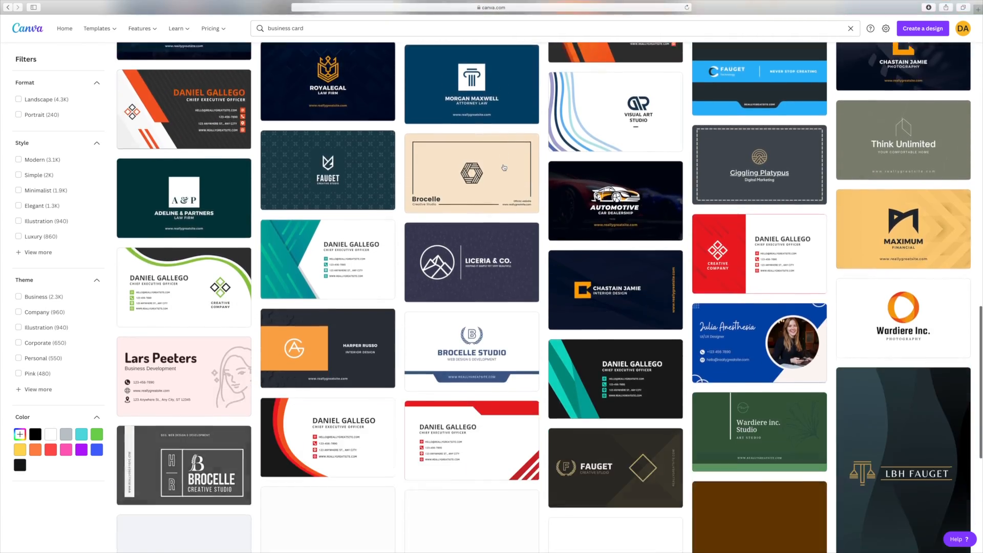
{"action": "scroll", "coordinate": [504, 168], "scroll_direction": "up", "scroll_amount": 20}
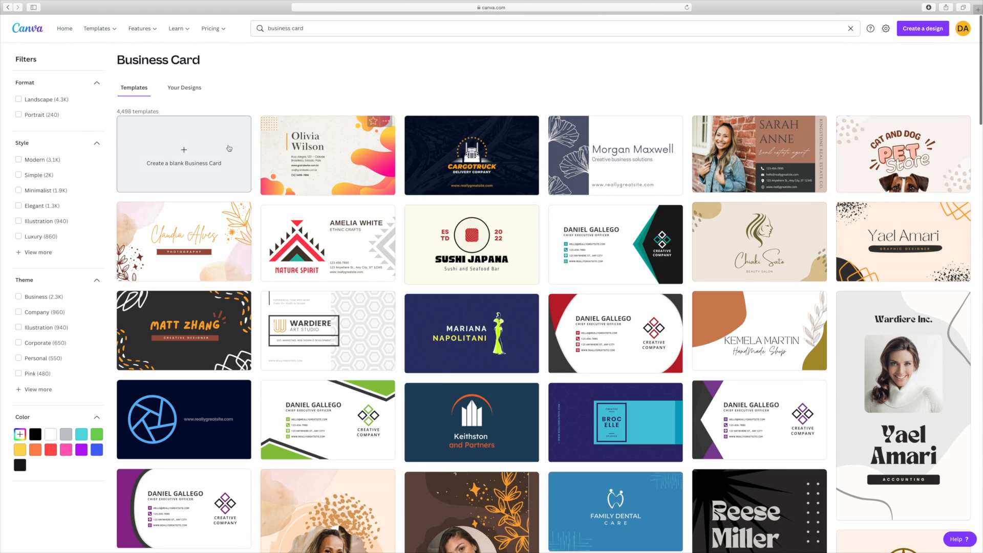
{"action": "left_click", "coordinate": [196, 154]}
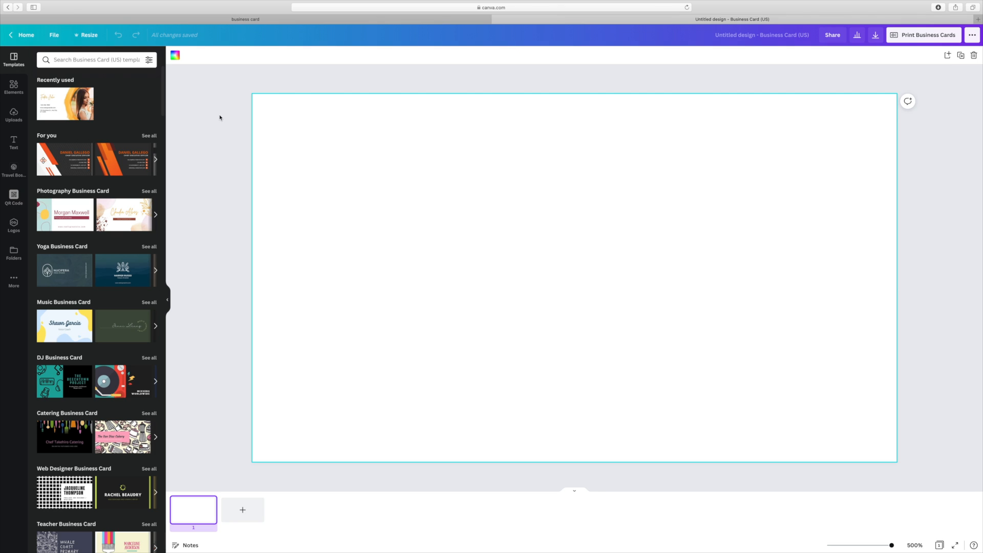
- Fill the blank card's page background with the dark green brand colour
{"action": "left_click", "coordinate": [175, 58]}
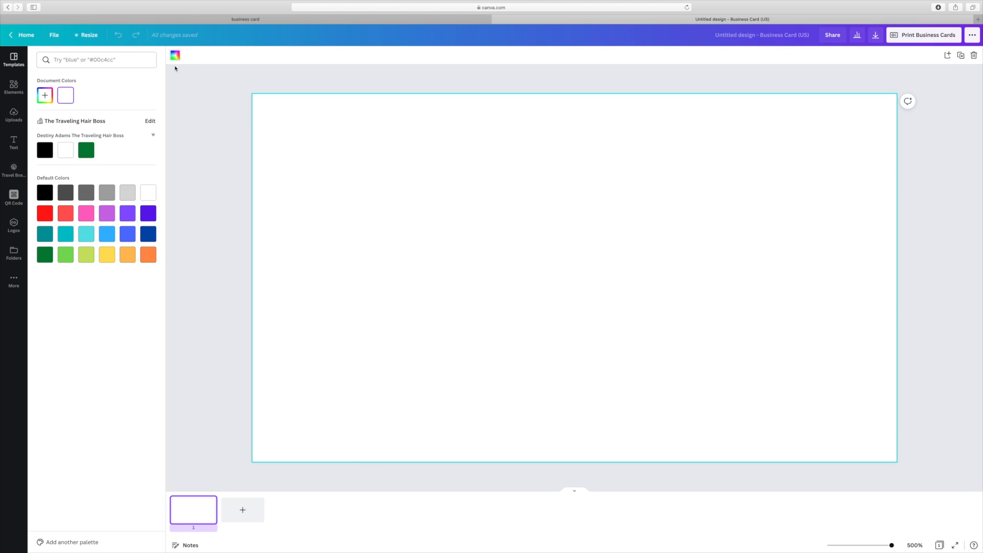
{"action": "left_click", "coordinate": [86, 150]}
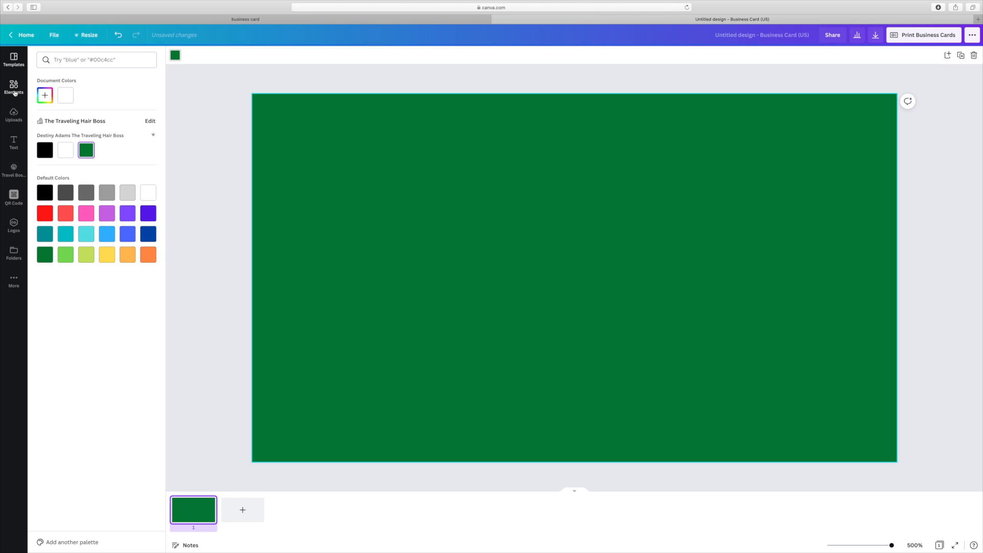
{"action": "left_click", "coordinate": [14, 89]}
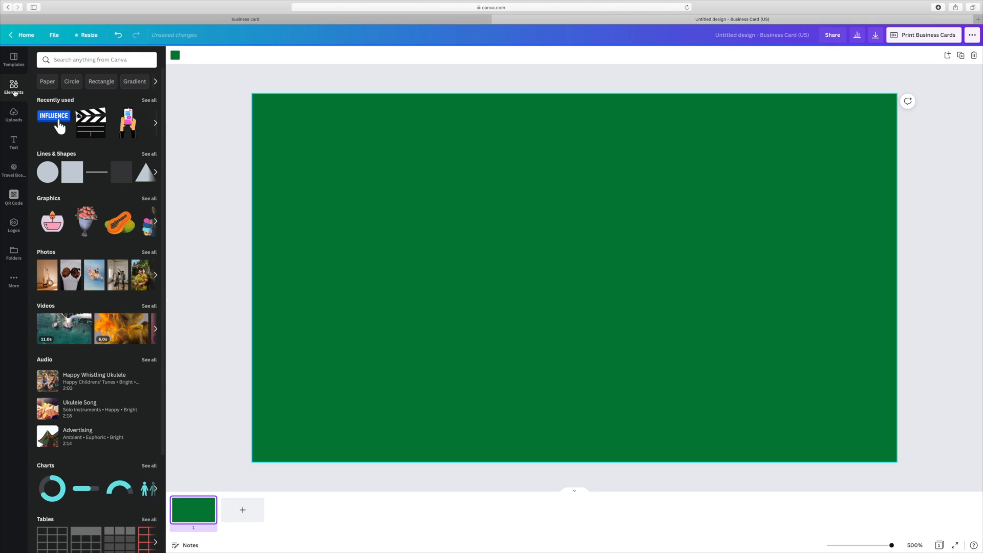
- Search Elements for 'money' and add the scattered dollar-bills photo to the card
{"action": "left_click", "coordinate": [73, 59]}
{"action": "type", "text": "money"}
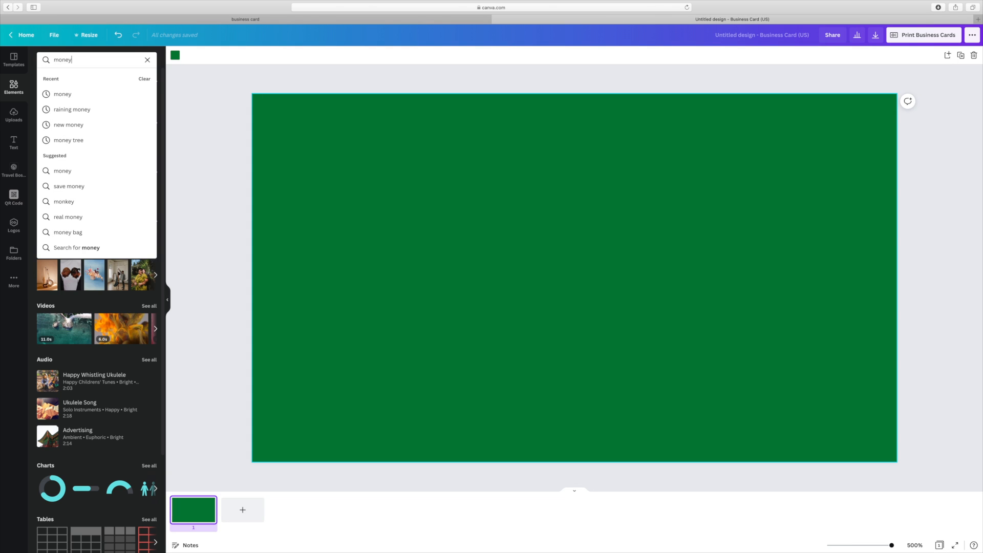
{"action": "key", "text": "Return"}
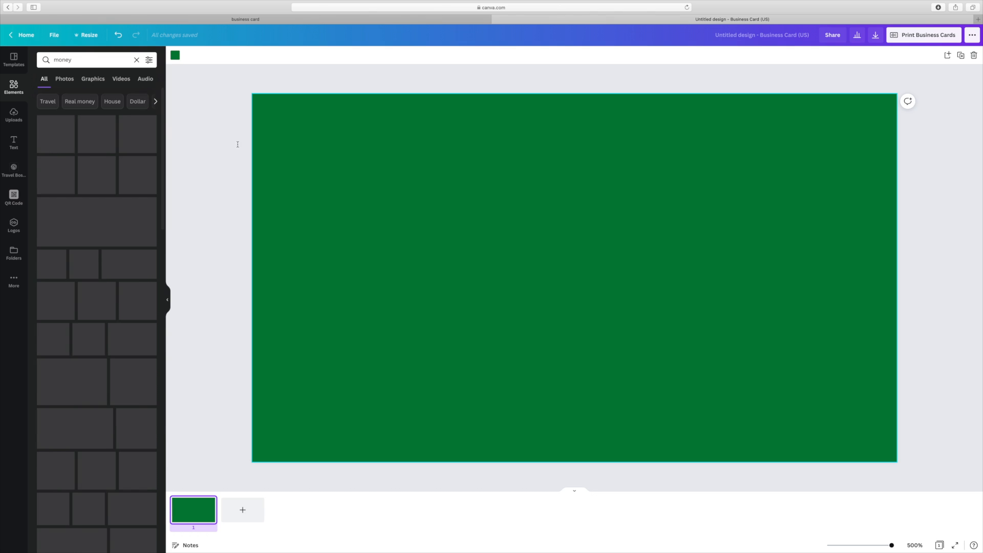
{"action": "scroll", "coordinate": [123, 267], "scroll_direction": "down", "scroll_amount": 3}
{"action": "scroll", "coordinate": [123, 267], "scroll_direction": "down", "scroll_amount": 5}
{"action": "scroll", "coordinate": [124, 267], "scroll_direction": "down", "scroll_amount": 5}
{"action": "scroll", "coordinate": [123, 267], "scroll_direction": "up", "scroll_amount": 8}
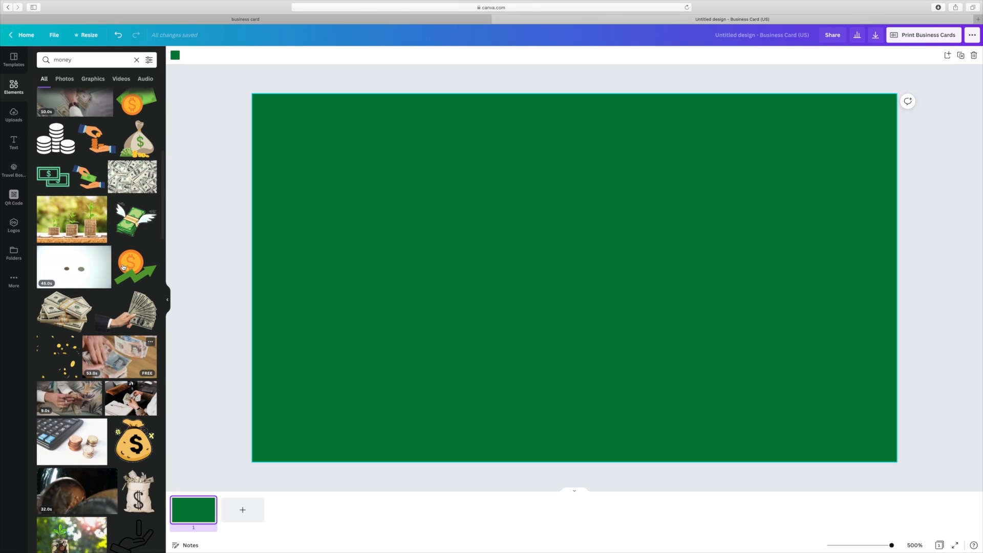
{"action": "left_click", "coordinate": [134, 180]}
- Enlarge the bills photo to cover the whole card and set its transparency to 38
{"action": "left_click_drag", "start_coordinate": [540, 255], "coordinate": [644, 292]}
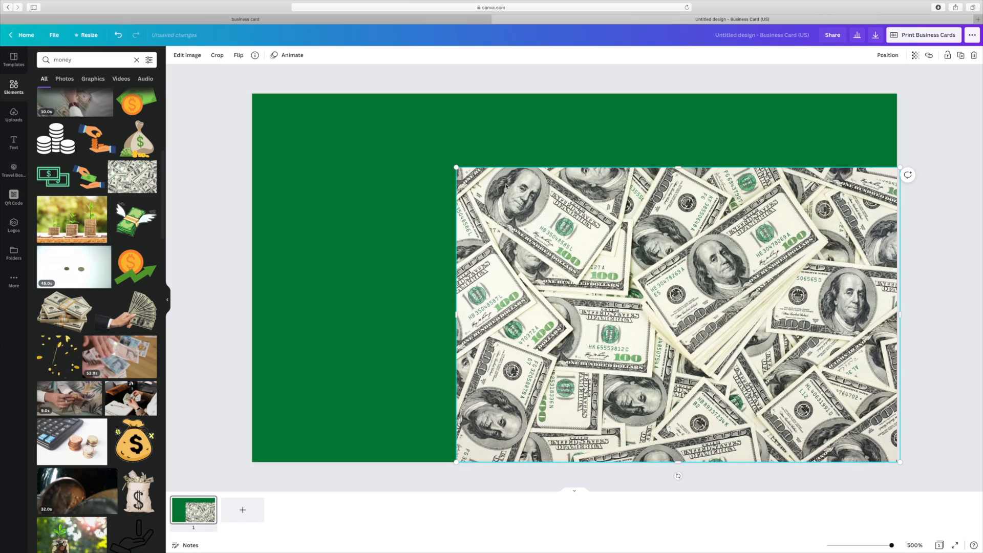
{"action": "left_click_drag", "start_coordinate": [456, 167], "coordinate": [235, 82]}
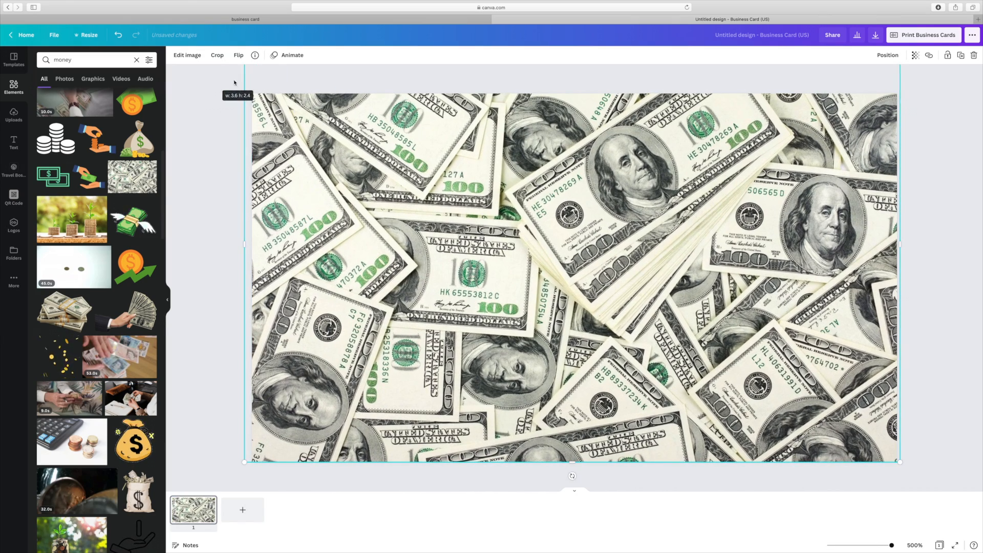
{"action": "left_click", "coordinate": [915, 55]}
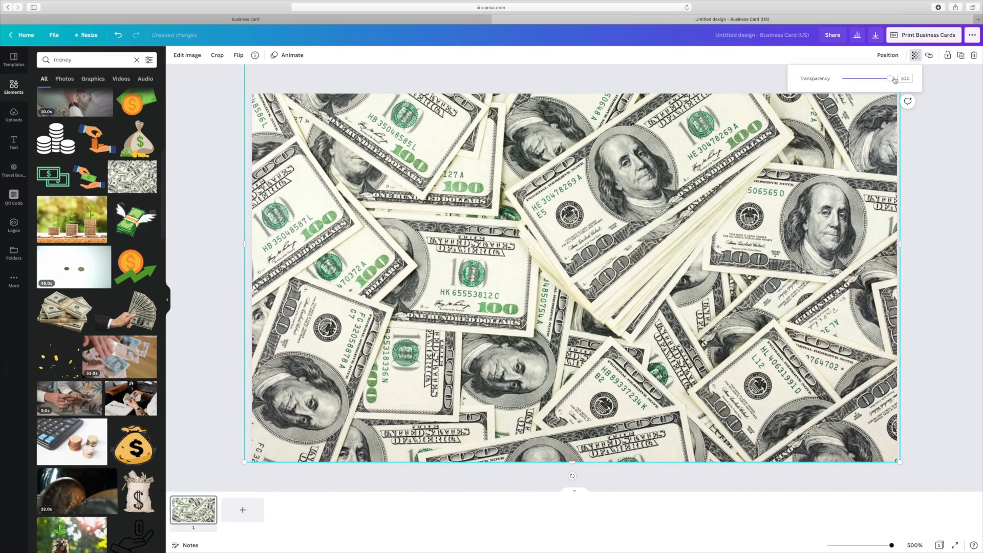
{"action": "left_click_drag", "start_coordinate": [891, 78], "coordinate": [860, 84]}
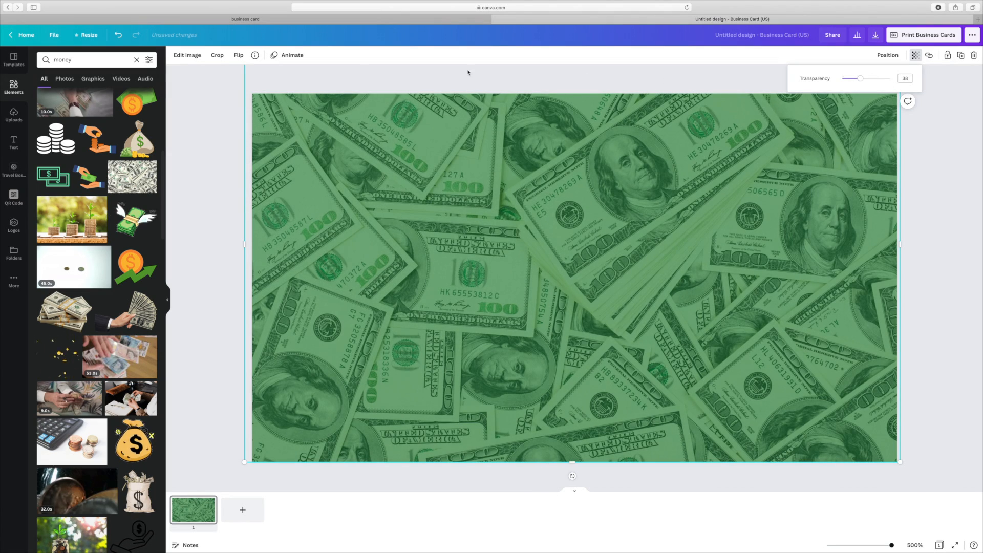
{"action": "left_click", "coordinate": [336, 79]}
{"action": "left_click", "coordinate": [208, 114]}
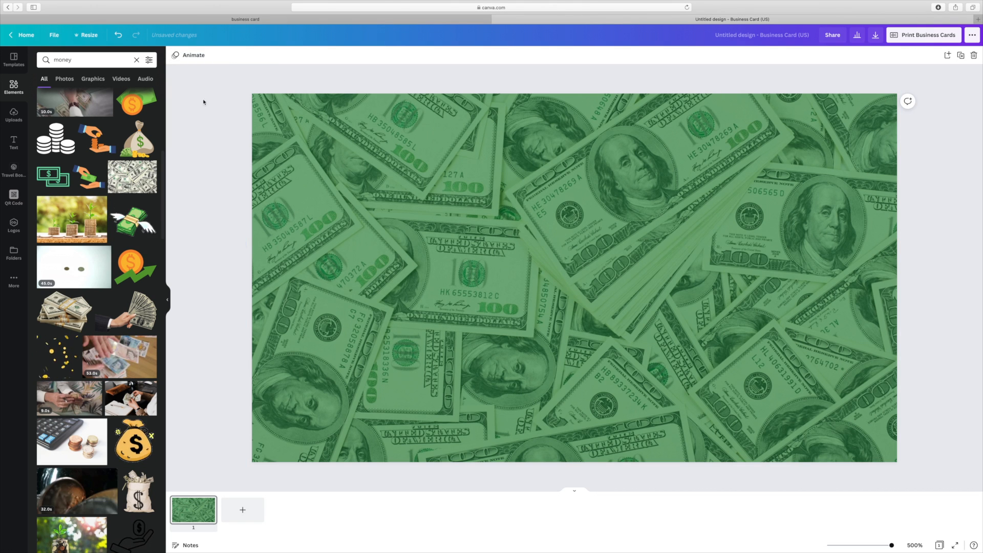
- Change the background colour behind the bills photo to white
{"action": "left_click", "coordinate": [486, 216]}
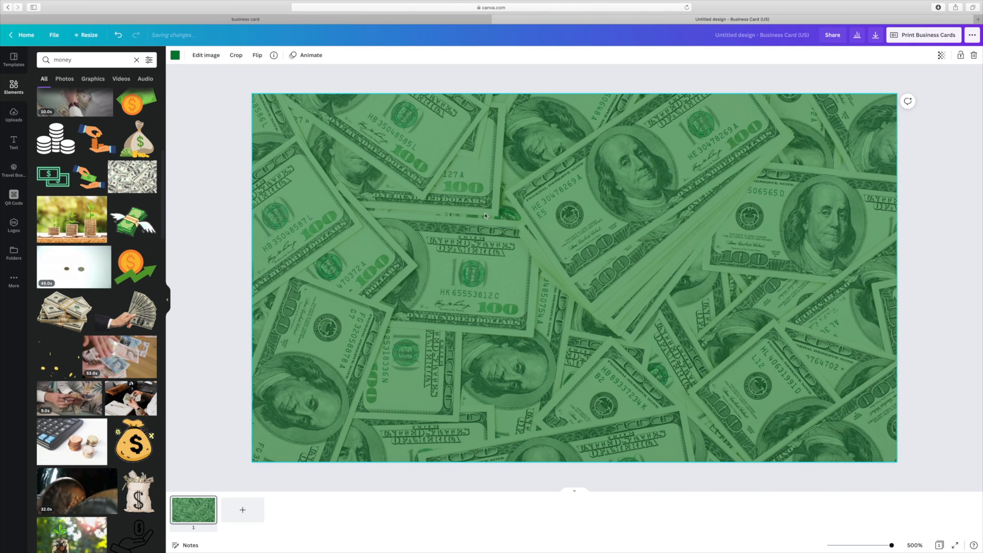
{"action": "left_click", "coordinate": [206, 55]}
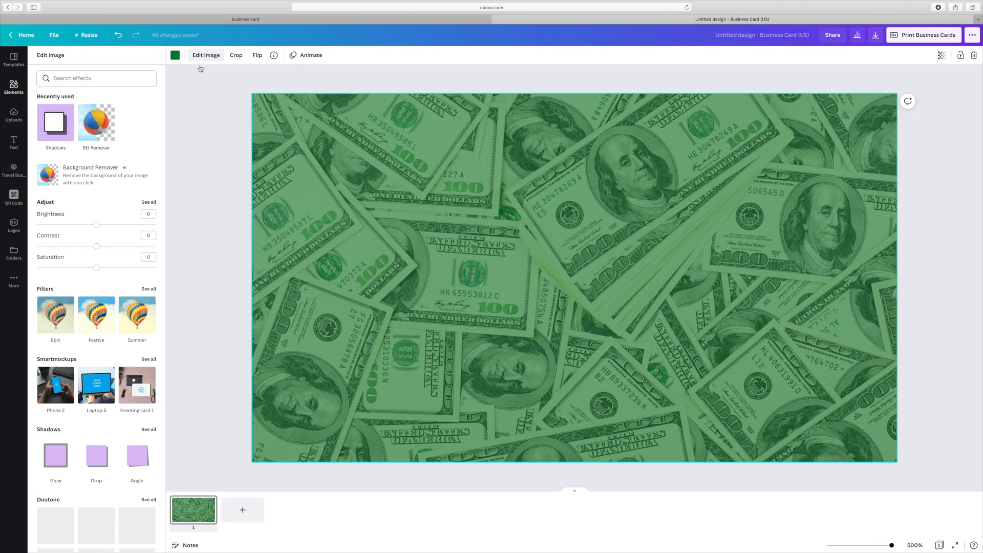
{"action": "left_click", "coordinate": [175, 56]}
{"action": "left_click", "coordinate": [66, 150]}
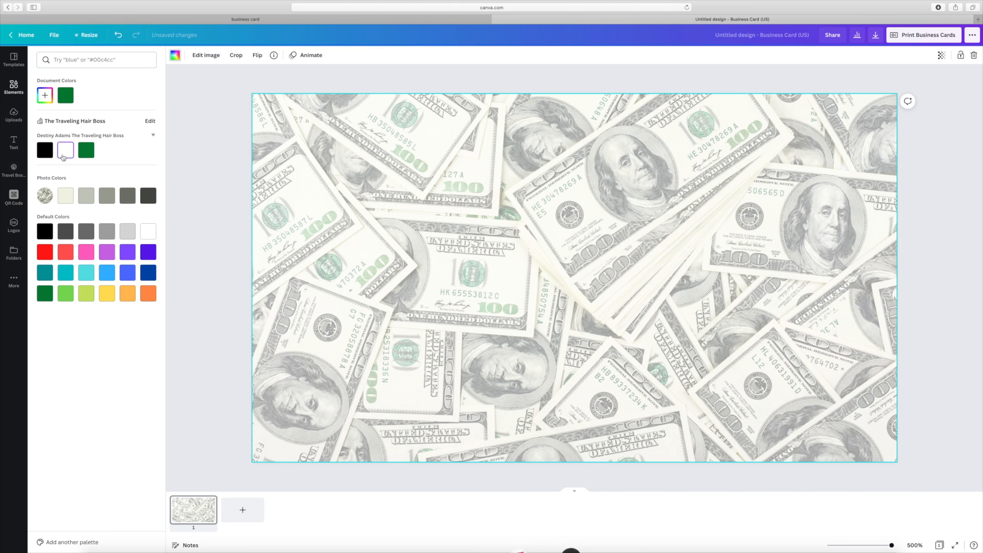
- Lower the bills photo's transparency to 10 for a faint watermark and clear the search
{"action": "left_click", "coordinate": [942, 56]}
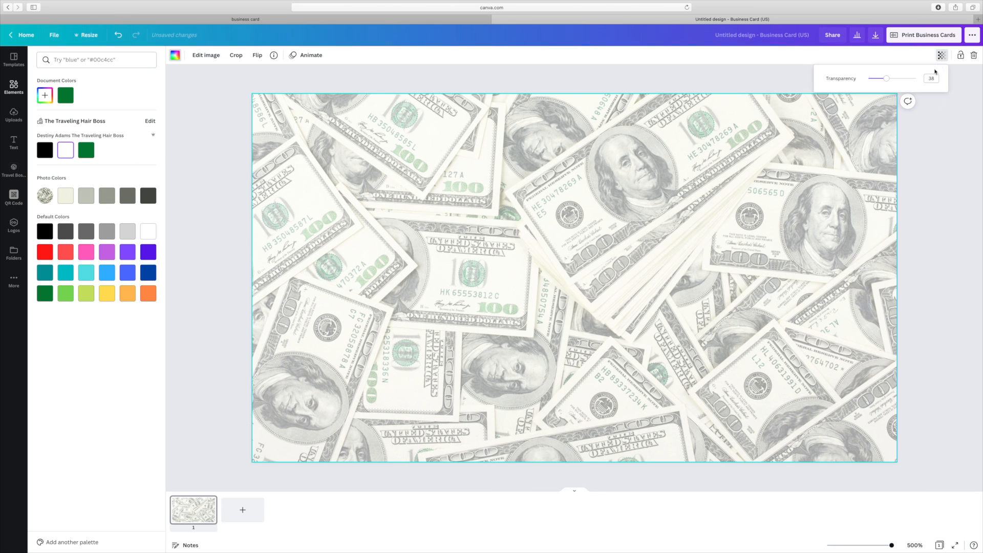
{"action": "left_click_drag", "start_coordinate": [886, 80], "coordinate": [877, 82]}
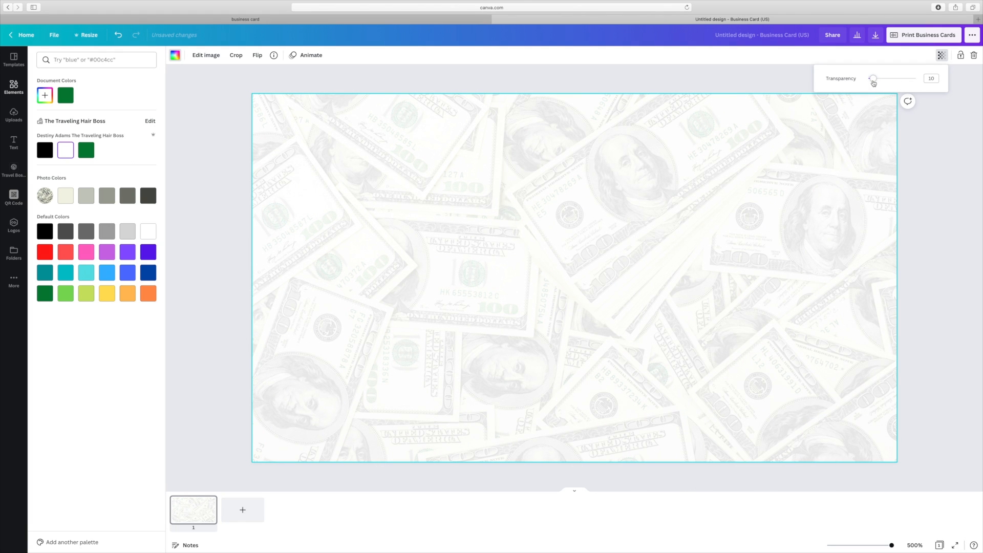
{"action": "left_click", "coordinate": [947, 163]}
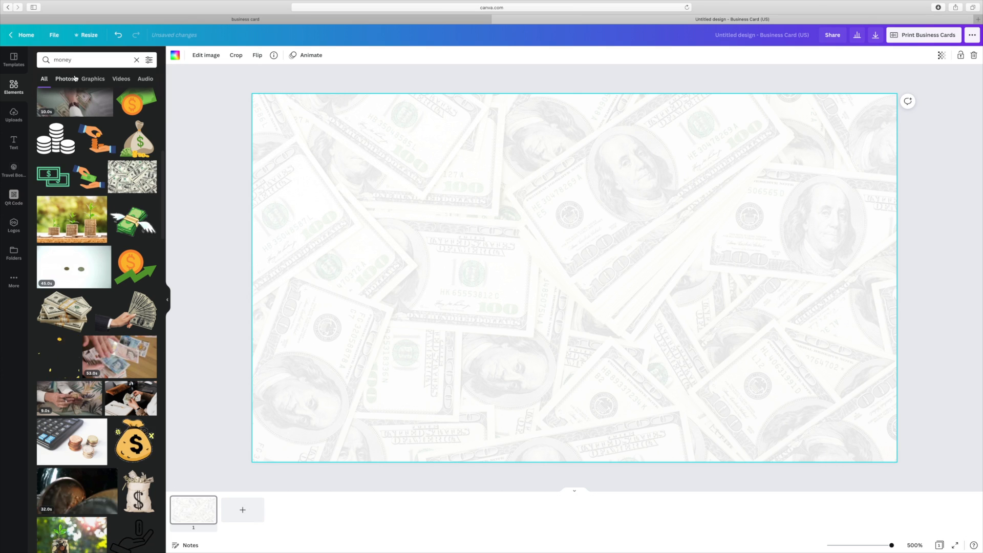
{"action": "left_click", "coordinate": [136, 61]}
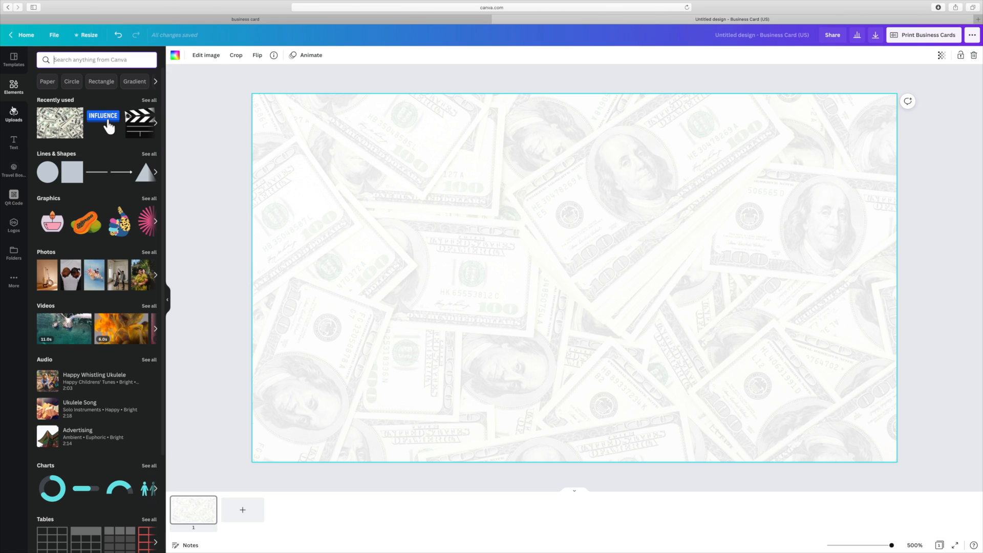
- Check the uploads, then search Elements for 'gold' images
{"action": "left_click", "coordinate": [14, 115]}
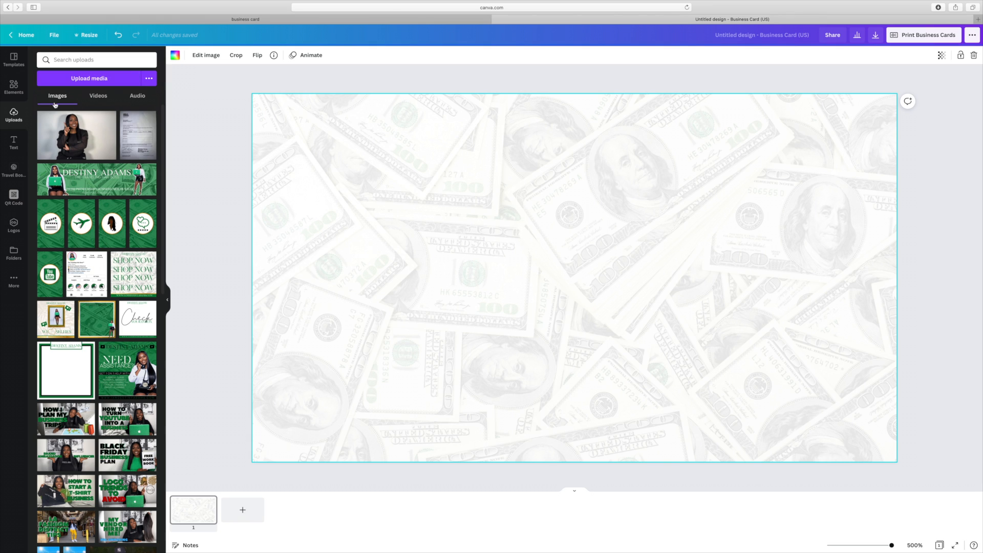
{"action": "left_click", "coordinate": [22, 94]}
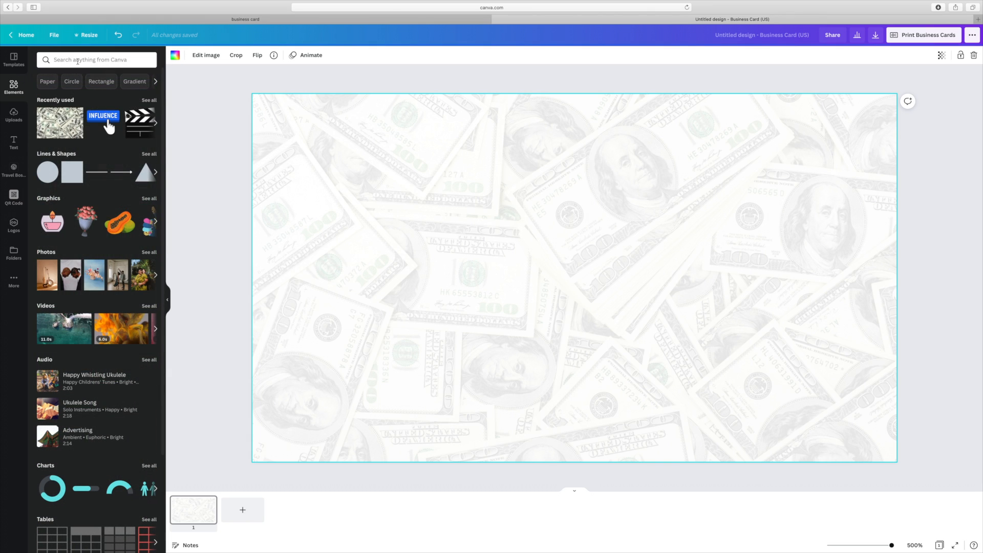
{"action": "left_click", "coordinate": [77, 61]}
{"action": "type", "text": "gold"}
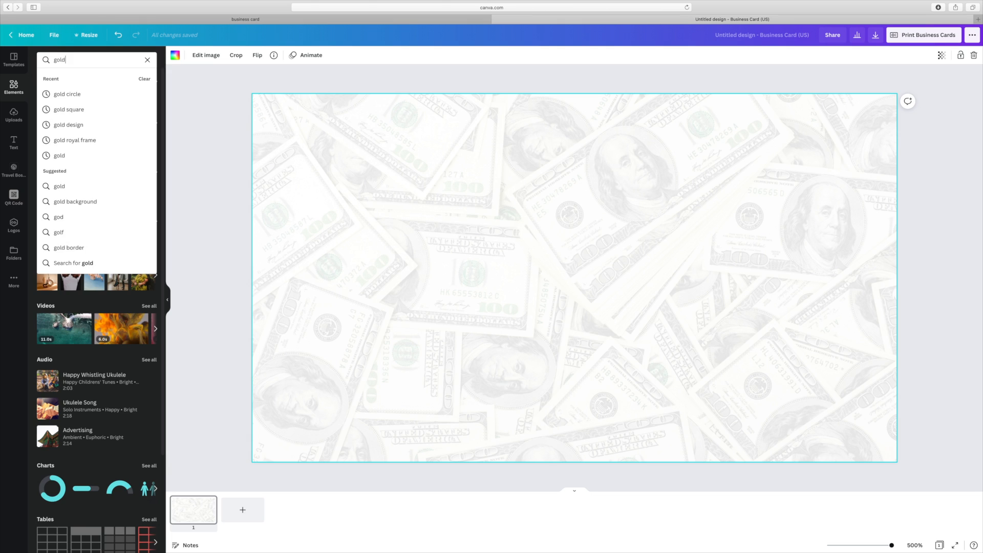
{"action": "key", "text": "Return"}
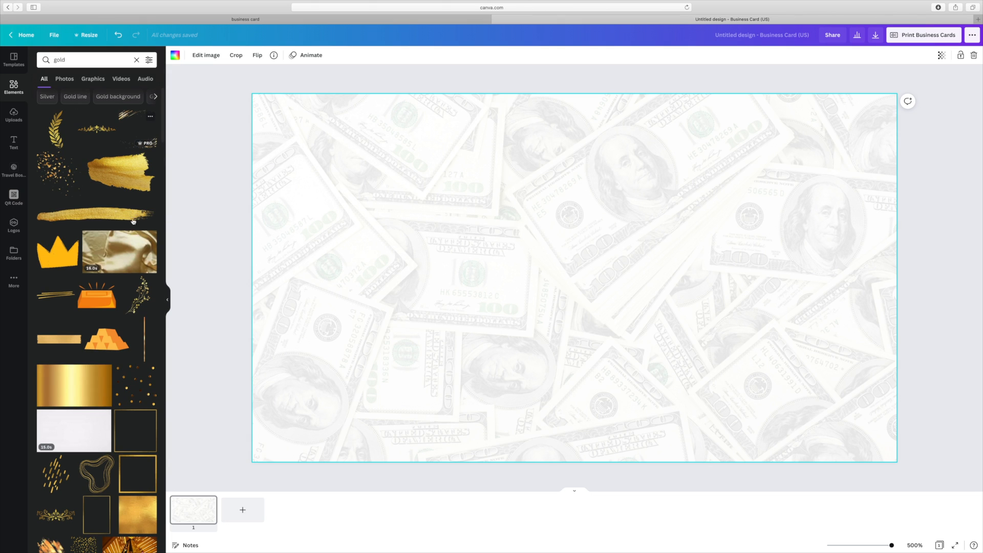
{"action": "scroll", "coordinate": [134, 215], "scroll_direction": "down", "scroll_amount": 2}
{"action": "scroll", "coordinate": [133, 216], "scroll_direction": "down", "scroll_amount": 5}
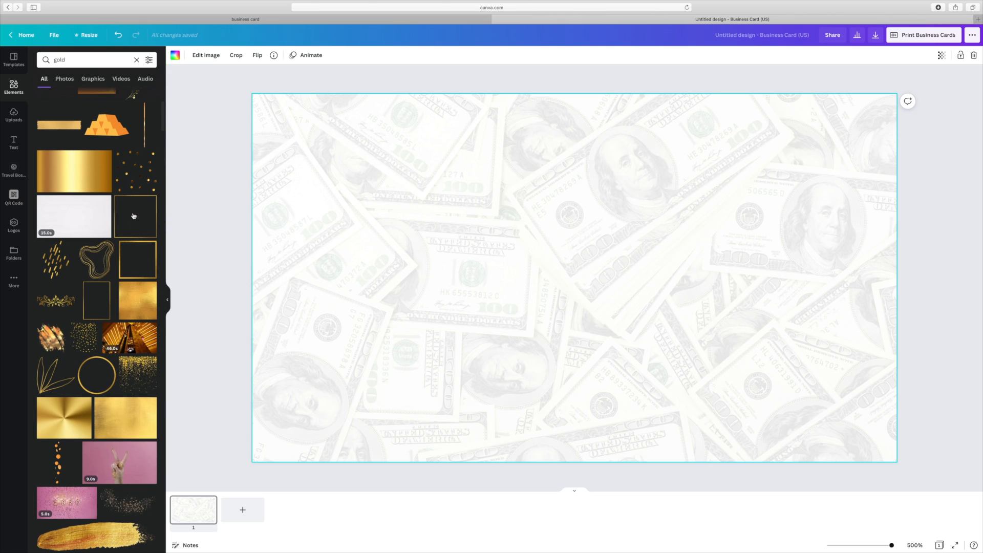
{"action": "scroll", "coordinate": [133, 216], "scroll_direction": "down", "scroll_amount": 8}
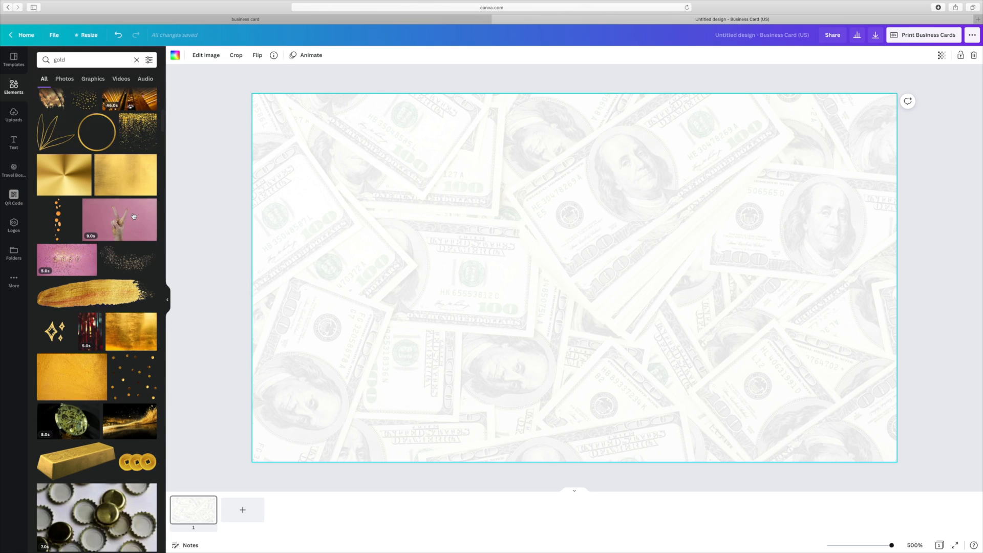
{"action": "scroll", "coordinate": [133, 216], "scroll_direction": "up", "scroll_amount": 2}
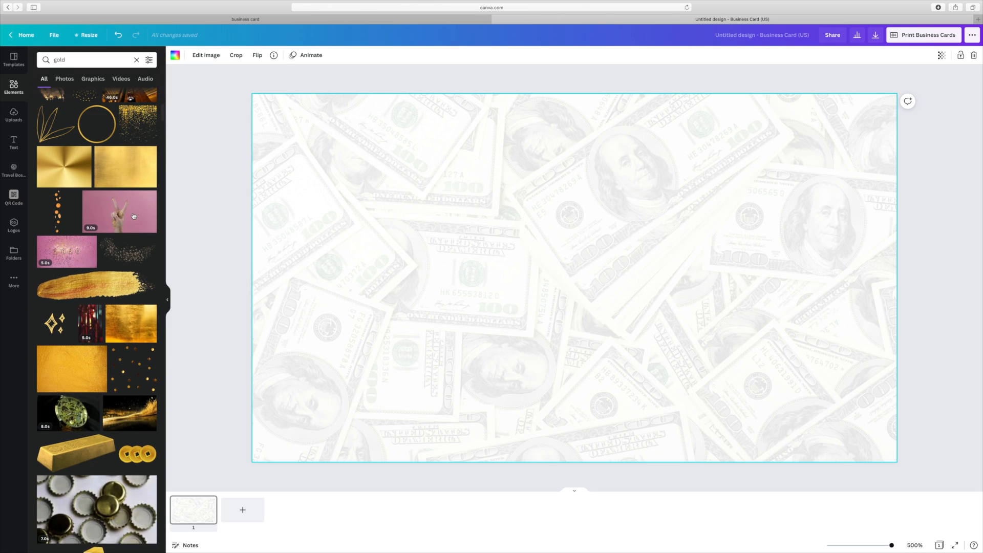
{"action": "scroll", "coordinate": [134, 216], "scroll_direction": "up", "scroll_amount": 2}
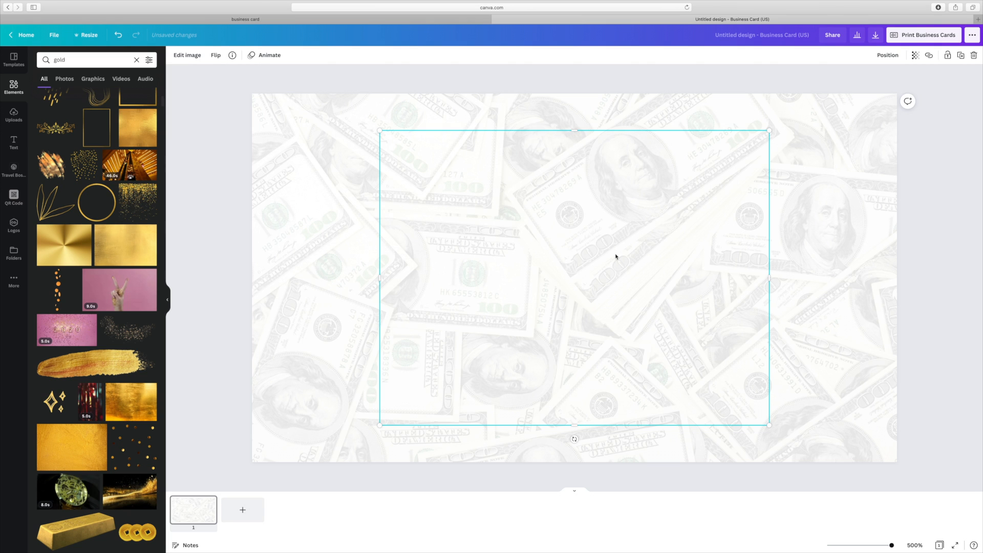
- Drag the gold image off the bottom of the card, leaving only the faded money background
{"action": "left_click_drag", "start_coordinate": [588, 238], "coordinate": [463, 465]}
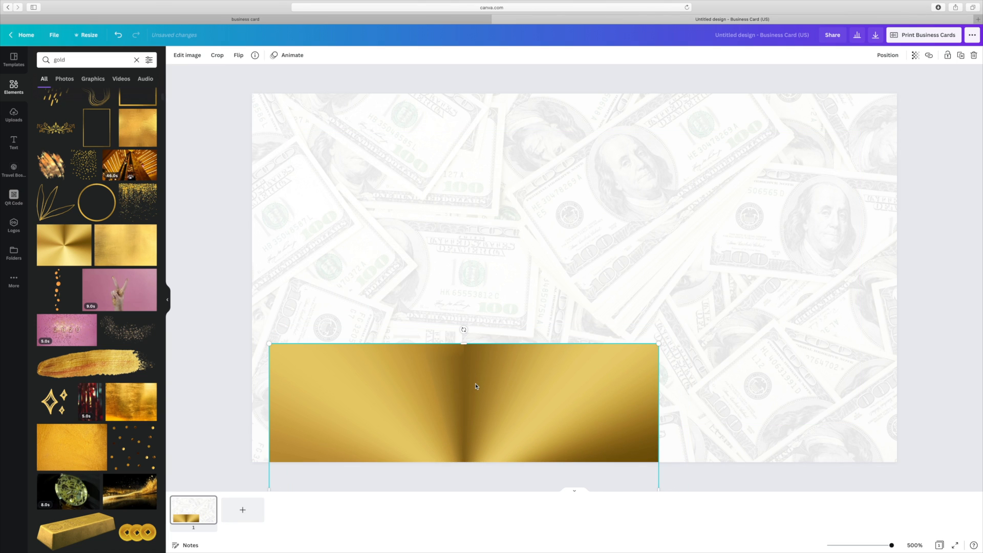
{"action": "left_click_drag", "start_coordinate": [468, 395], "coordinate": [441, 437]}
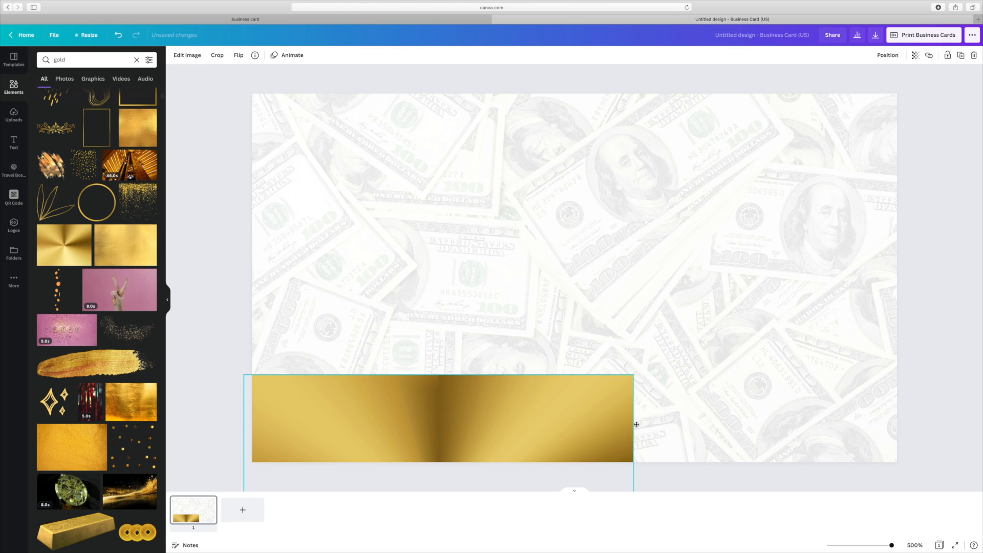
{"action": "left_click_drag", "start_coordinate": [669, 418], "coordinate": [530, 441]}
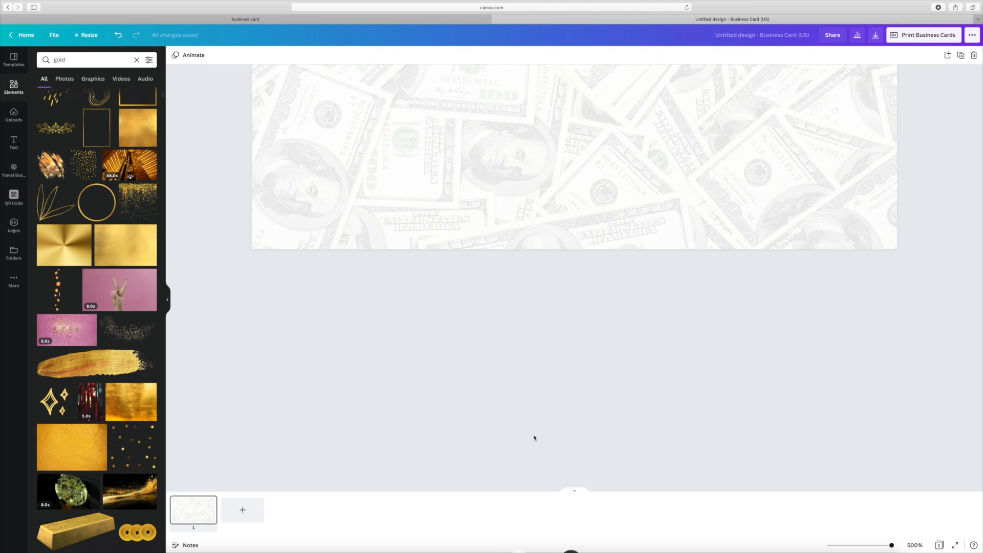
{"action": "scroll", "coordinate": [574, 276], "scroll_direction": "up", "scroll_amount": 5}
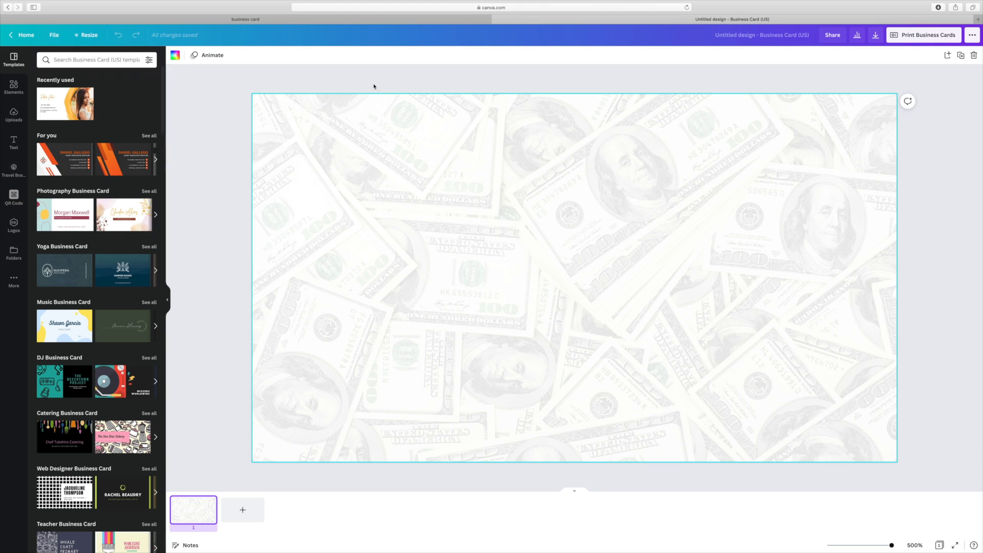
- Search templates for 'gold' and add the gold radial image from Elements
{"action": "left_click", "coordinate": [85, 61]}
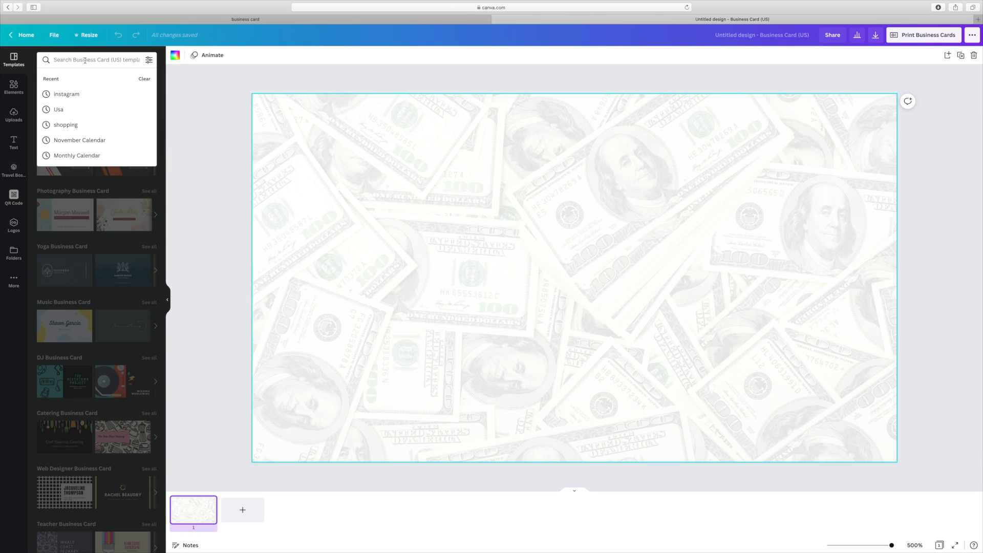
{"action": "type", "text": "gold"}
{"action": "key", "text": "Return"}
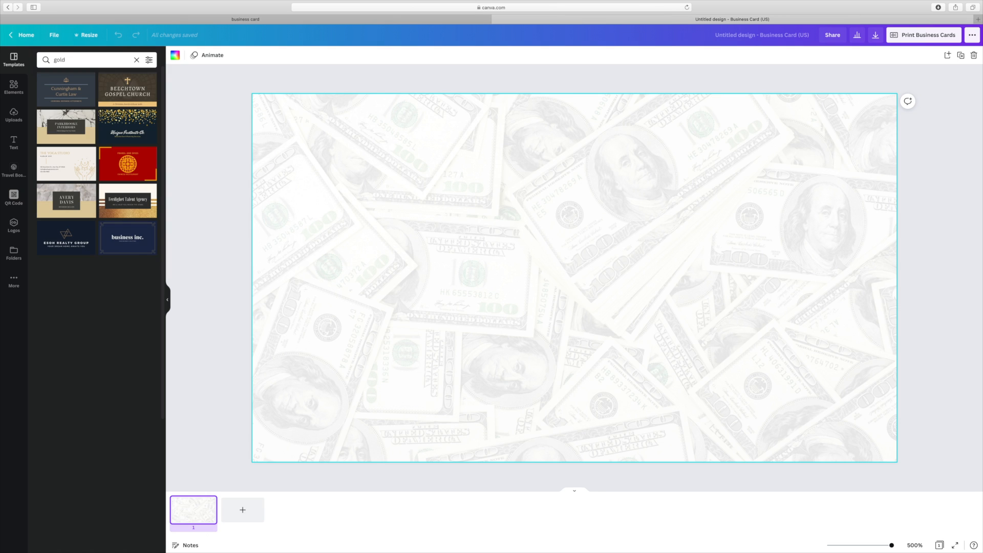
{"action": "left_click", "coordinate": [14, 88]}
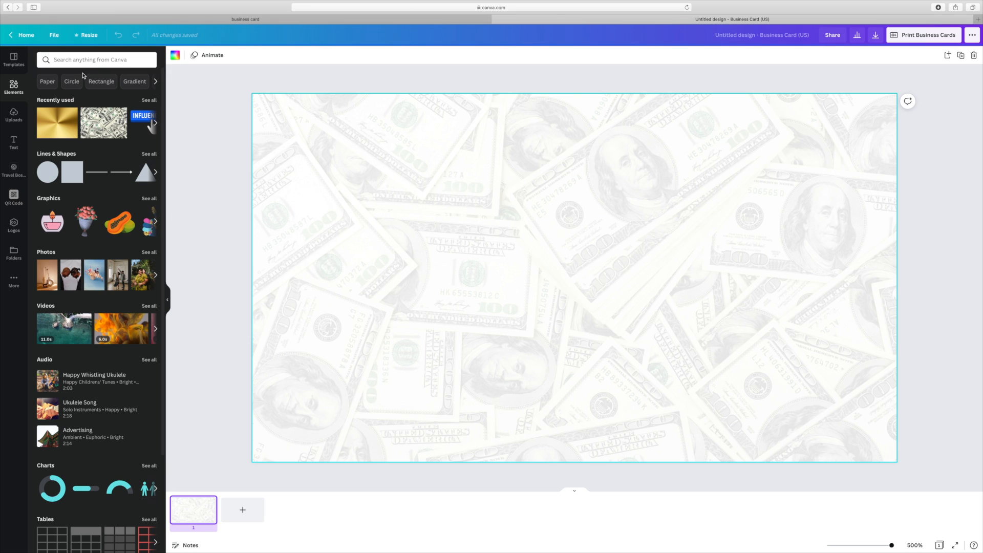
{"action": "left_click", "coordinate": [60, 123]}
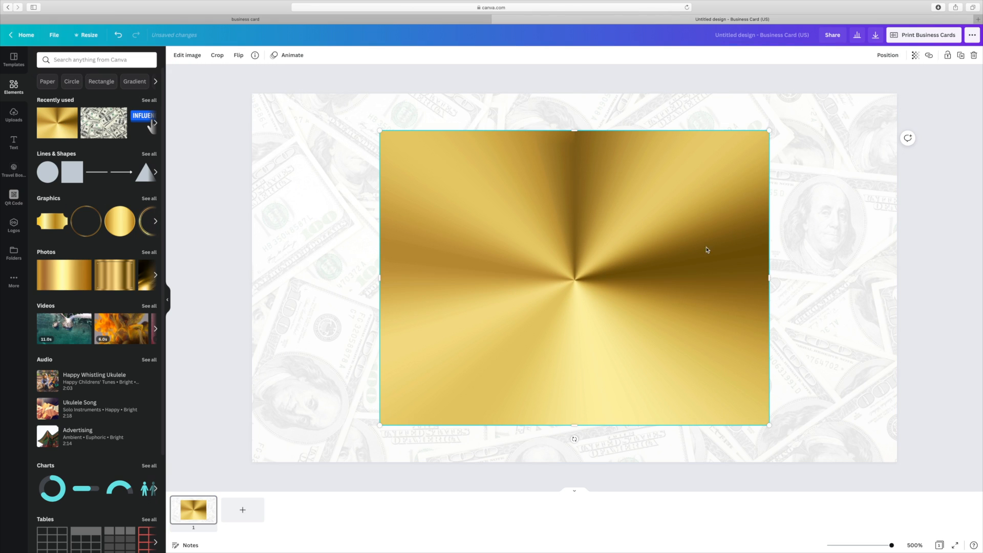
- Stretch the gold image edge to edge as a bottom band, then add a second gold image
{"action": "left_click_drag", "start_coordinate": [784, 277], "coordinate": [897, 278]}
{"action": "left_click_drag", "start_coordinate": [378, 278], "coordinate": [252, 278]}
{"action": "left_click_drag", "start_coordinate": [498, 257], "coordinate": [524, 477]}
{"action": "left_click", "coordinate": [195, 360]}
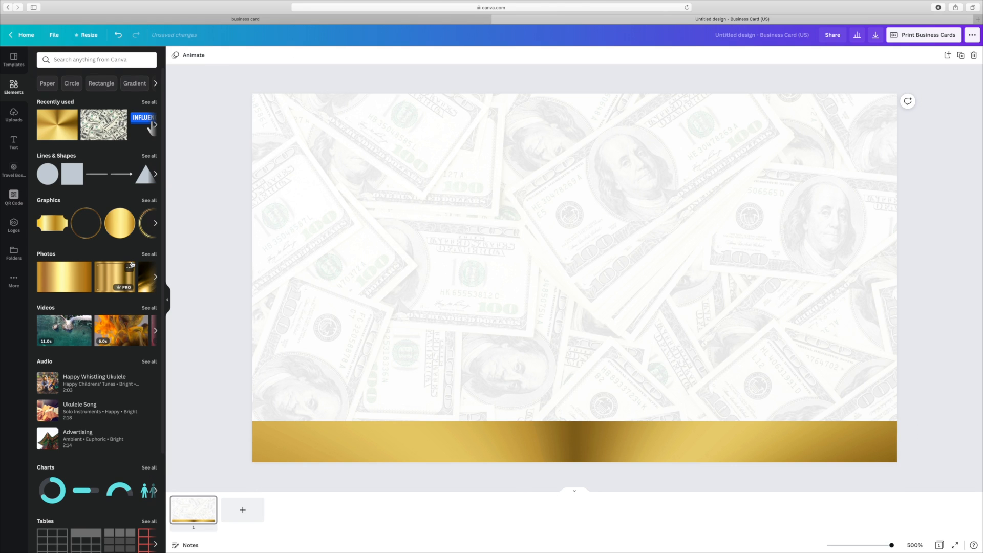
{"action": "left_click", "coordinate": [51, 126]}
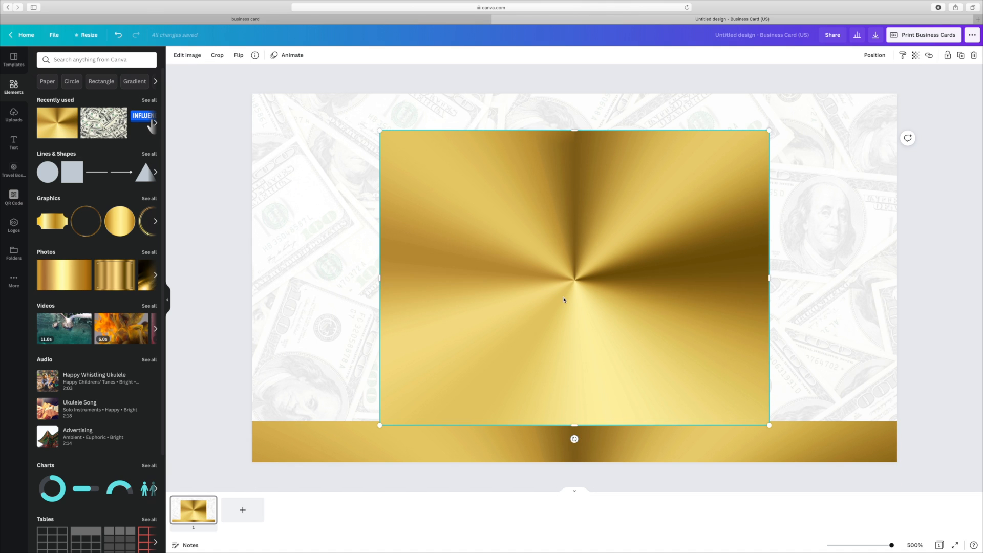
- Move, rotate and resize the second gold image into a tall panel on the card's left
{"action": "left_click_drag", "start_coordinate": [563, 301], "coordinate": [509, 279]}
{"action": "left_click_drag", "start_coordinate": [519, 423], "coordinate": [459, 263]}
{"action": "left_click_drag", "start_coordinate": [666, 457], "coordinate": [562, 327]}
{"action": "left_click_drag", "start_coordinate": [491, 274], "coordinate": [416, 325]}
{"action": "left_click_drag", "start_coordinate": [490, 381], "coordinate": [504, 400]}
{"action": "mouse_move", "coordinate": [451, 325]}
{"action": "left_mouse_down"}
{"action": "mouse_move", "coordinate": [453, 315]}
{"action": "mouse_move", "coordinate": [442, 314]}
{"action": "left_mouse_up"}
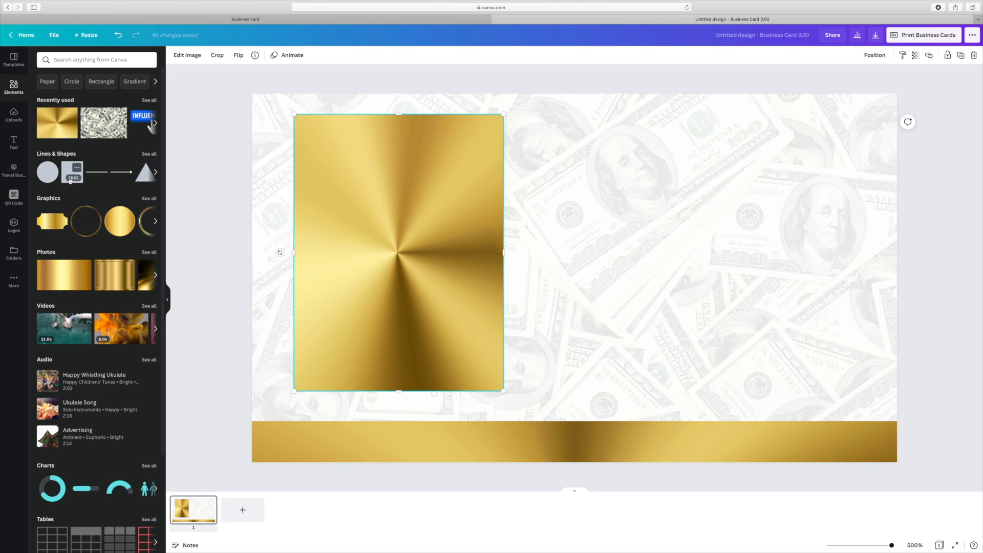
{"action": "scroll", "coordinate": [71, 171], "scroll_direction": "down", "scroll_amount": 1}
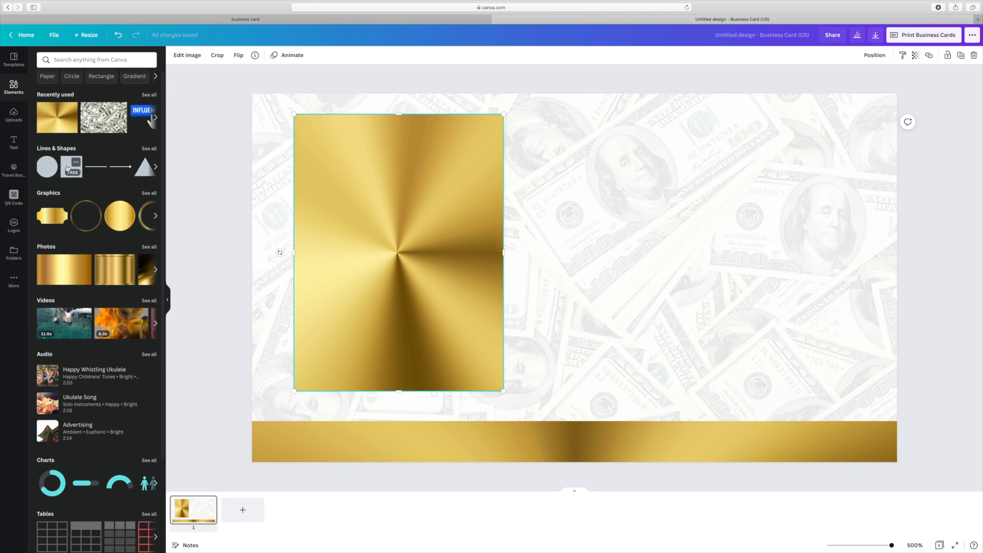
- Add a square and fit it inside the gold panel's upper part, leaving a gold border
{"action": "left_click", "coordinate": [68, 169]}
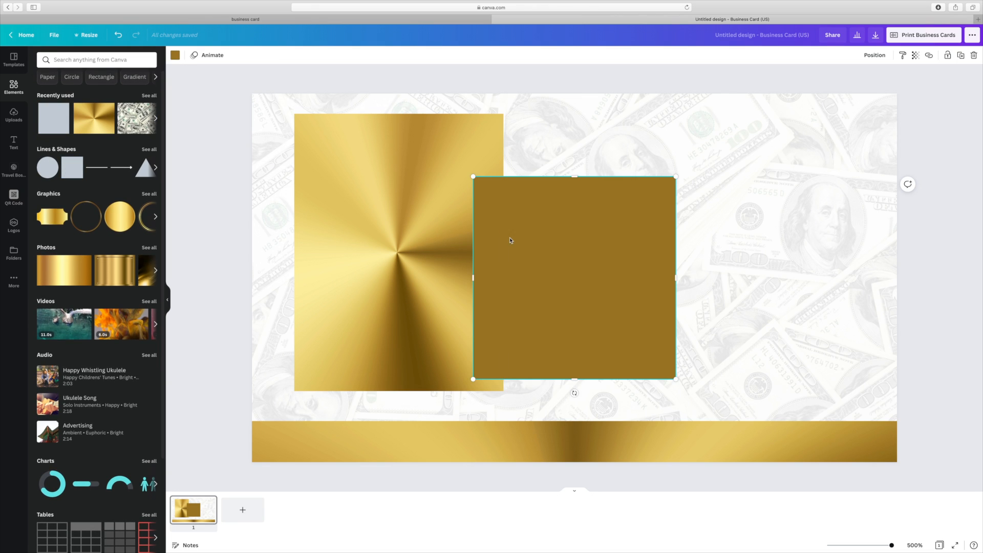
{"action": "left_click_drag", "start_coordinate": [564, 278], "coordinate": [402, 242]}
{"action": "mouse_move", "coordinate": [506, 246]}
{"action": "left_mouse_down"}
{"action": "mouse_move", "coordinate": [485, 247]}
{"action": "mouse_move", "coordinate": [497, 247]}
{"action": "left_mouse_up"}
{"action": "left_click_drag", "start_coordinate": [399, 143], "coordinate": [399, 122]}
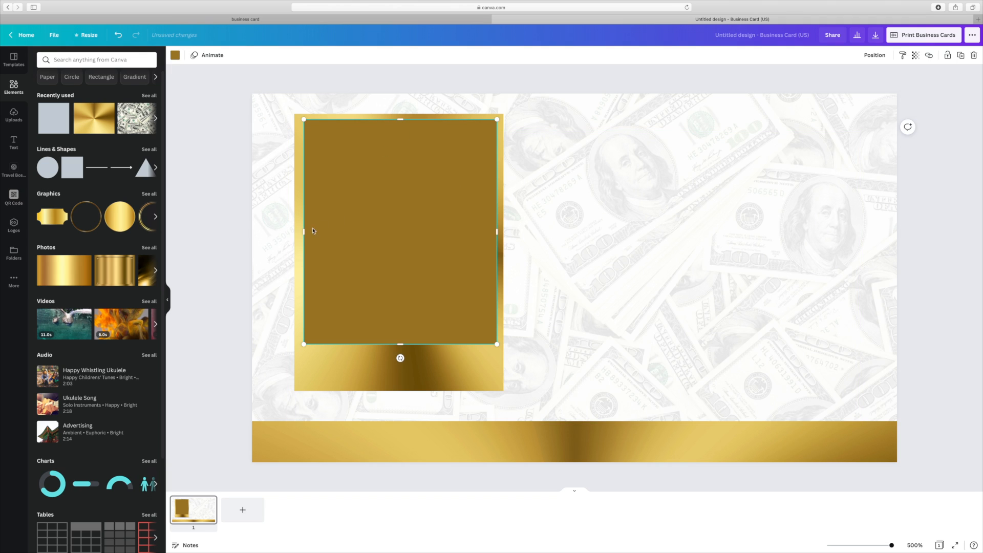
{"action": "left_click_drag", "start_coordinate": [304, 233], "coordinate": [301, 234]}
{"action": "mouse_move", "coordinate": [399, 346]}
{"action": "left_mouse_down"}
{"action": "mouse_move", "coordinate": [401, 379]}
{"action": "mouse_move", "coordinate": [399, 345]}
{"action": "left_mouse_up"}
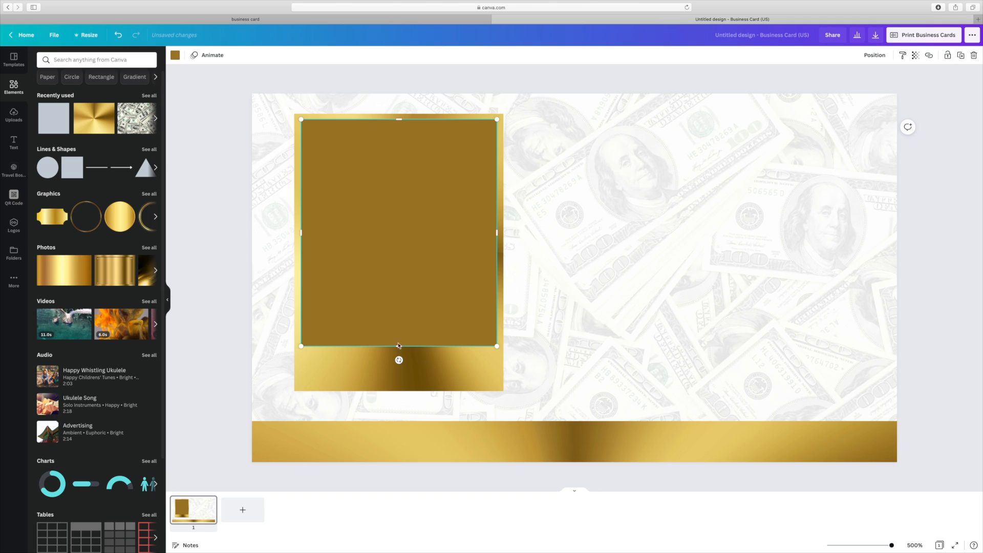
- Fill the rectangle with the dark green brand colour
{"action": "left_click", "coordinate": [175, 55]}
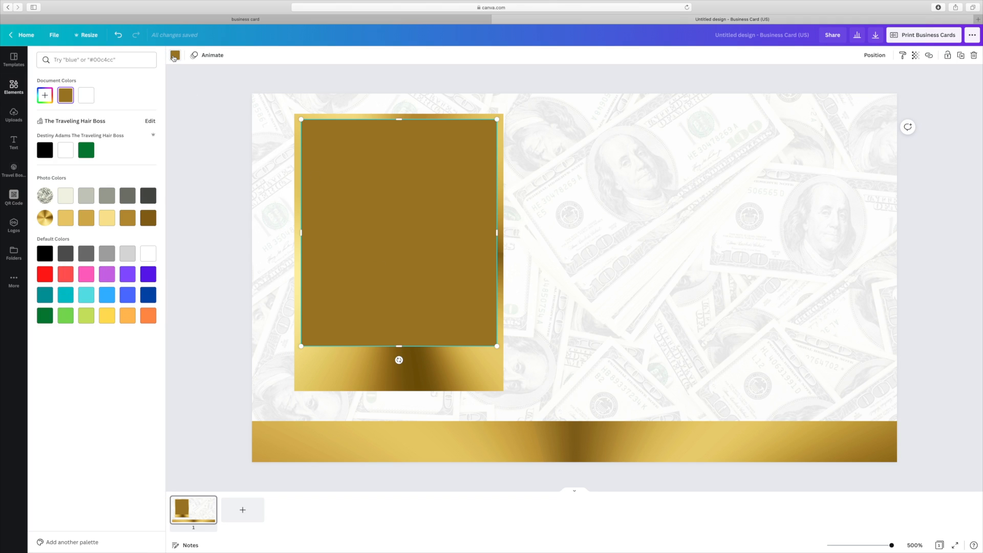
{"action": "left_click", "coordinate": [86, 150]}
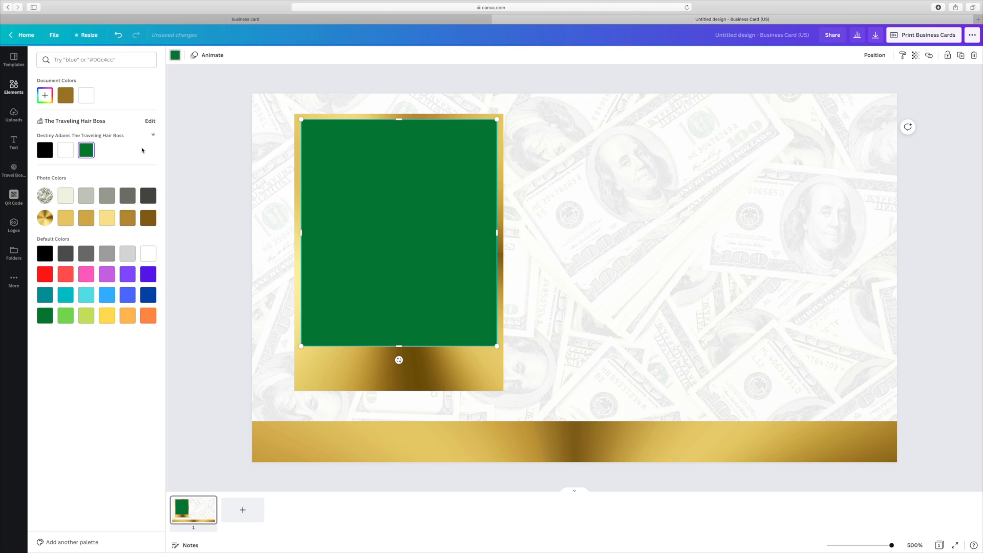
{"action": "left_click", "coordinate": [226, 150]}
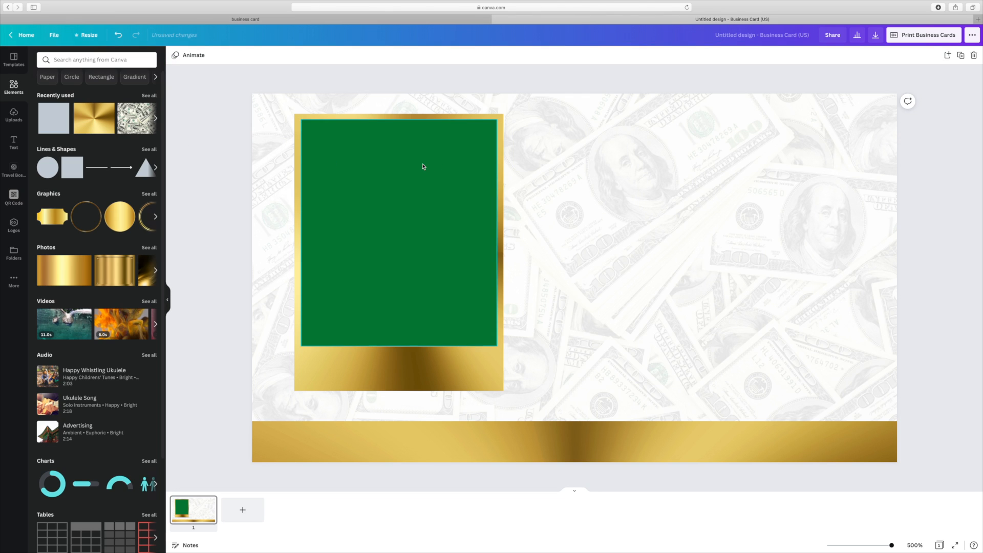
- Add the brand's name logo from Logos and move it to the card's top right
{"action": "left_click", "coordinate": [14, 226]}
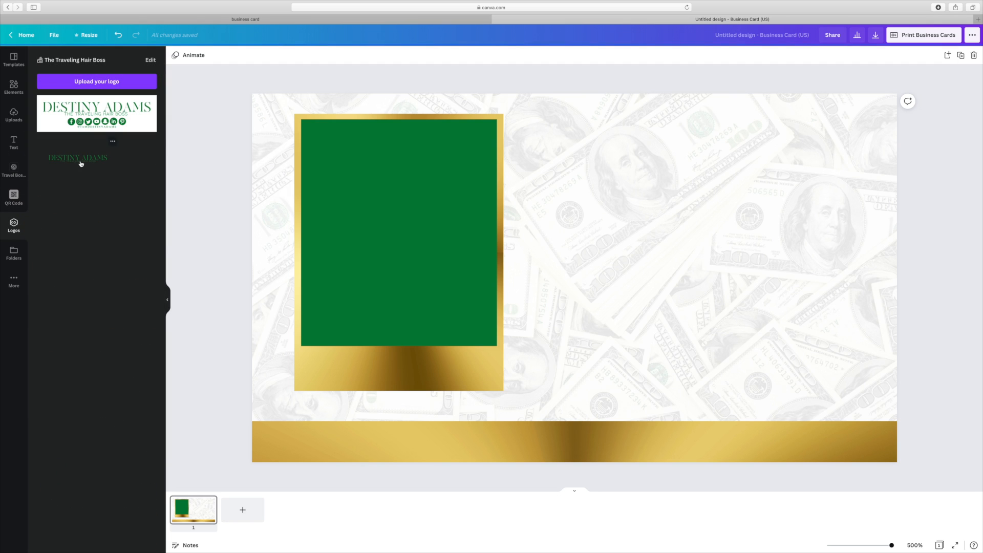
{"action": "left_click", "coordinate": [81, 162]}
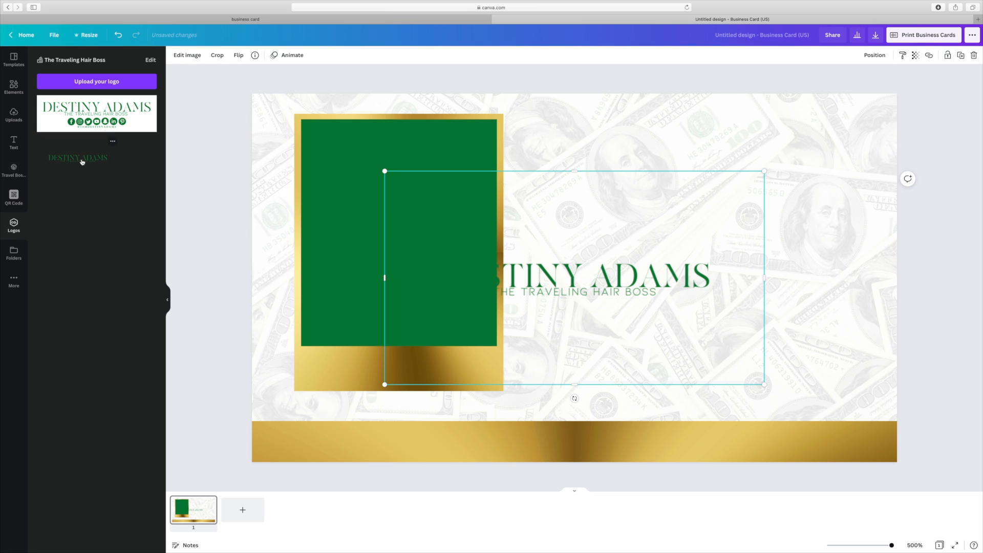
{"action": "left_click_drag", "start_coordinate": [764, 385], "coordinate": [685, 340]}
{"action": "left_click_drag", "start_coordinate": [602, 256], "coordinate": [772, 144]}
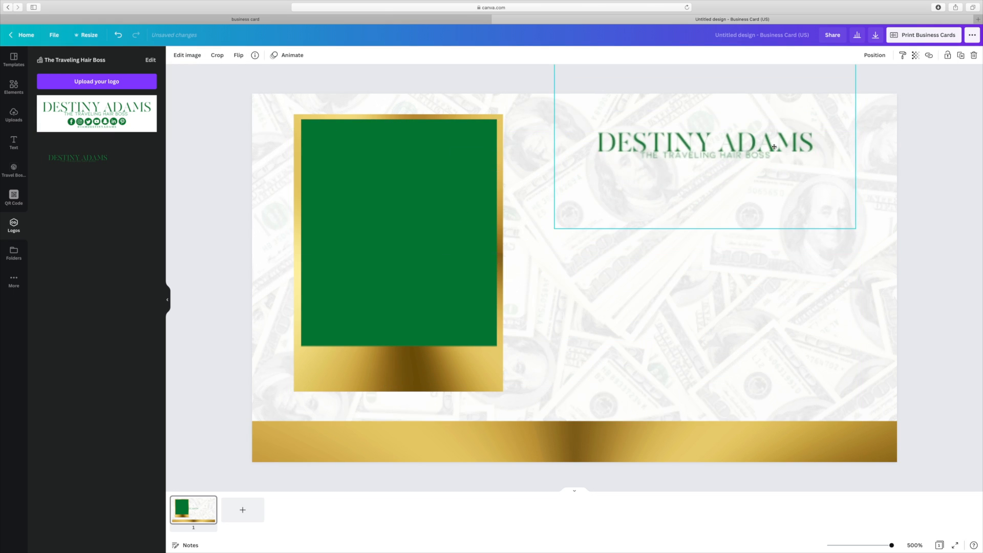
- Enlarge the name logo and align it across the upper right beside the green panel
{"action": "left_click_drag", "start_coordinate": [856, 229], "coordinate": [928, 269]}
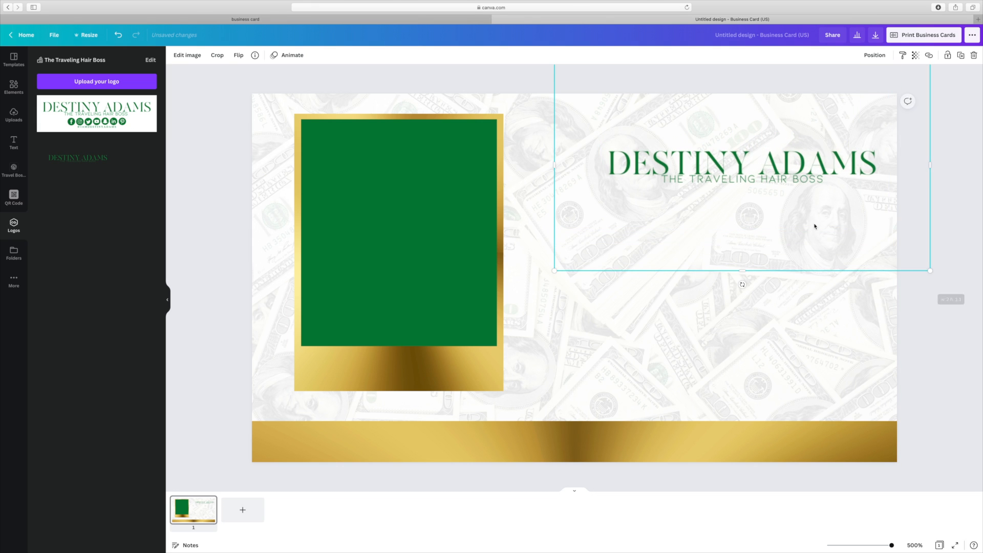
{"action": "left_click_drag", "start_coordinate": [786, 178], "coordinate": [720, 149]}
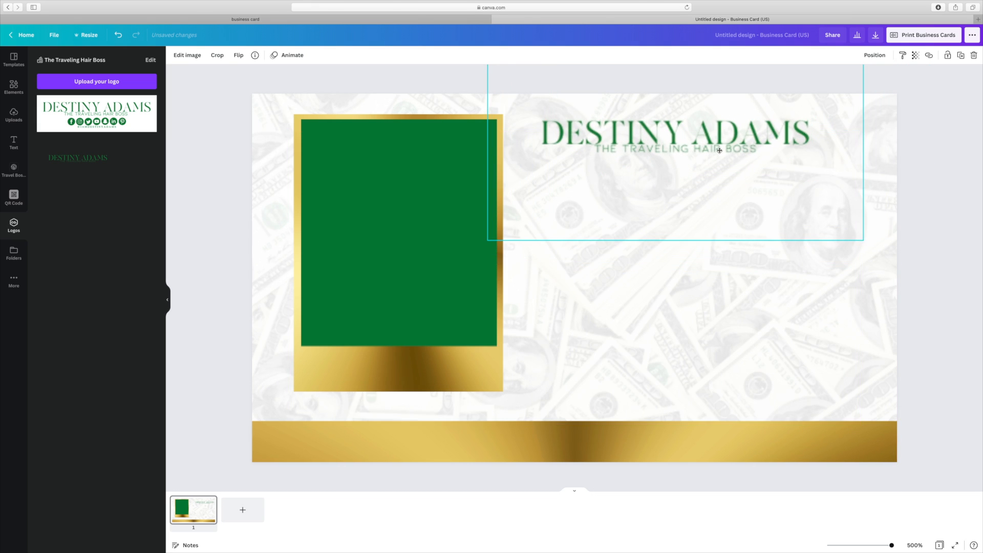
{"action": "left_click_drag", "start_coordinate": [867, 242], "coordinate": [945, 287]}
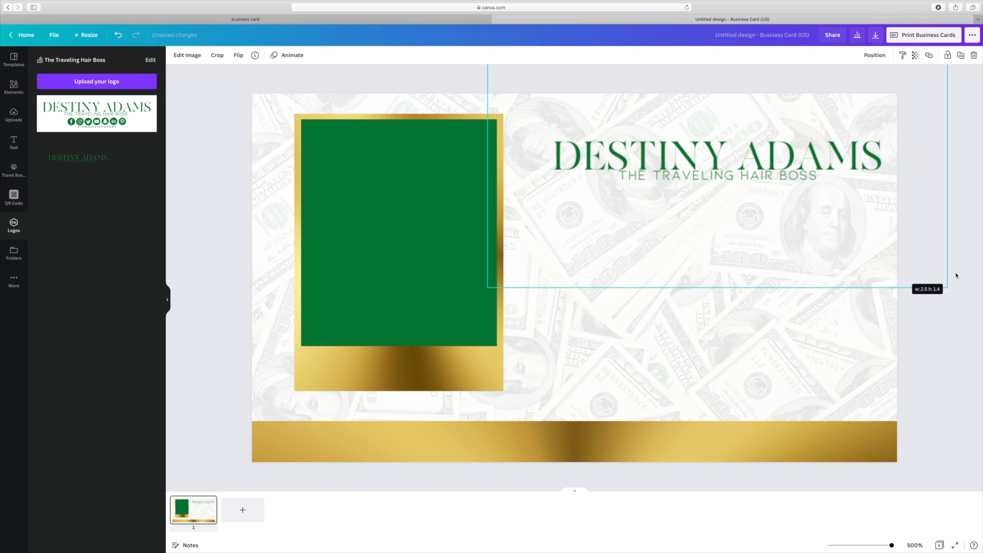
{"action": "left_click_drag", "start_coordinate": [779, 174], "coordinate": [779, 150]}
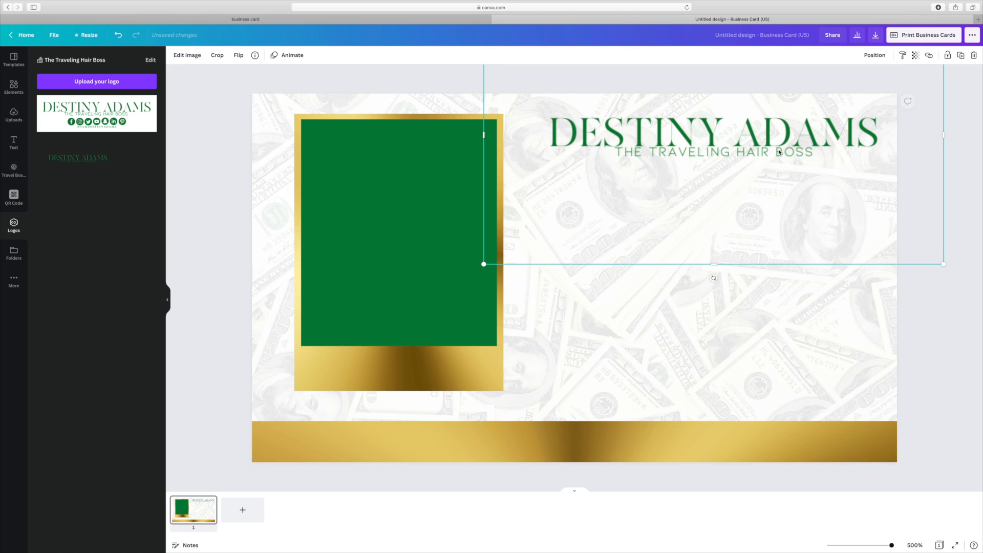
{"action": "left_click", "coordinate": [924, 304]}
{"action": "left_click_drag", "start_coordinate": [778, 153], "coordinate": [770, 152]}
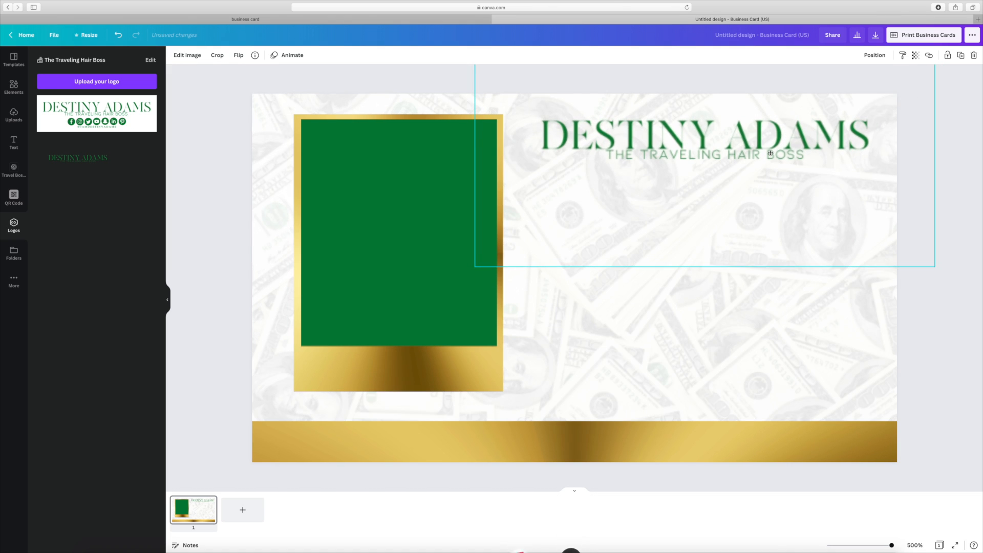
{"action": "left_click", "coordinate": [953, 202]}
{"action": "left_click", "coordinate": [860, 314]}
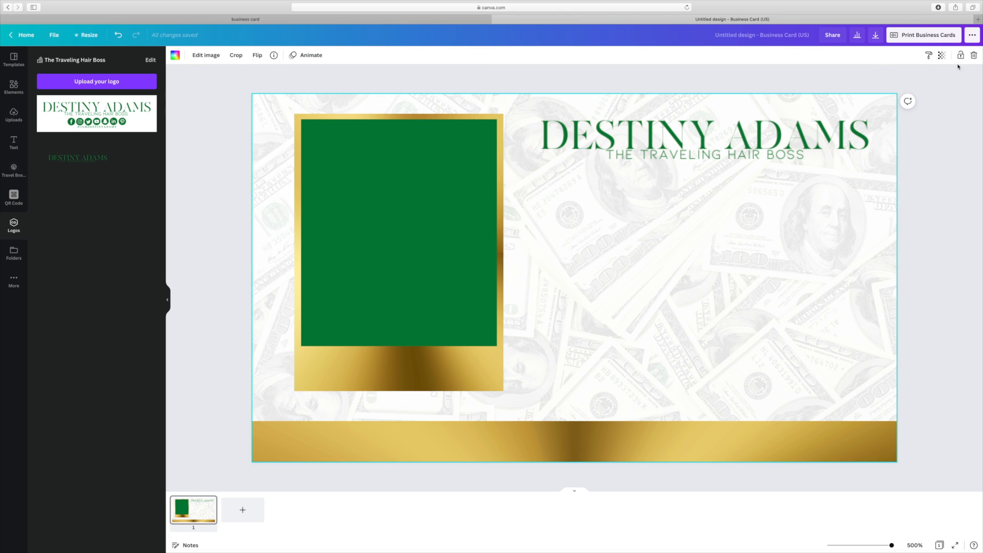
- Keep the money background at transparency 10 and nudge the name logo slightly down
{"action": "left_click", "coordinate": [941, 55]}
{"action": "mouse_move", "coordinate": [875, 83]}
{"action": "left_mouse_down"}
{"action": "mouse_move", "coordinate": [885, 82]}
{"action": "mouse_move", "coordinate": [875, 85]}
{"action": "left_mouse_up"}
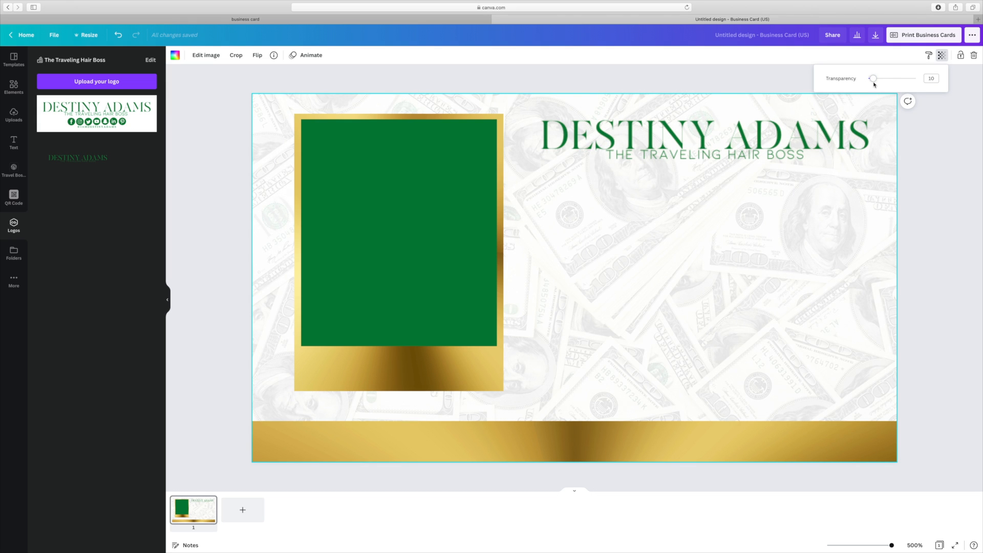
{"action": "left_click", "coordinate": [934, 220]}
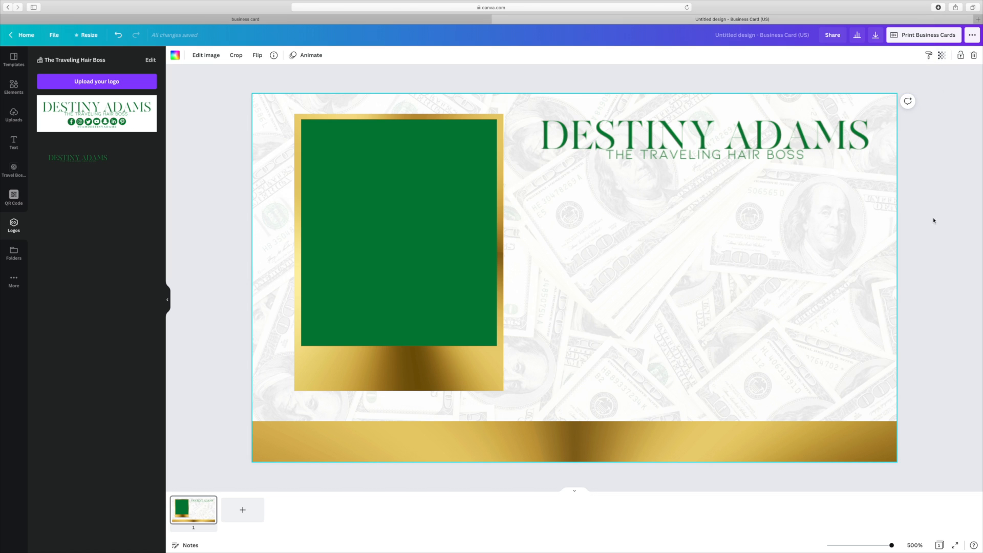
{"action": "left_click_drag", "start_coordinate": [662, 148], "coordinate": [662, 154]}
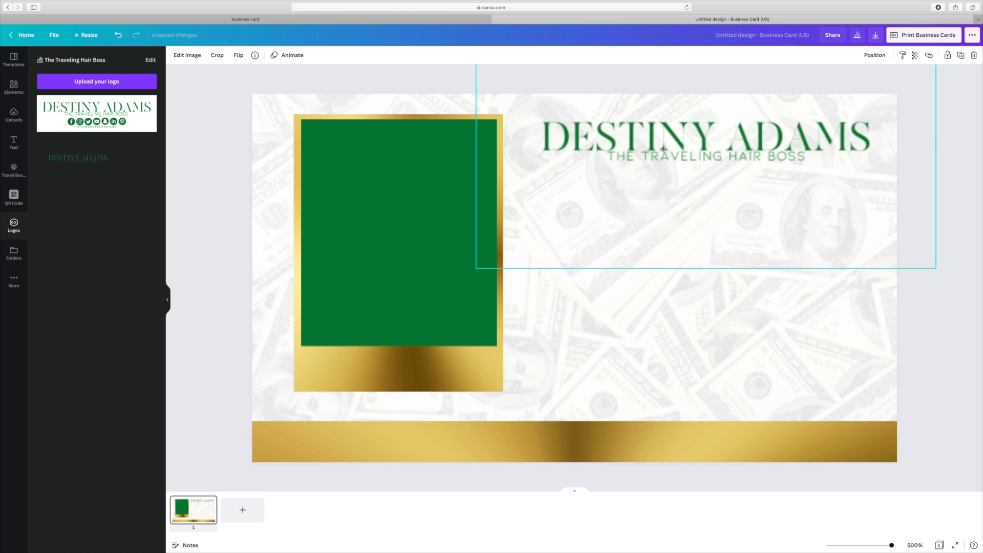
{"action": "left_click", "coordinate": [14, 197]}
{"action": "left_click", "coordinate": [52, 115]}
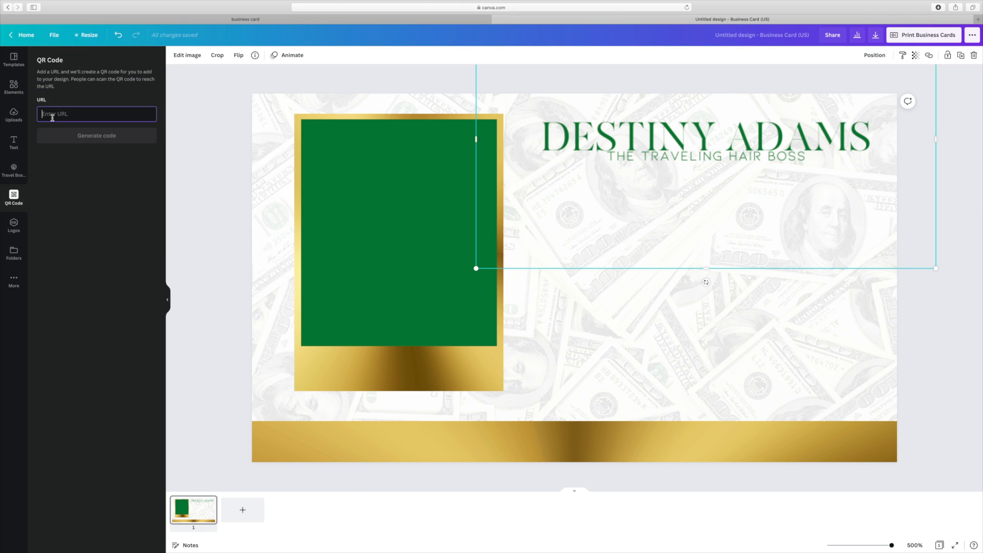
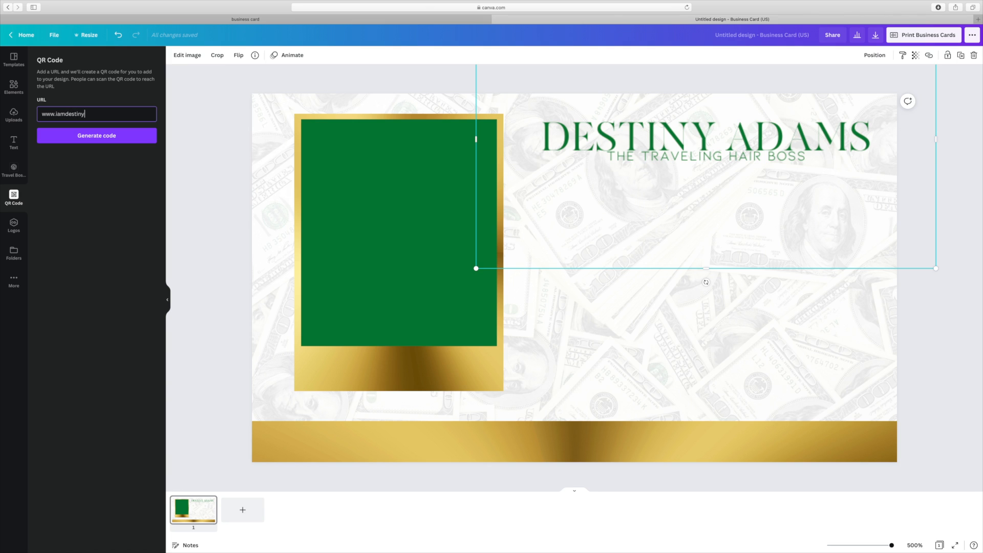
{"action": "left_click", "coordinate": [103, 141]}
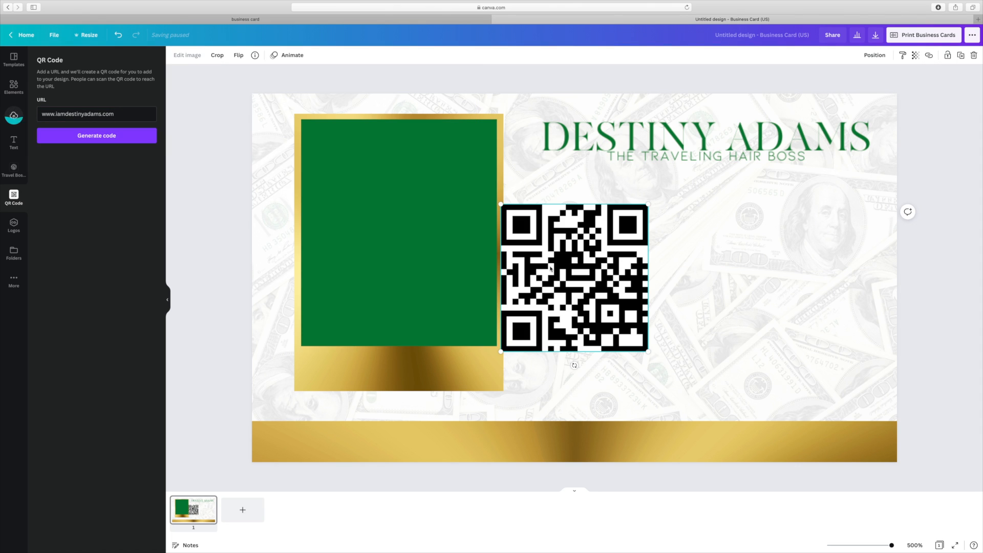
{"action": "left_click_drag", "start_coordinate": [556, 268], "coordinate": [384, 212]}
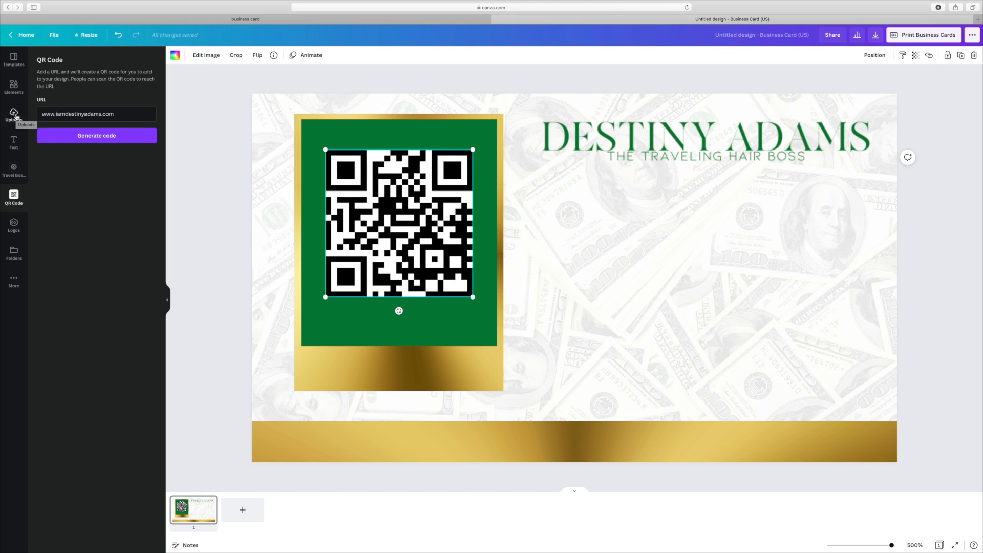
- Add a white square and size and position it on the green panel
{"action": "left_click", "coordinate": [14, 87]}
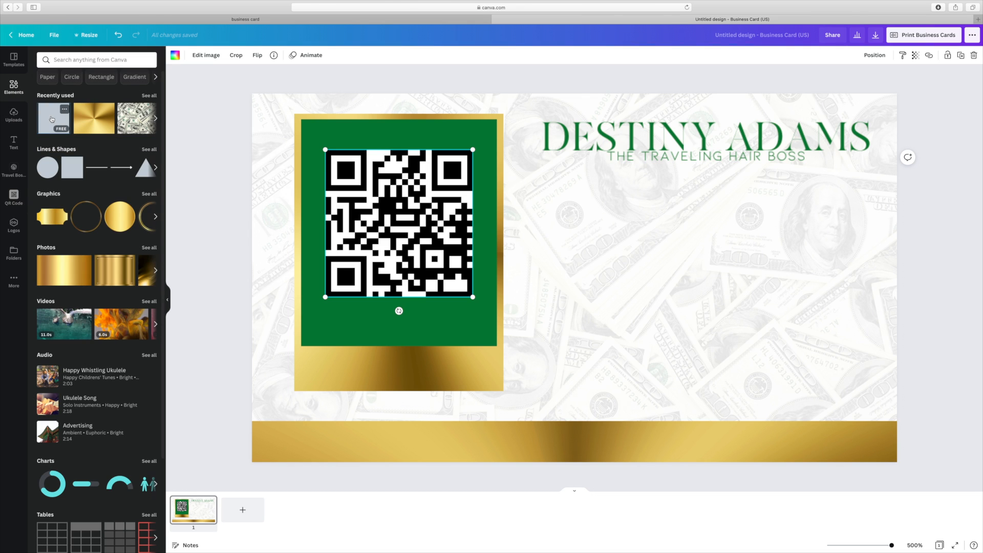
{"action": "left_click", "coordinate": [72, 162]}
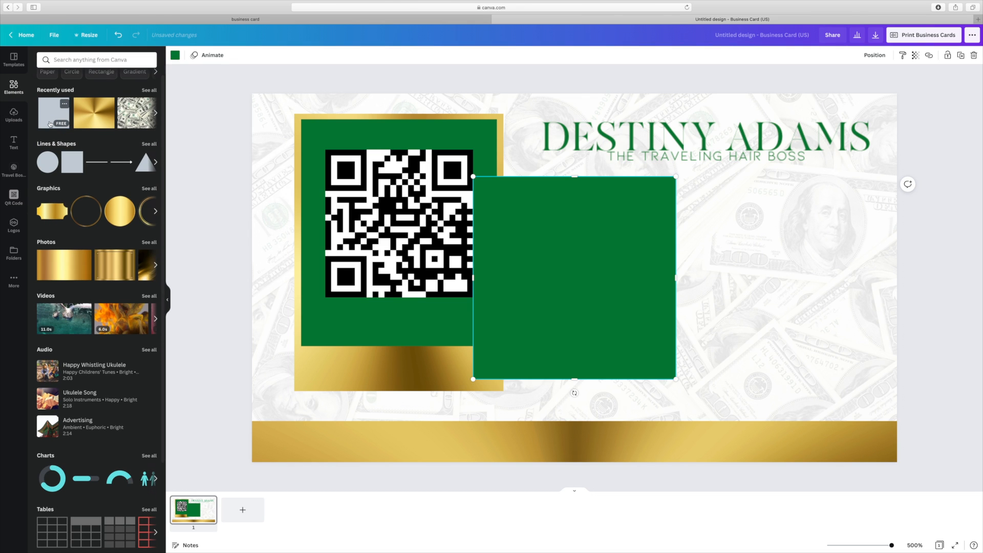
{"action": "left_click", "coordinate": [176, 55]}
{"action": "left_click", "coordinate": [66, 150]}
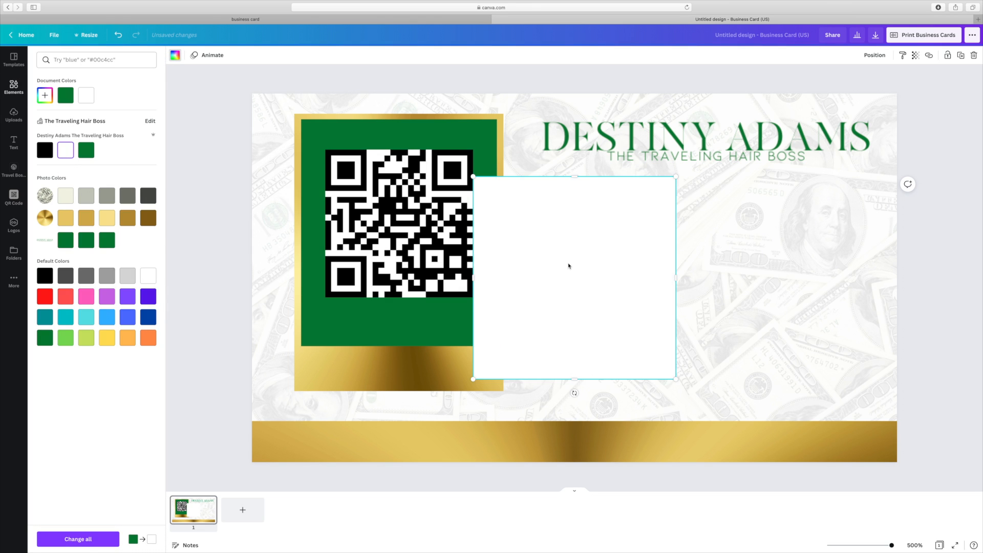
{"action": "left_click_drag", "start_coordinate": [568, 266], "coordinate": [400, 218]}
{"action": "left_click_drag", "start_coordinate": [505, 334], "coordinate": [485, 311]}
{"action": "left_click_drag", "start_coordinate": [412, 278], "coordinate": [419, 280]}
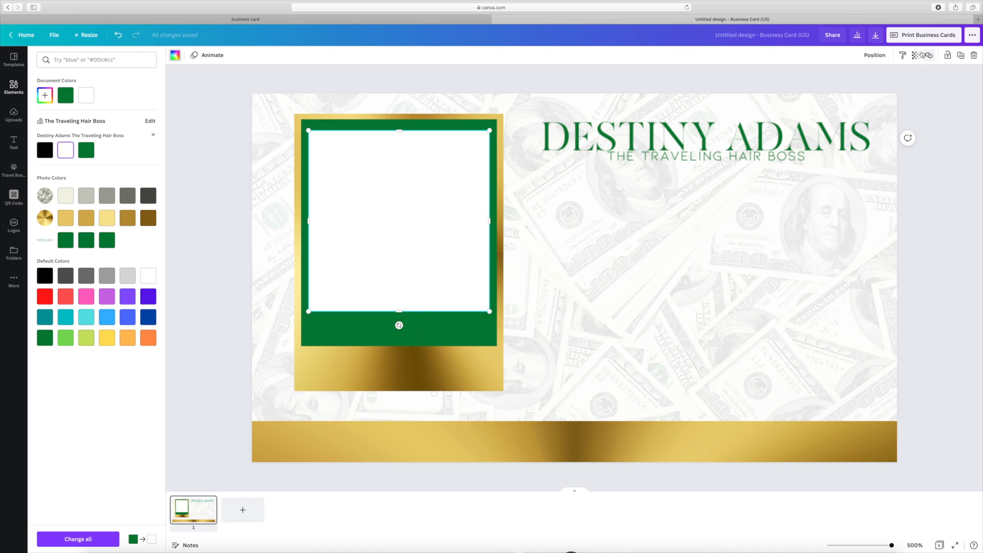
- Send the white square backward so it sits behind the QR code
{"action": "left_click", "coordinate": [875, 54]}
{"action": "left_click", "coordinate": [852, 79]}
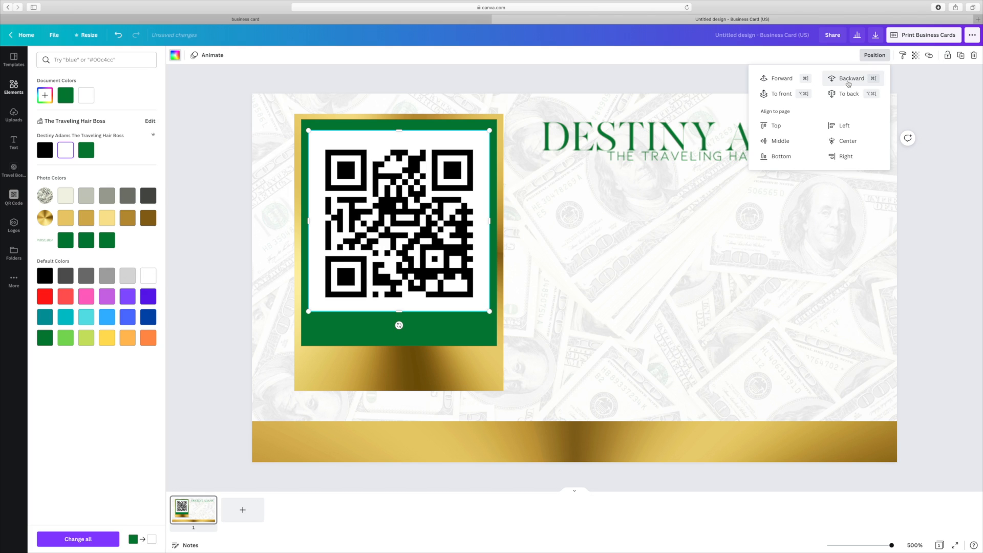
{"action": "left_click", "coordinate": [958, 177]}
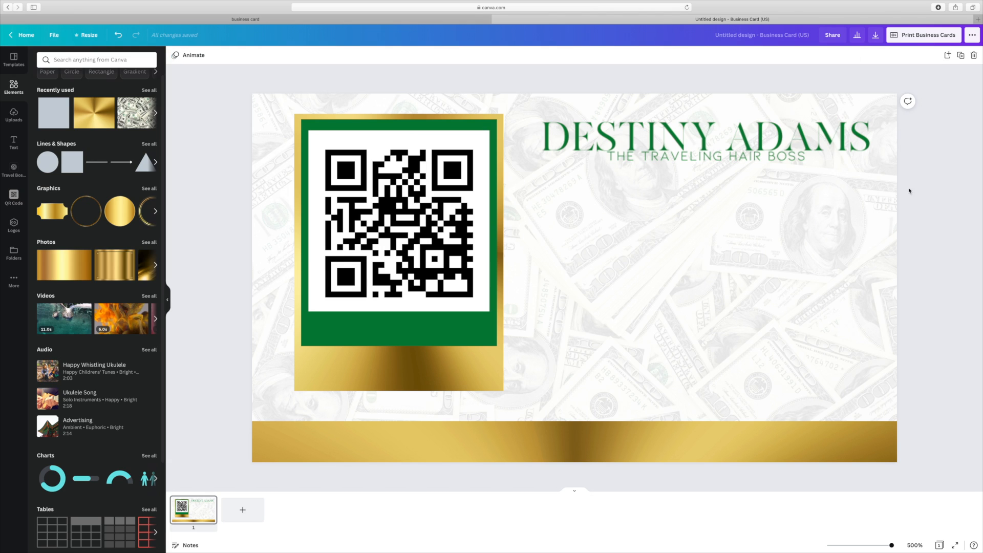
{"action": "left_click", "coordinate": [375, 212]}
- Enlarge the QR code from both corners and centre it over the white backing
{"action": "left_click_drag", "start_coordinate": [377, 212], "coordinate": [374, 206]}
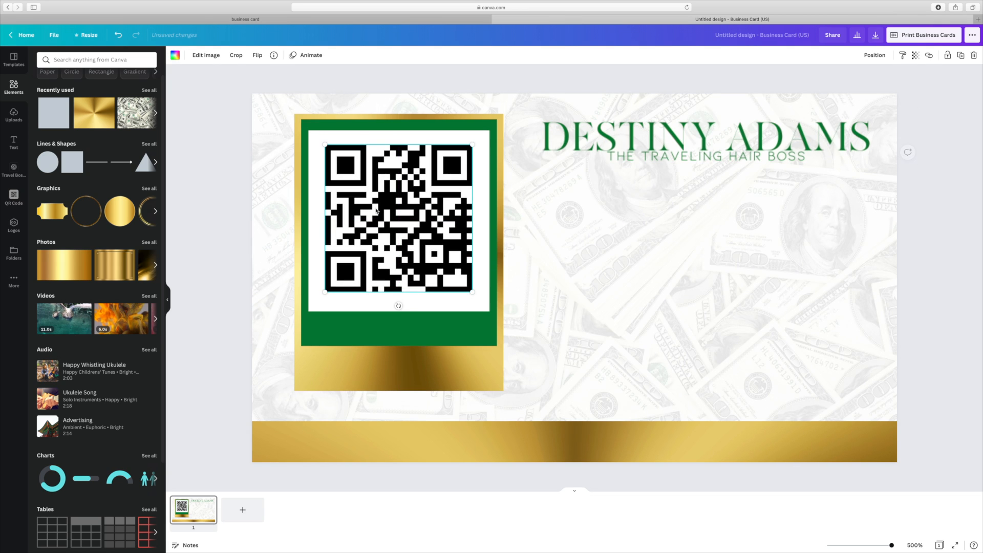
{"action": "left_click", "coordinate": [404, 308]}
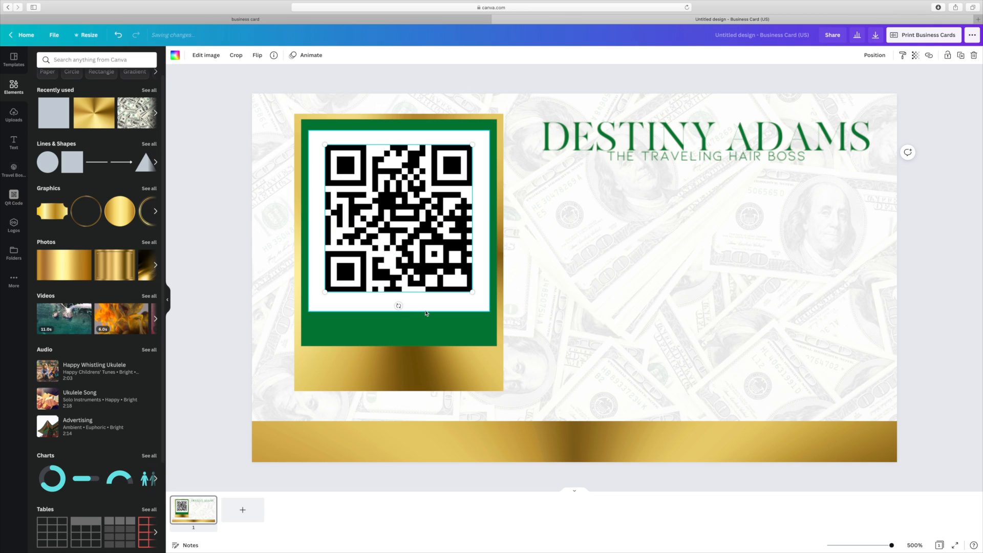
{"action": "left_click", "coordinate": [459, 289]}
{"action": "left_click_drag", "start_coordinate": [473, 295], "coordinate": [484, 305]}
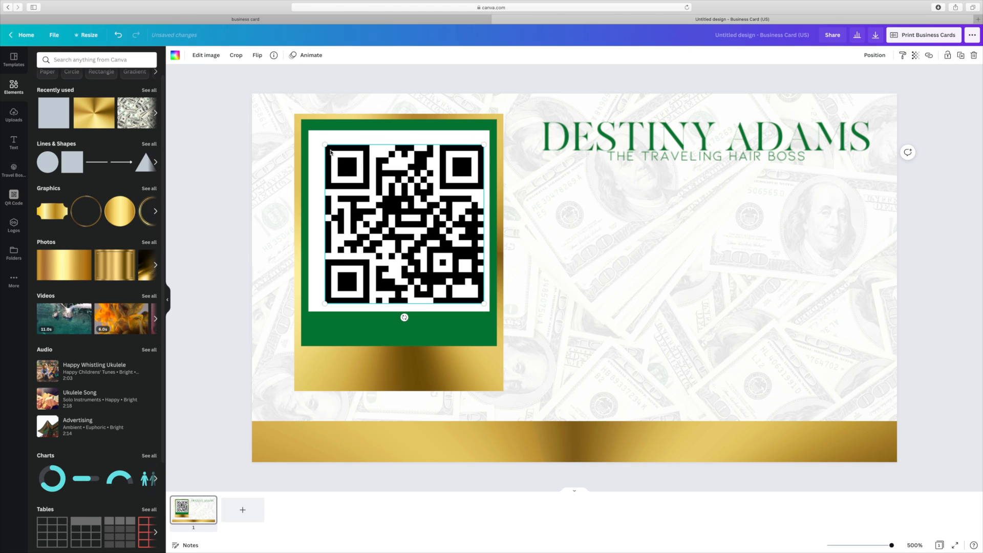
{"action": "left_click_drag", "start_coordinate": [325, 145], "coordinate": [314, 135]}
{"action": "left_click_drag", "start_coordinate": [362, 164], "coordinate": [363, 167]}
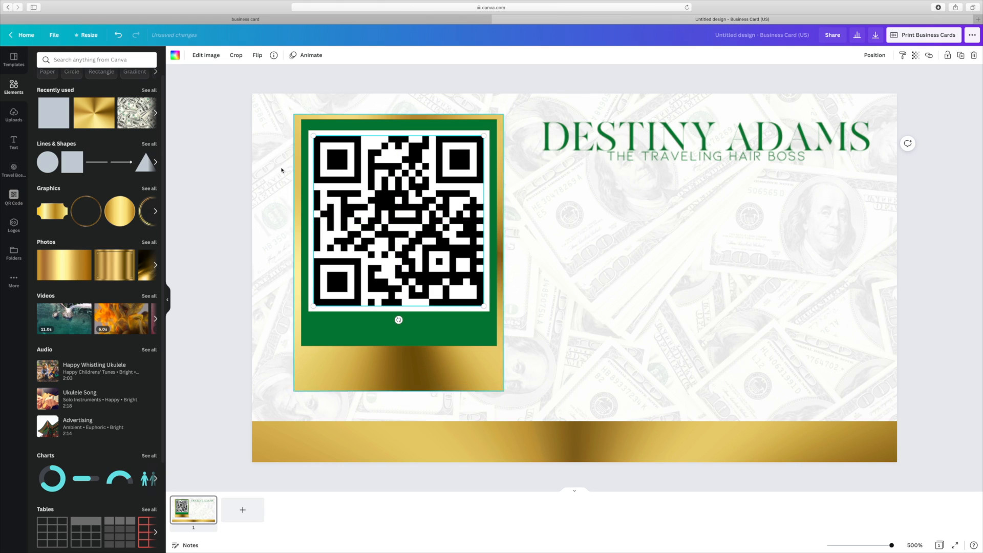
{"action": "left_click", "coordinate": [228, 177]}
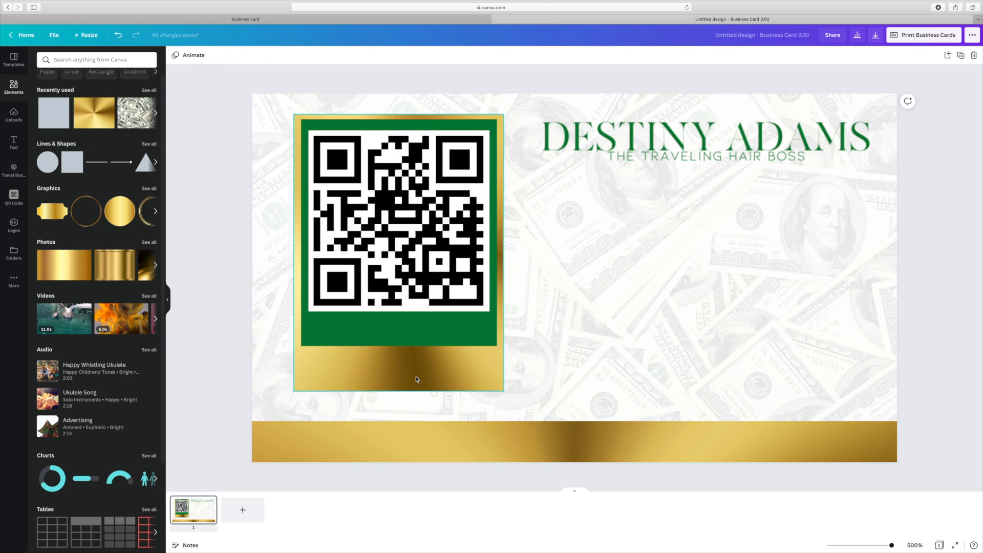
- Drag the gold frame's bottom edge up so it hugs the green panel
{"action": "left_click", "coordinate": [418, 342]}
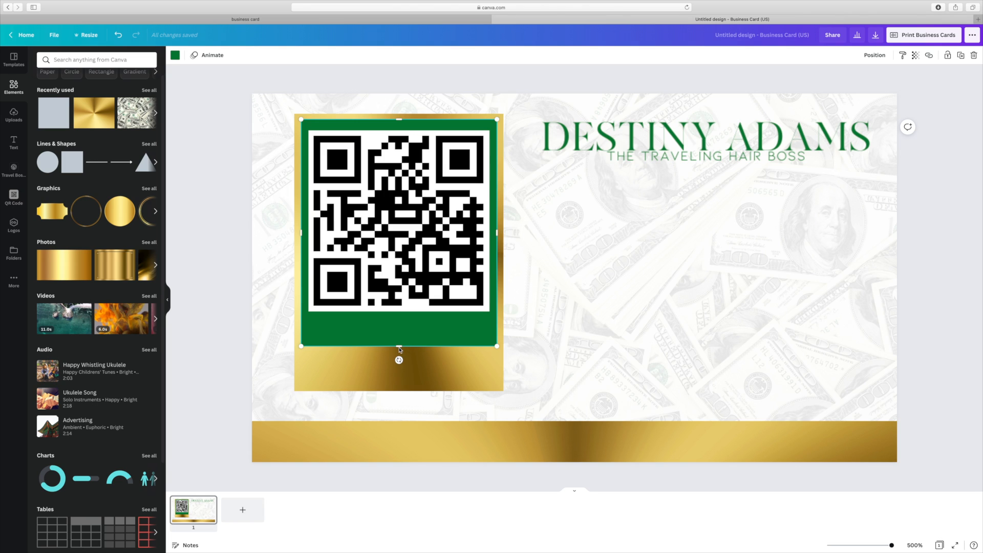
{"action": "left_click", "coordinate": [399, 390]}
{"action": "left_click_drag", "start_coordinate": [399, 391], "coordinate": [401, 358]}
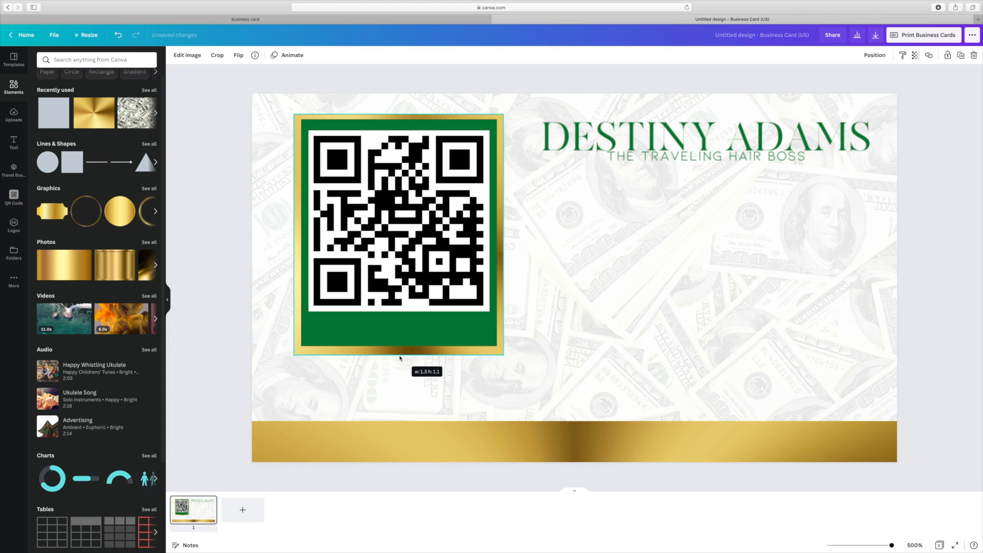
{"action": "left_click_drag", "start_coordinate": [400, 358], "coordinate": [400, 358]}
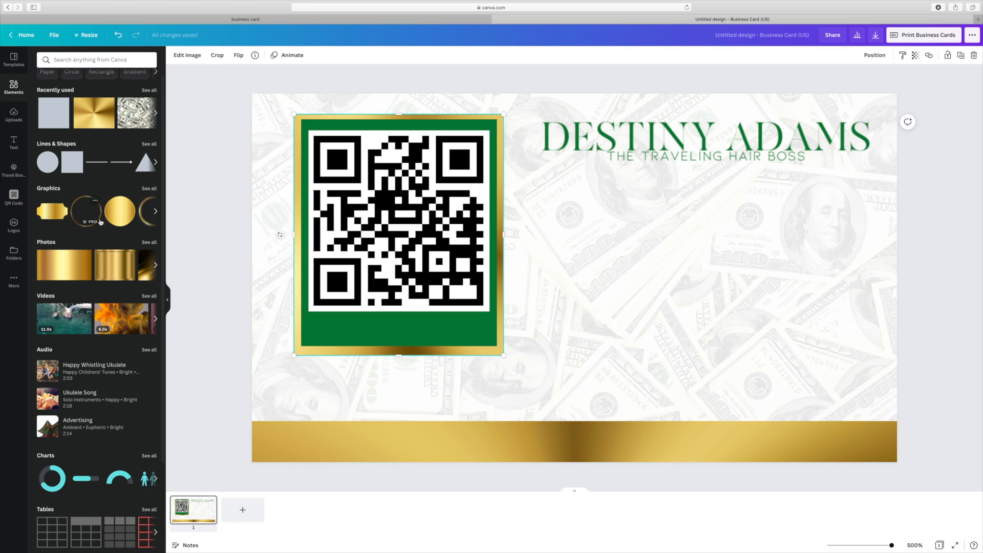
- Add a heading reading 'SCAN TO VISIT', scale it down and place it beneath the QR code
{"action": "left_click", "coordinate": [14, 142]}
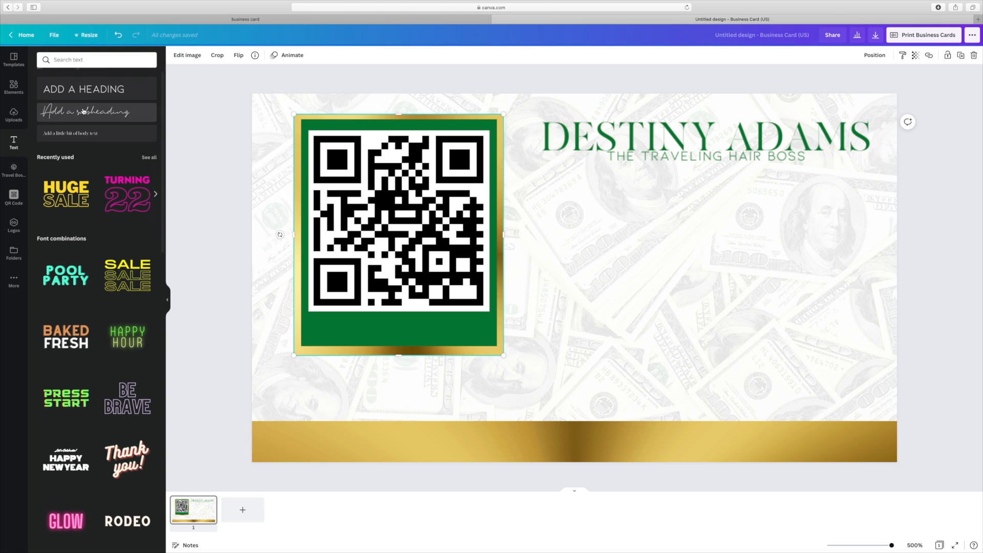
{"action": "scroll", "coordinate": [78, 97], "scroll_direction": "down", "scroll_amount": 1}
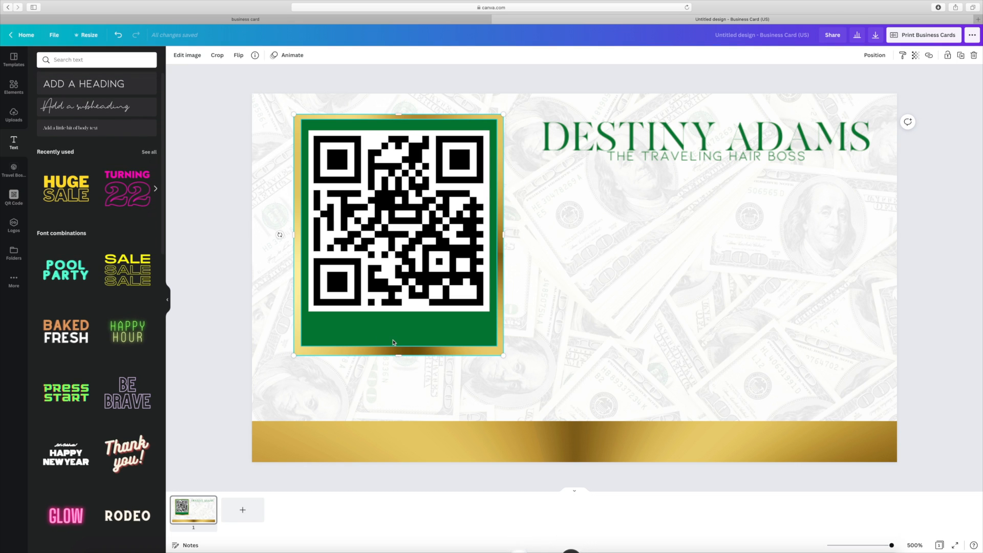
{"action": "left_click", "coordinate": [74, 84]}
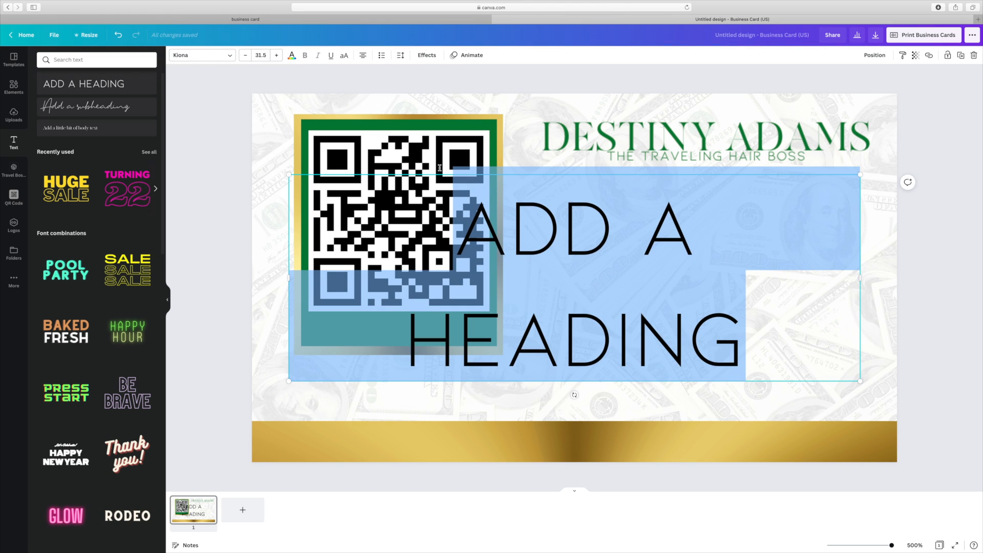
{"action": "type", "text": "SCAN TO VISIT"}
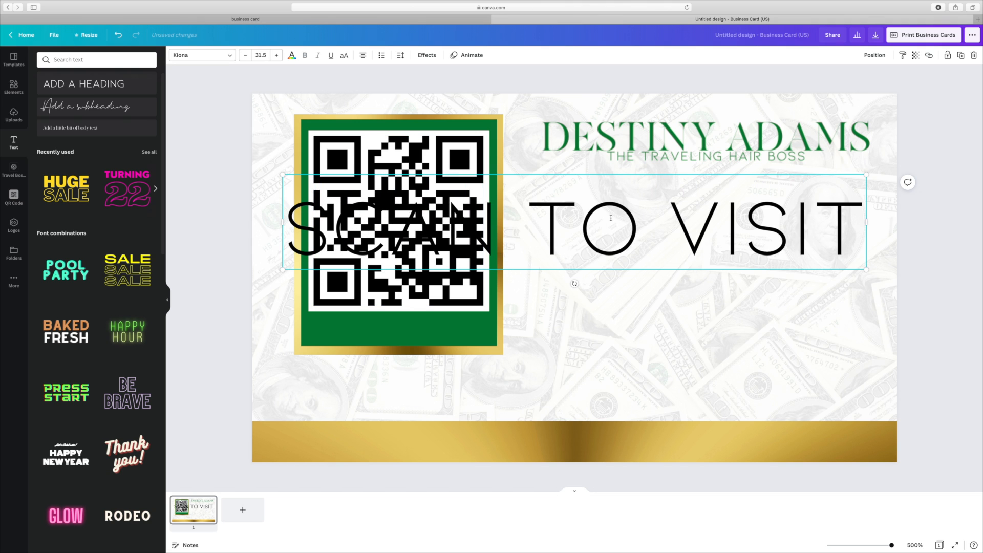
{"action": "left_click_drag", "start_coordinate": [866, 270], "coordinate": [486, 307]}
{"action": "left_click_drag", "start_coordinate": [503, 341], "coordinate": [429, 344]}
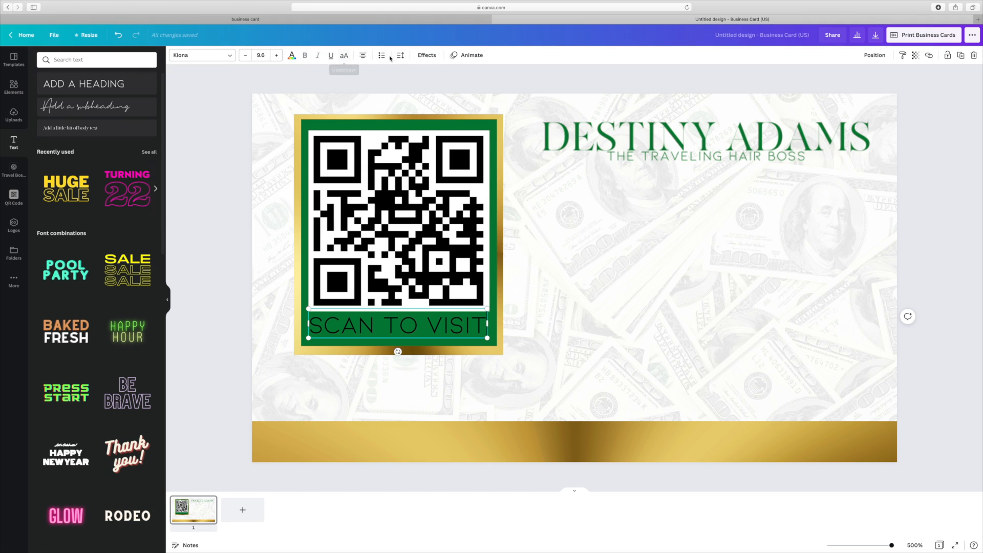
- Tighten the caption's letter spacing and change it to MADE Canvas Regular in uppercase
{"action": "left_click", "coordinate": [427, 56]}
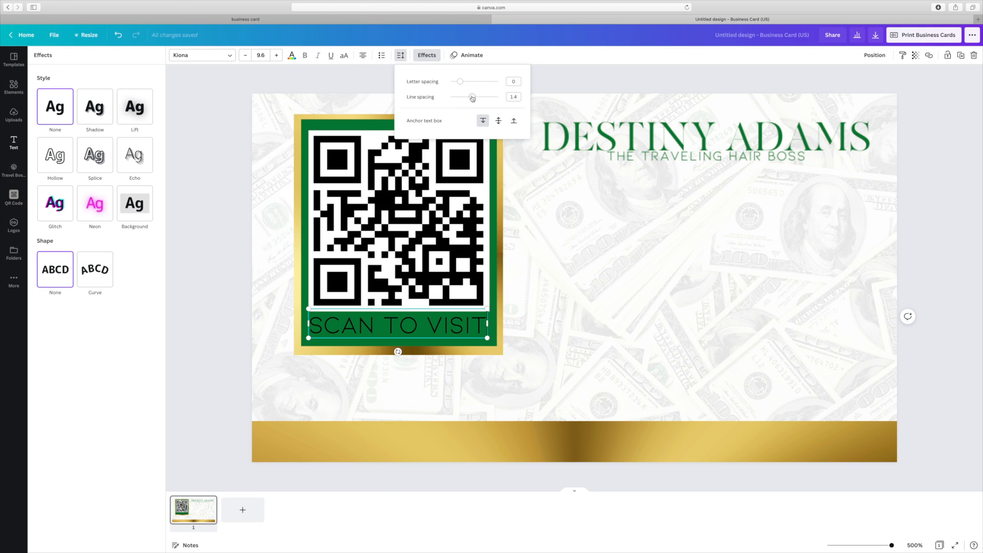
{"action": "left_click_drag", "start_coordinate": [460, 82], "coordinate": [457, 85]}
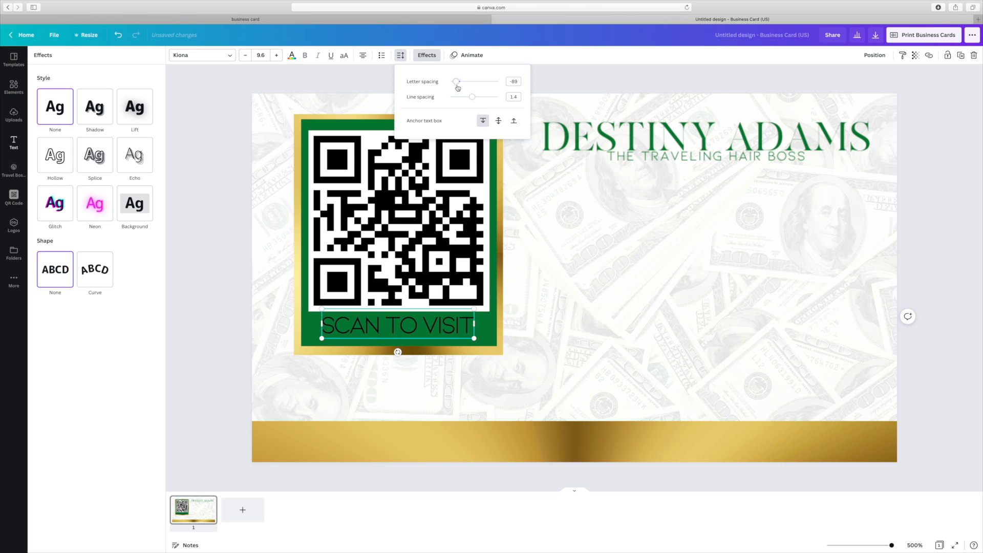
{"action": "left_click", "coordinate": [622, 342]}
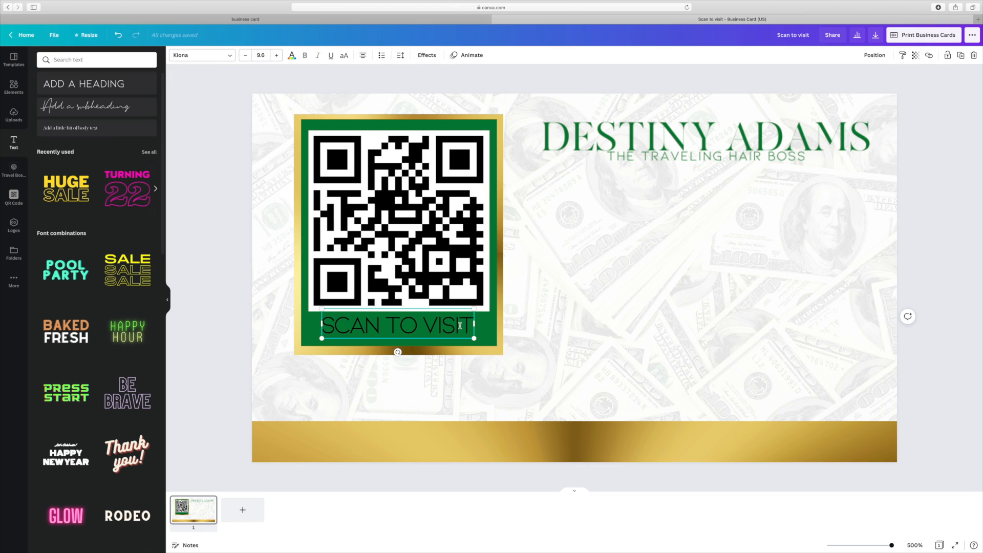
{"action": "left_click_drag", "start_coordinate": [472, 326], "coordinate": [318, 279]}
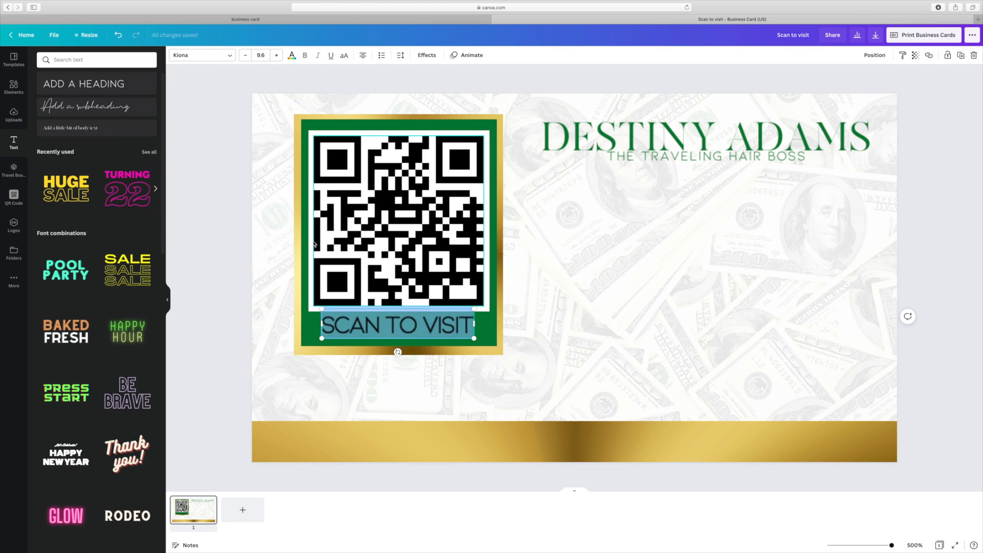
{"action": "left_click", "coordinate": [203, 54]}
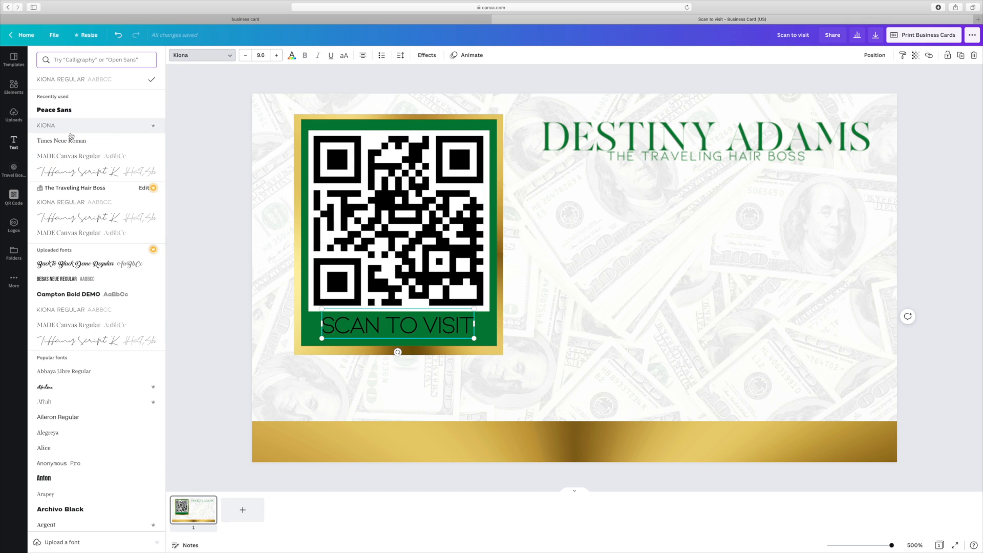
{"action": "left_click", "coordinate": [64, 155]}
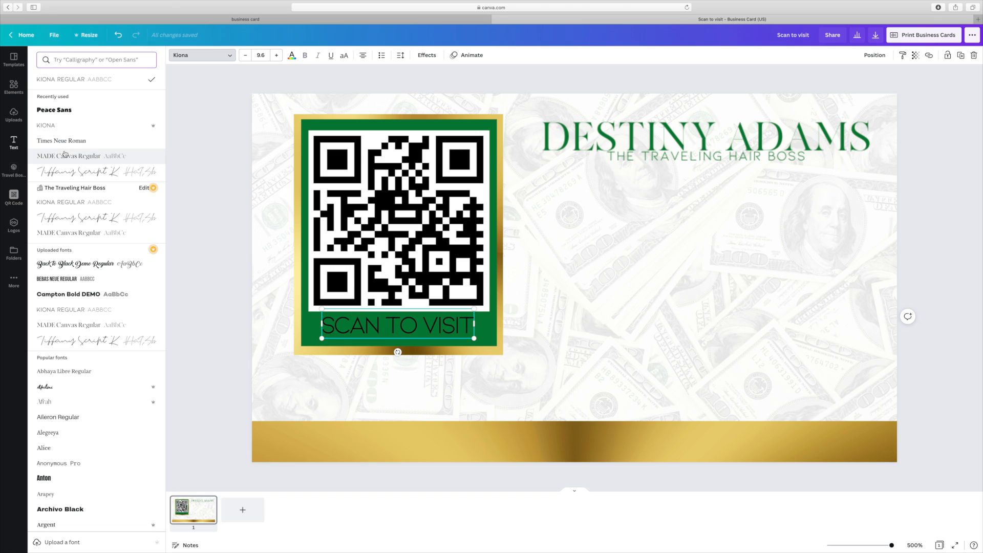
{"action": "left_click", "coordinate": [342, 56]}
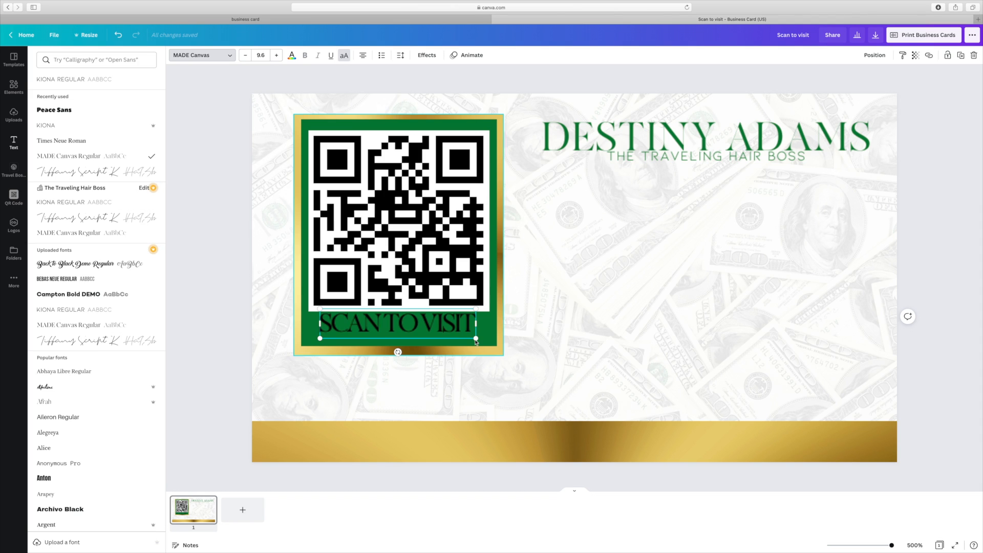
- Add spaces between the caption's words and shrink it slightly, shifted right
{"action": "left_click", "coordinate": [389, 324]}
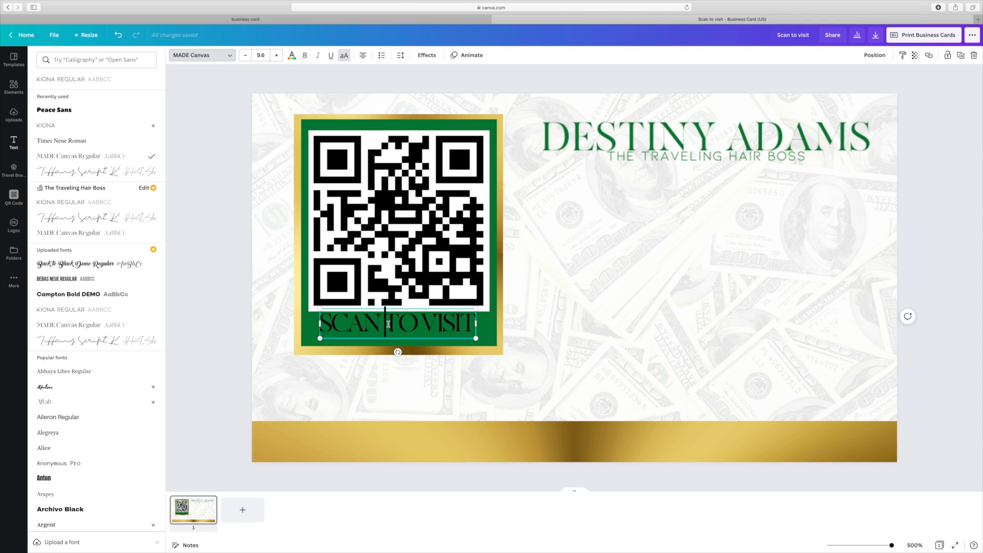
{"action": "left_click", "coordinate": [425, 324]}
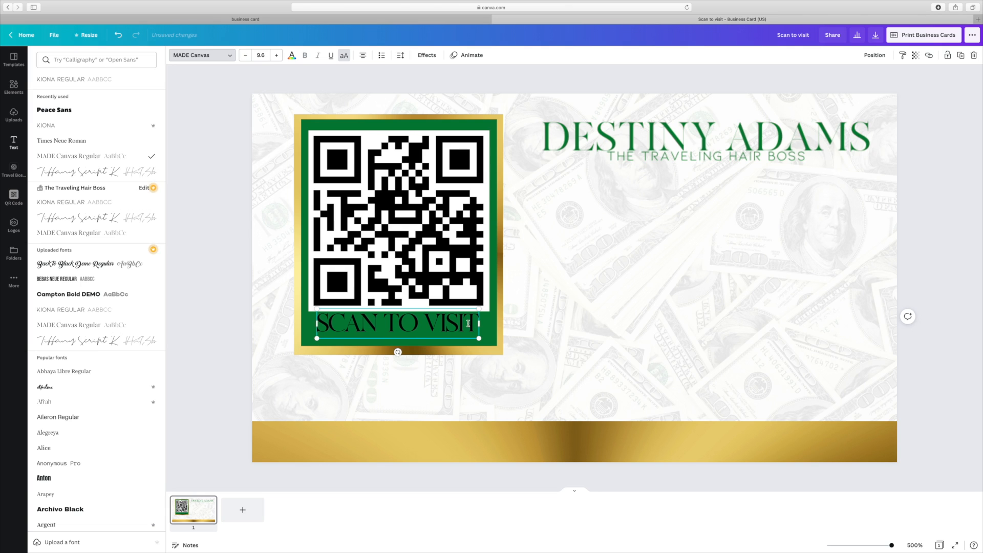
{"action": "left_click_drag", "start_coordinate": [476, 335], "coordinate": [425, 341]}
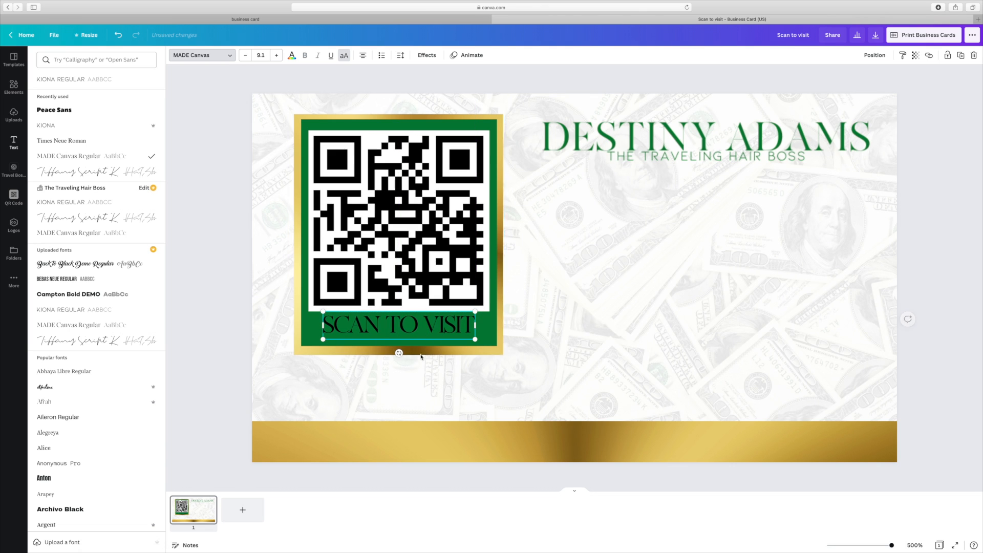
{"action": "left_click", "coordinate": [200, 384]}
{"action": "left_click", "coordinate": [200, 383]}
- Set SCAN TO VISIT's letter spacing to 0 and add a body text box
{"action": "left_click", "coordinate": [407, 336]}
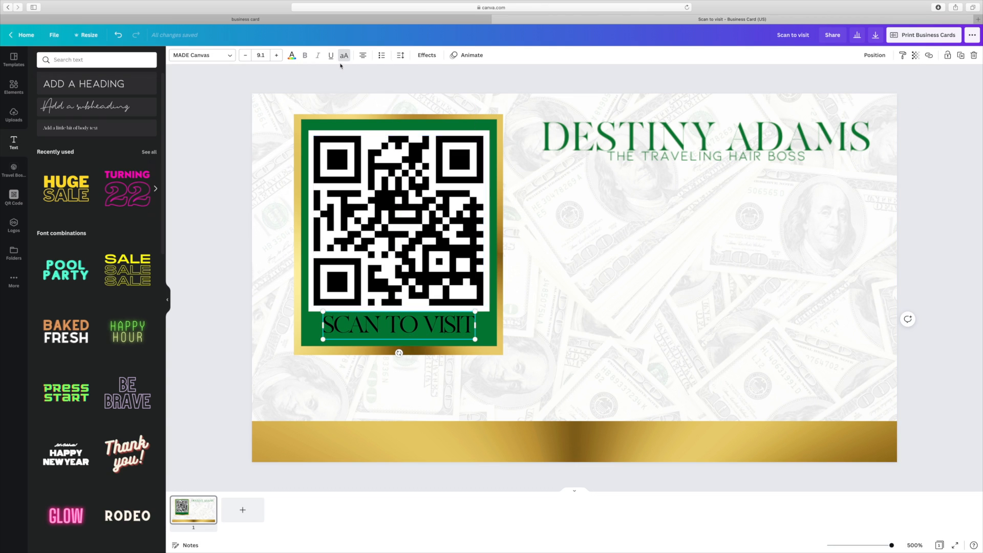
{"action": "left_click", "coordinate": [401, 55]}
{"action": "left_click_drag", "start_coordinate": [457, 84], "coordinate": [461, 85]}
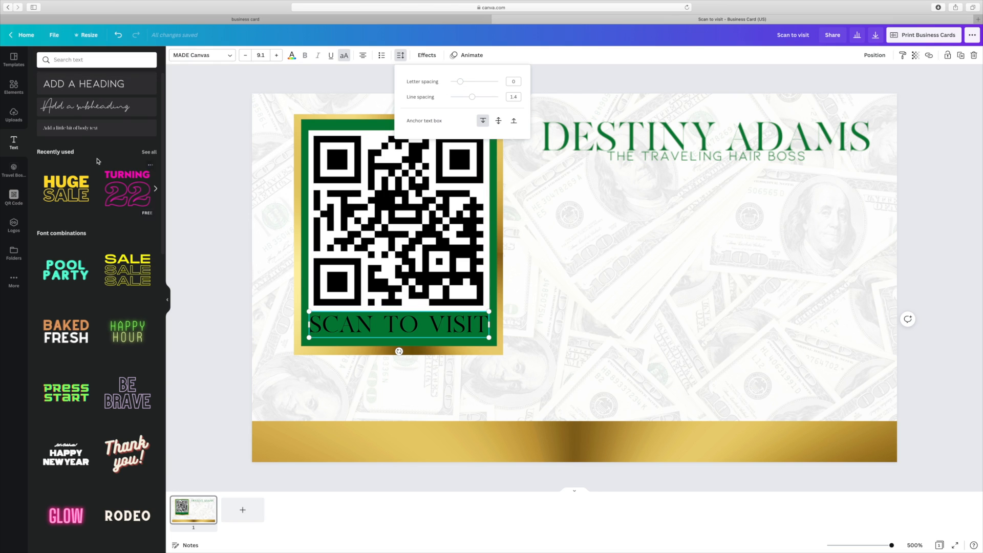
{"action": "left_click", "coordinate": [81, 129]}
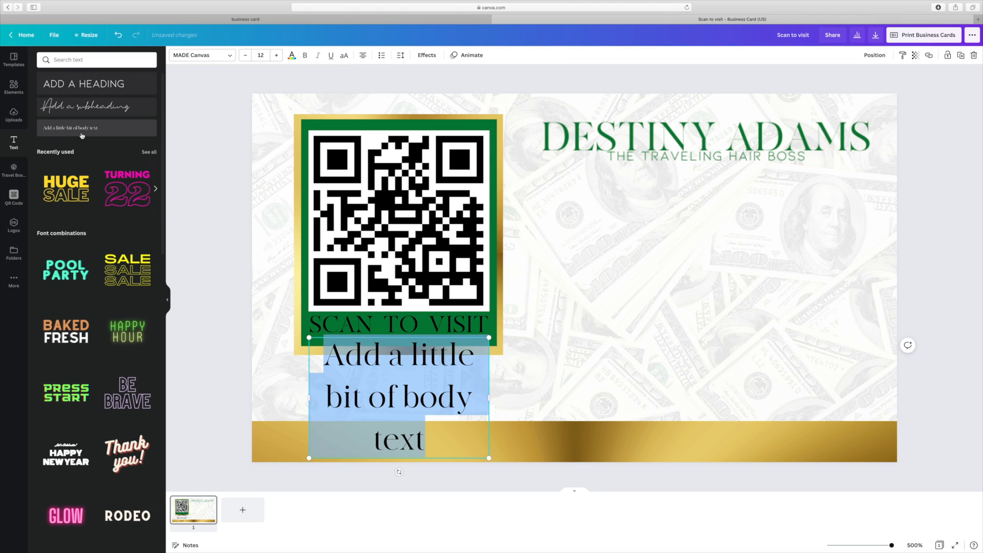
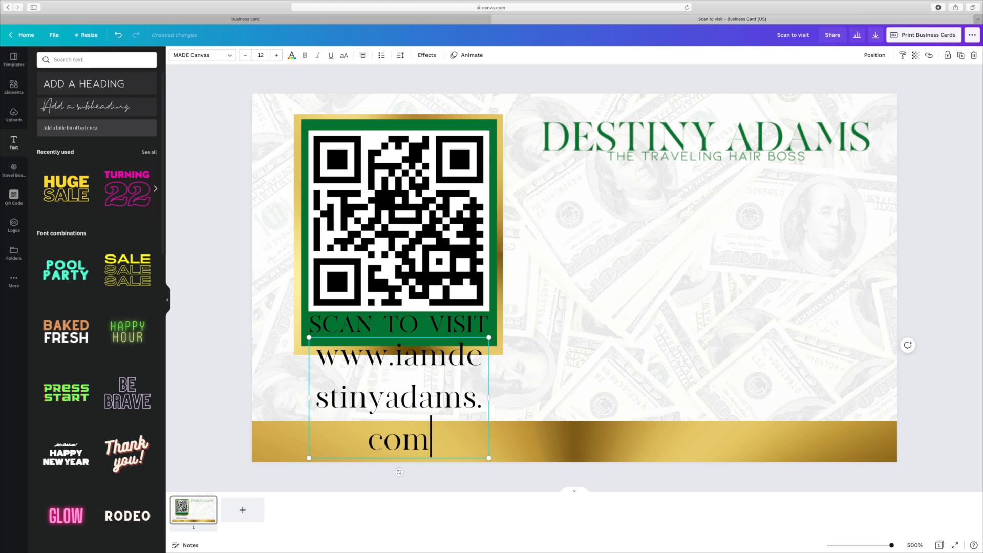
{"action": "scroll", "coordinate": [90, 131], "scroll_direction": "down", "scroll_amount": 1}
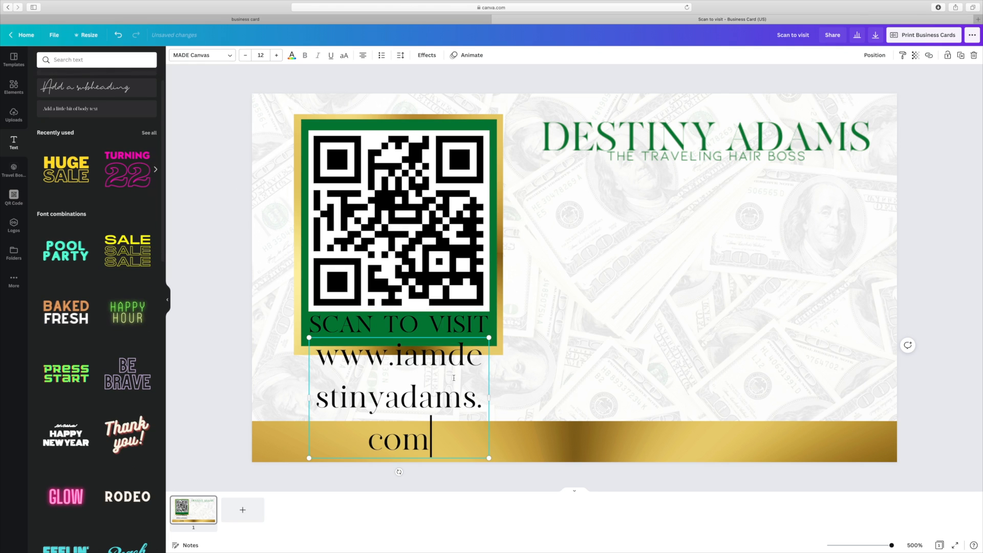
{"action": "left_click", "coordinate": [344, 57]}
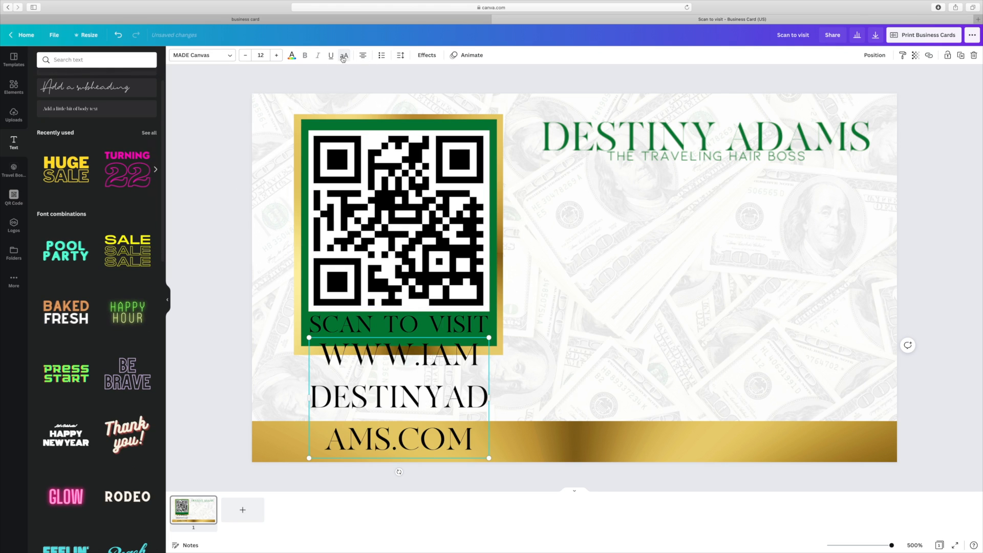
{"action": "left_click", "coordinate": [404, 59]}
{"action": "mouse_move", "coordinate": [467, 99]}
{"action": "left_mouse_down"}
{"action": "mouse_move", "coordinate": [456, 100]}
{"action": "mouse_move", "coordinate": [457, 85]}
{"action": "left_mouse_up"}
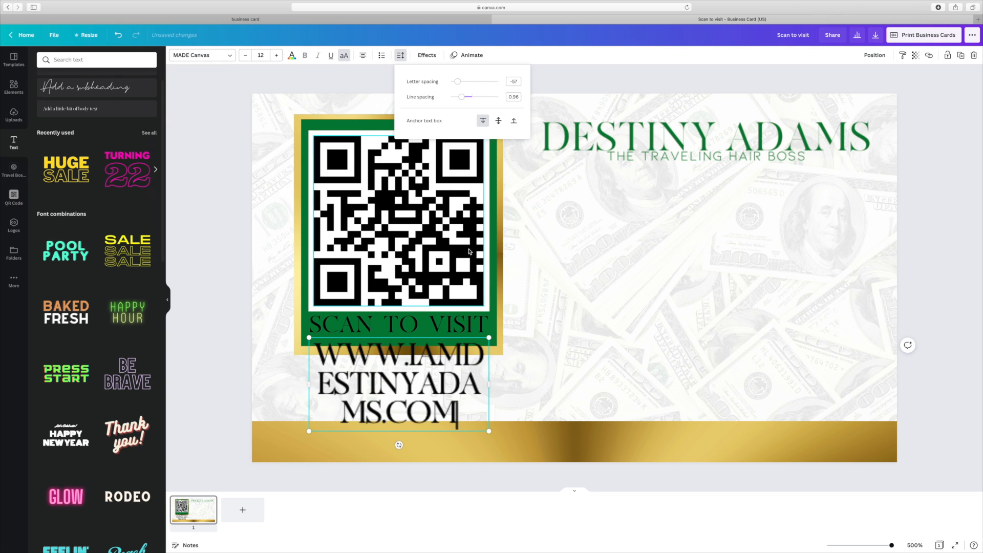
{"action": "left_click", "coordinate": [241, 55]}
- Reduce the address font size to 4 and nudge it up under SCAN TO VISIT
{"action": "left_click", "coordinate": [241, 55]}
{"action": "left_click", "coordinate": [242, 55]}
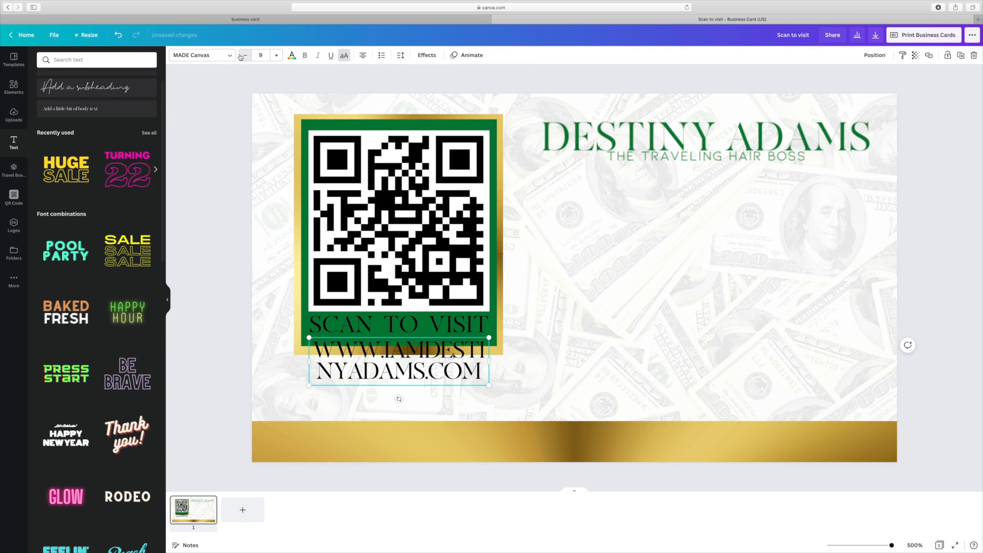
{"action": "left_click", "coordinate": [241, 56]}
{"action": "left_click", "coordinate": [242, 56]}
{"action": "left_click", "coordinate": [241, 56]}
{"action": "left_click", "coordinate": [242, 56]}
{"action": "left_click", "coordinate": [241, 55]}
{"action": "left_click", "coordinate": [242, 55]}
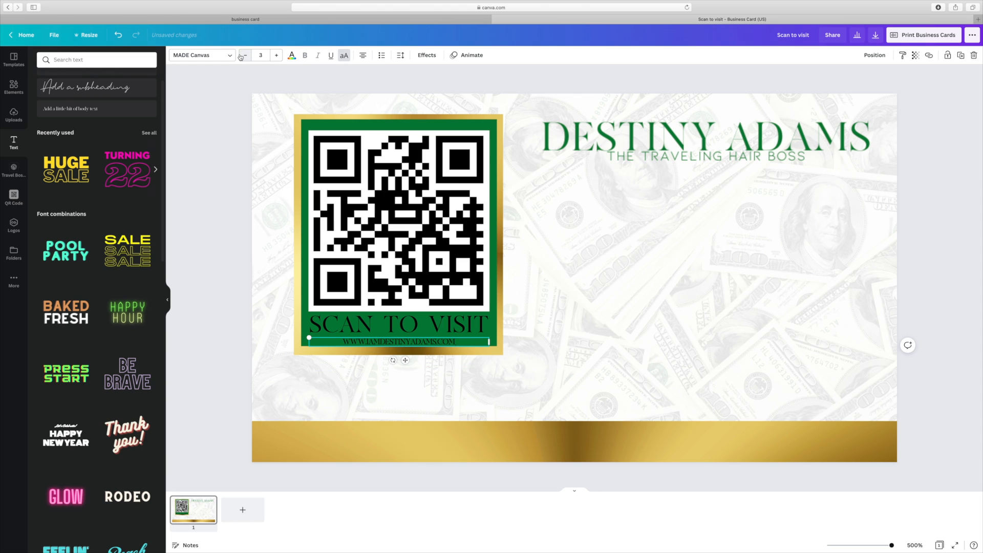
{"action": "left_click", "coordinate": [277, 56]}
{"action": "left_click", "coordinate": [277, 55]}
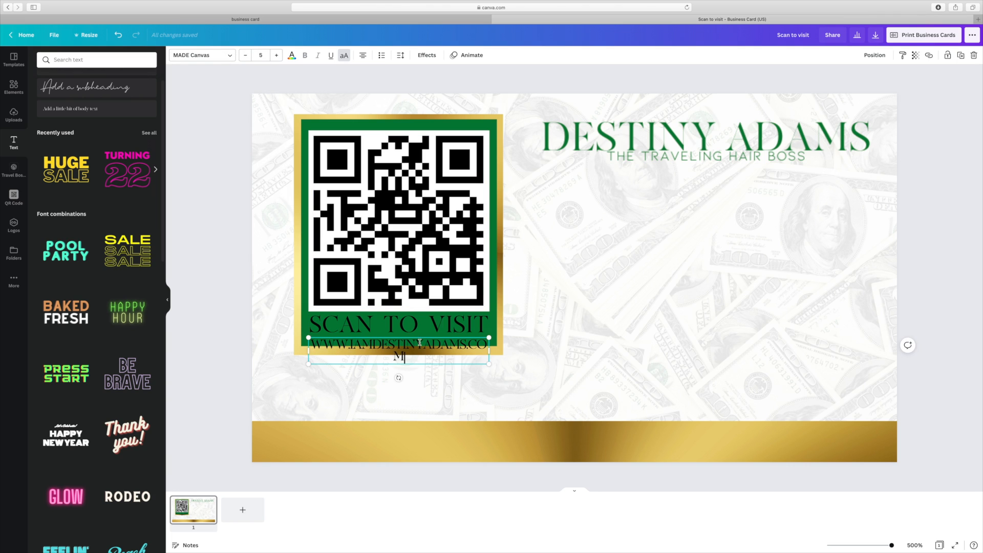
{"action": "left_click", "coordinate": [246, 58]}
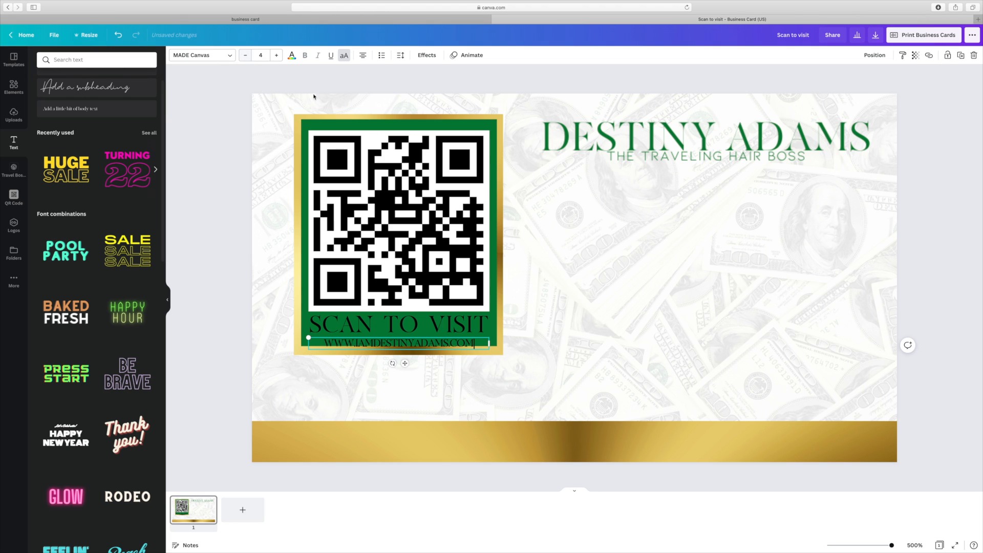
{"action": "left_click_drag", "start_coordinate": [419, 335], "coordinate": [419, 334]}
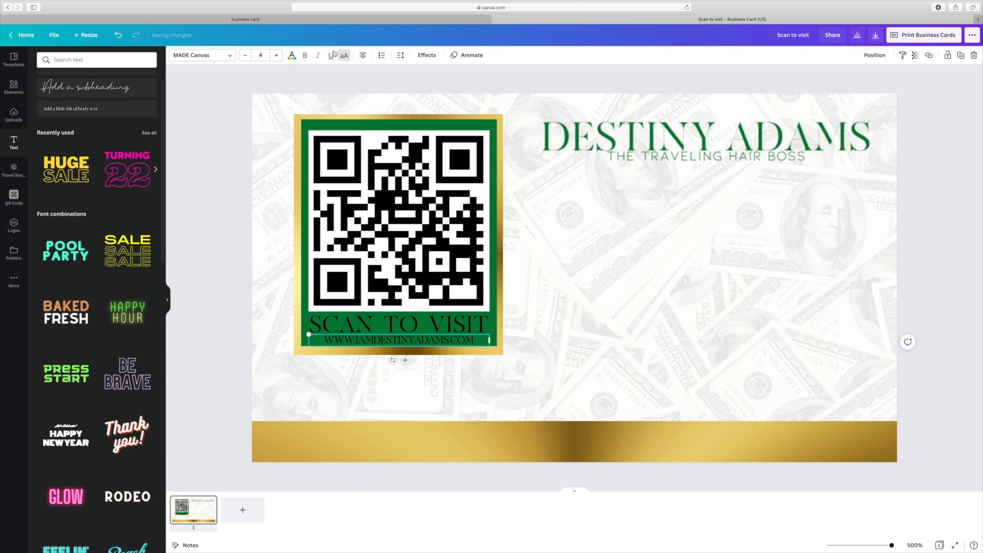
{"action": "left_click", "coordinate": [292, 55]}
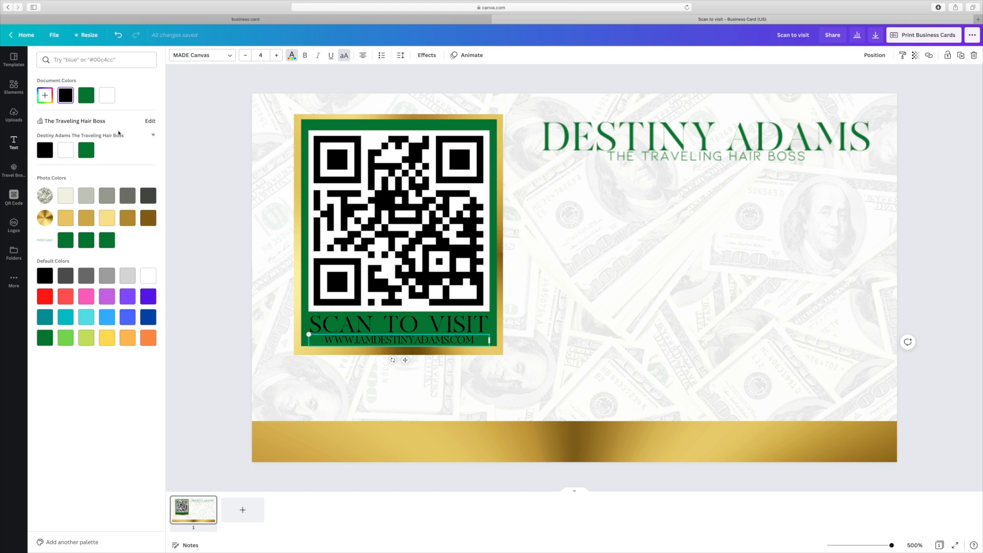
- Make the website address white and widen its letter spacing to 0
{"action": "left_click", "coordinate": [66, 150]}
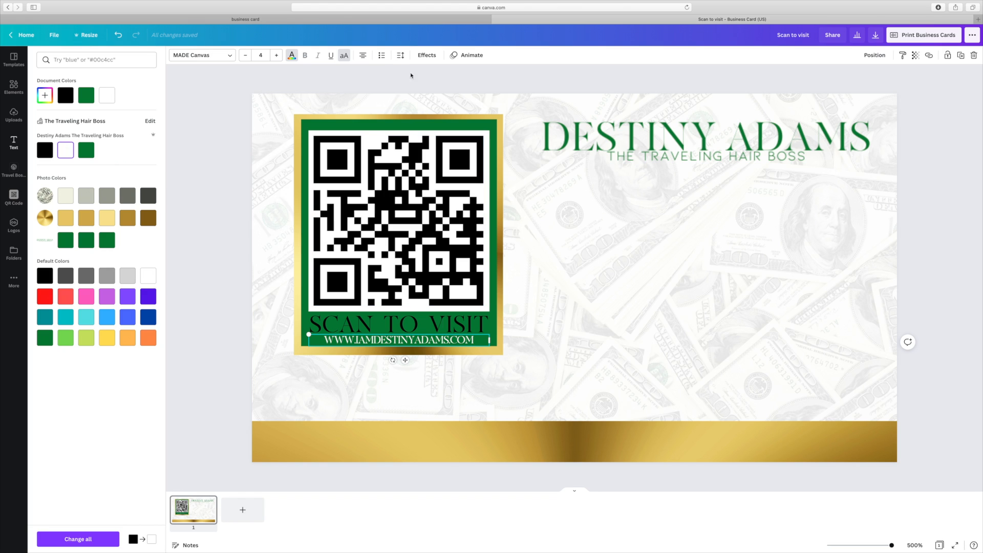
{"action": "left_click", "coordinate": [403, 56]}
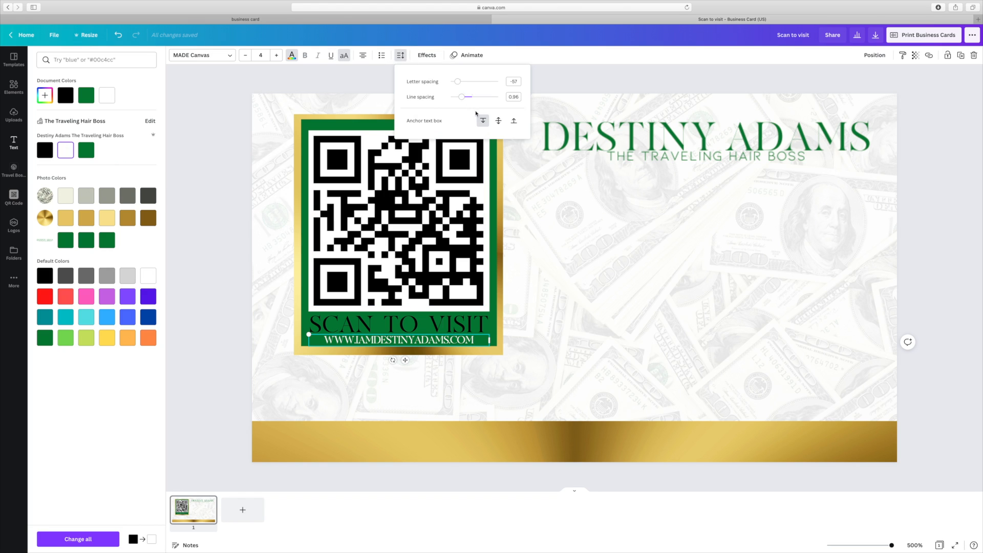
{"action": "left_click_drag", "start_coordinate": [462, 87], "coordinate": [465, 85]}
{"action": "left_click", "coordinate": [202, 268]}
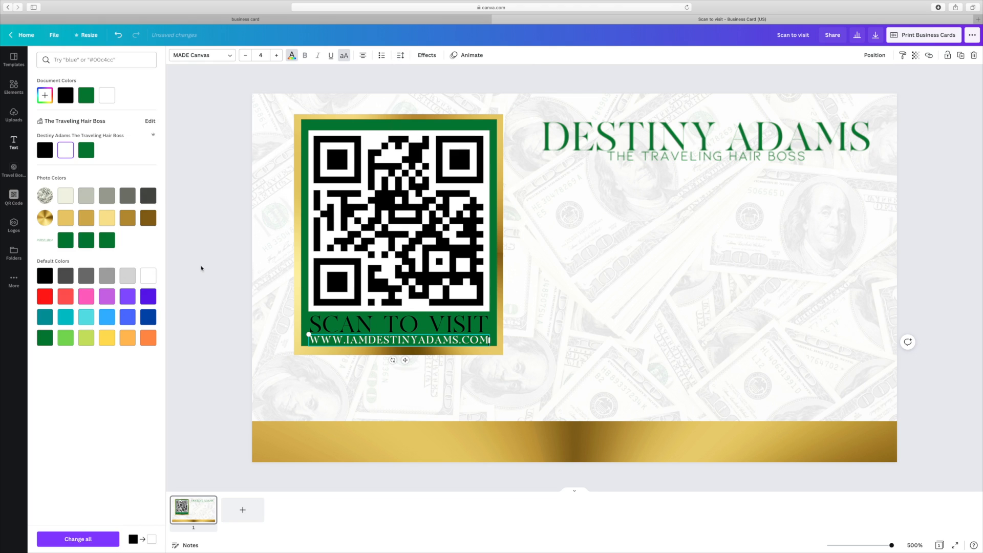
{"action": "left_click", "coordinate": [201, 268]}
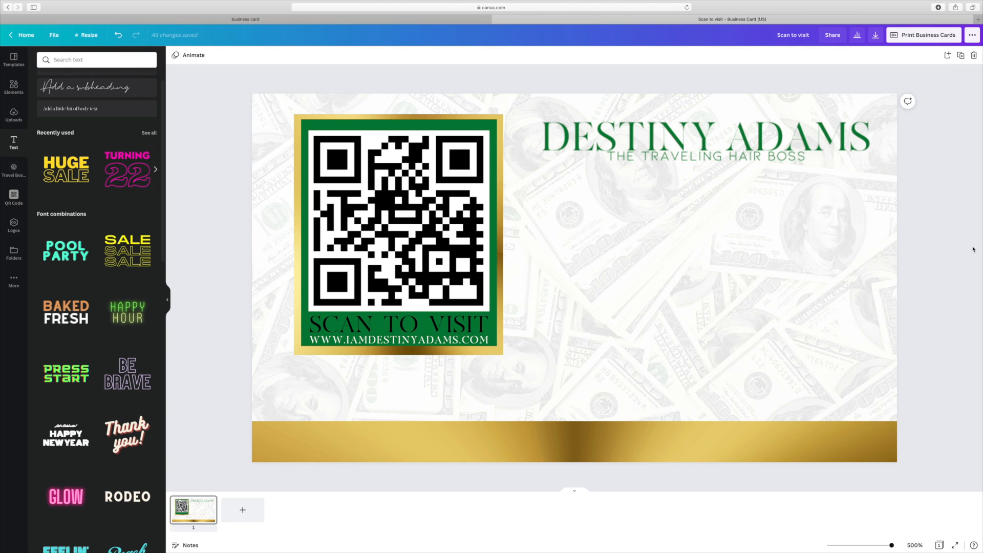
- Add the gold texture photo and size it below the name title, right of the QR panel
{"action": "left_click_drag", "start_coordinate": [737, 147], "coordinate": [732, 149]}
{"action": "left_click", "coordinate": [953, 300]}
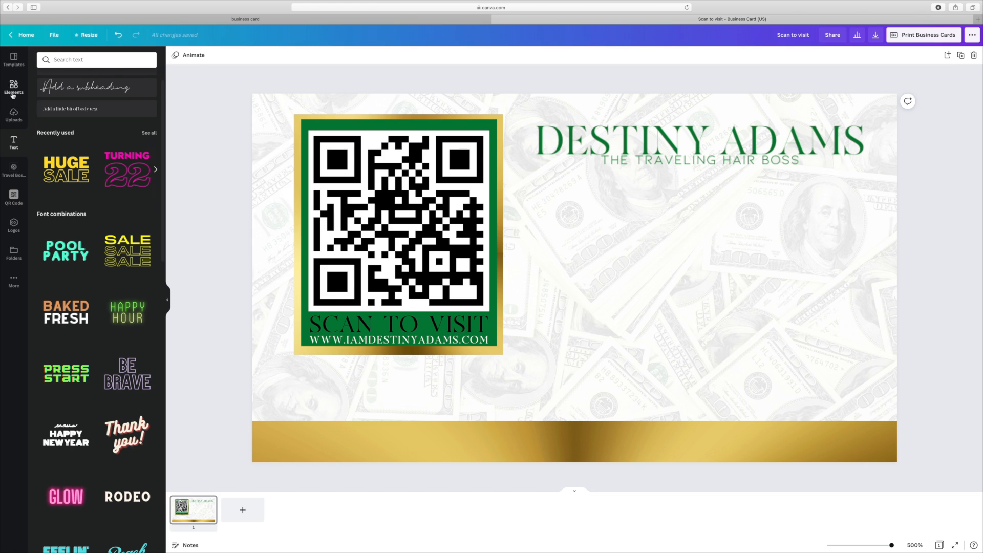
{"action": "left_click", "coordinate": [13, 95]}
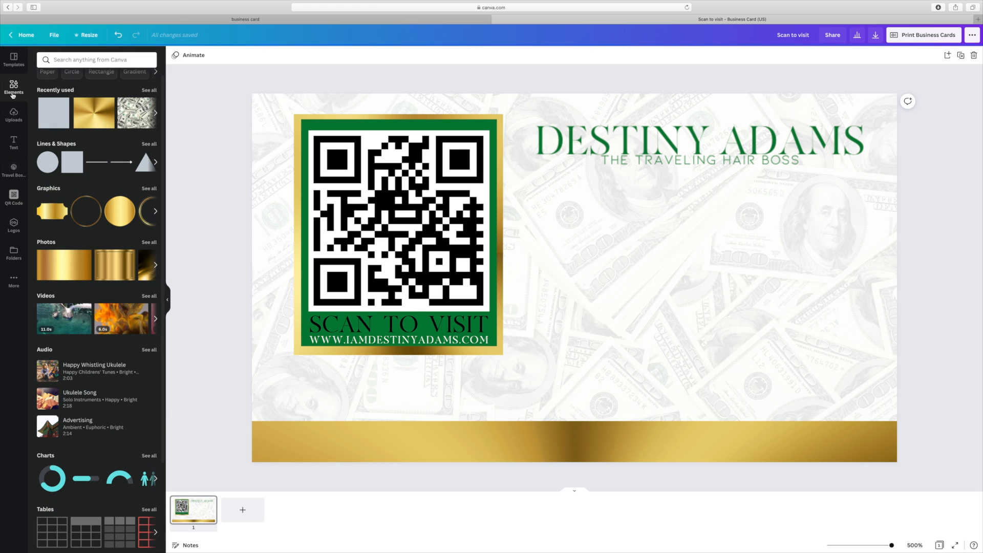
{"action": "mouse_move", "coordinate": [70, 273]}
{"action": "left_click", "coordinate": [66, 270]}
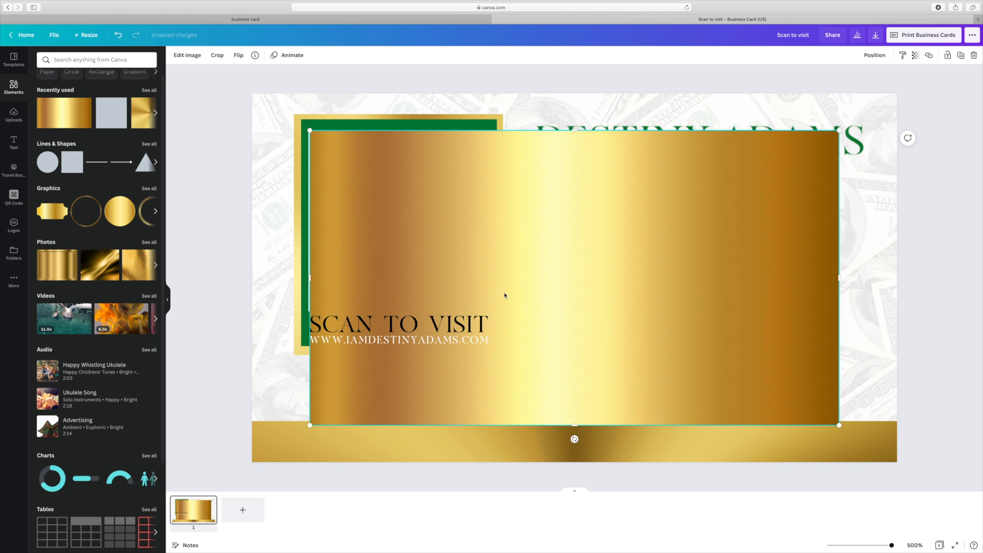
{"action": "left_click_drag", "start_coordinate": [695, 367], "coordinate": [783, 362]}
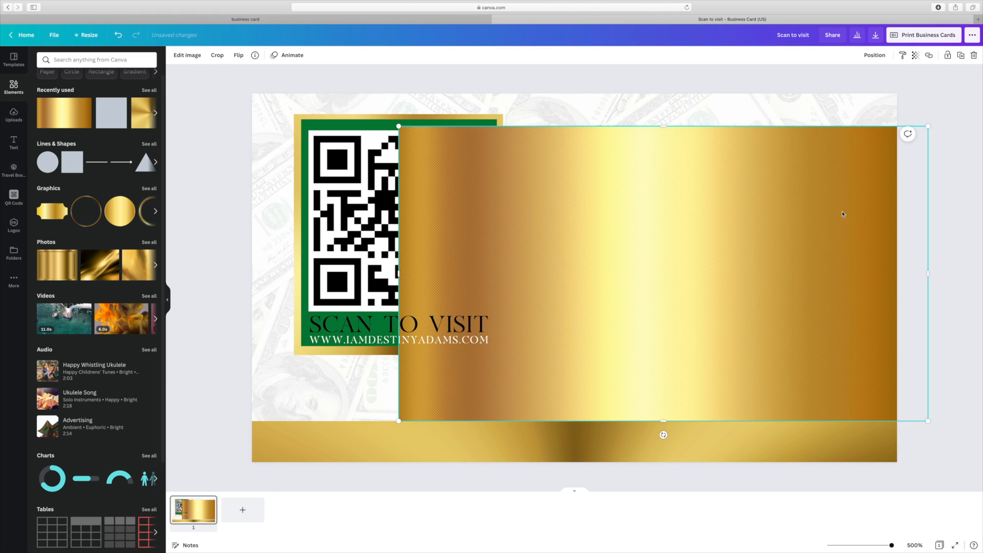
{"action": "left_click_drag", "start_coordinate": [919, 134], "coordinate": [727, 220]}
{"action": "left_click_drag", "start_coordinate": [770, 254], "coordinate": [748, 253]}
- Trim the name title's frame, enlarge the title and move it up and right
{"action": "left_click", "coordinate": [505, 115]}
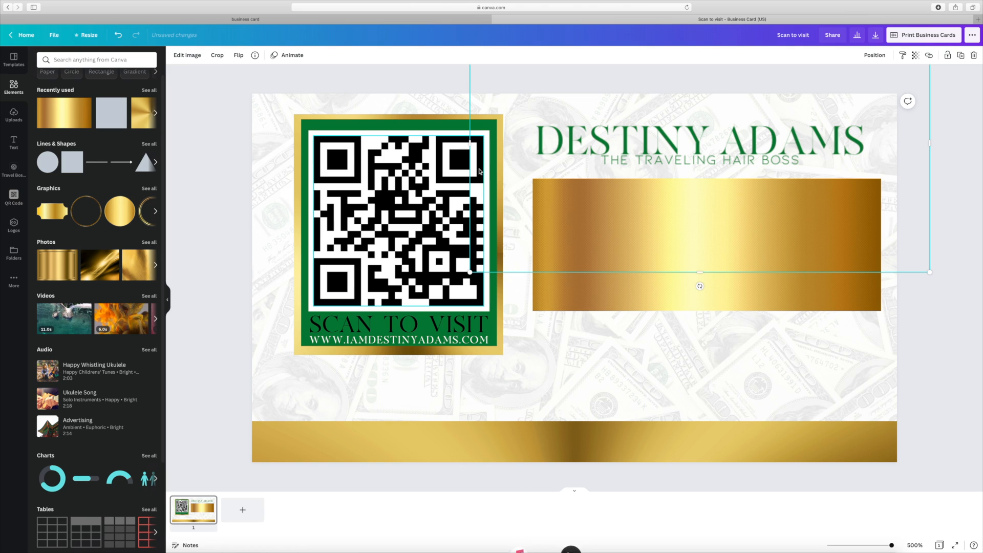
{"action": "left_click_drag", "start_coordinate": [471, 145], "coordinate": [534, 149]}
{"action": "left_click_drag", "start_coordinate": [929, 145], "coordinate": [871, 152]}
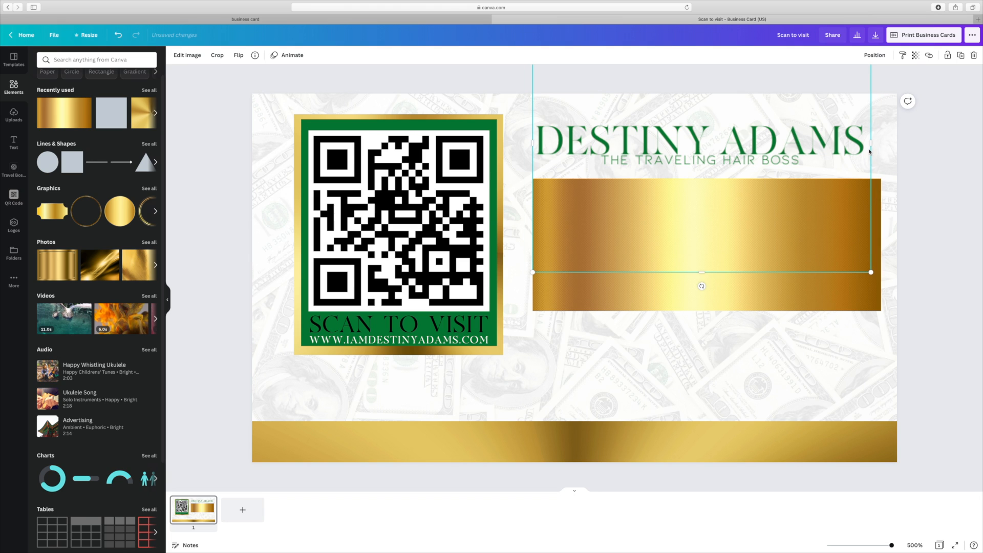
{"action": "left_click_drag", "start_coordinate": [702, 274], "coordinate": [703, 169]}
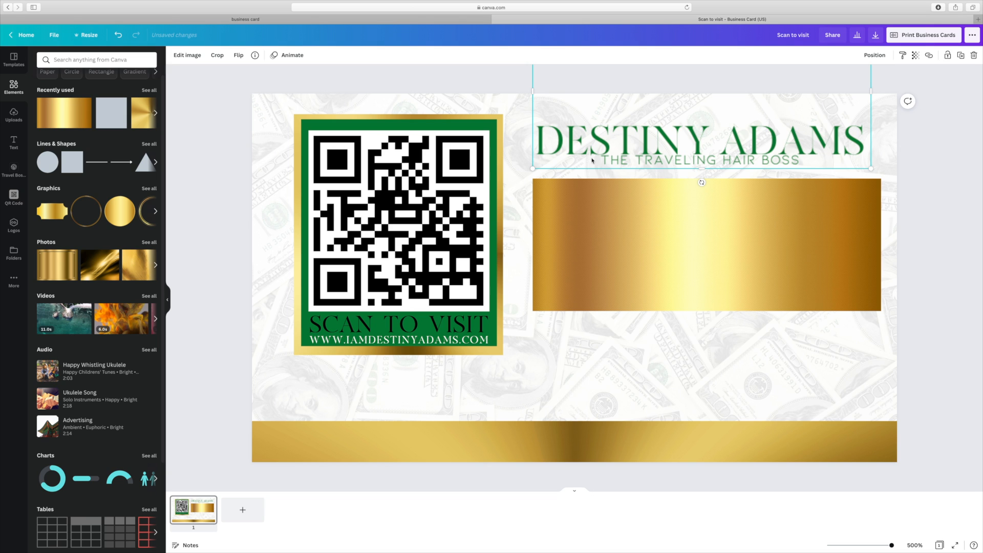
{"action": "left_click_drag", "start_coordinate": [533, 169], "coordinate": [504, 180]}
{"action": "left_click_drag", "start_coordinate": [610, 162], "coordinate": [624, 141]}
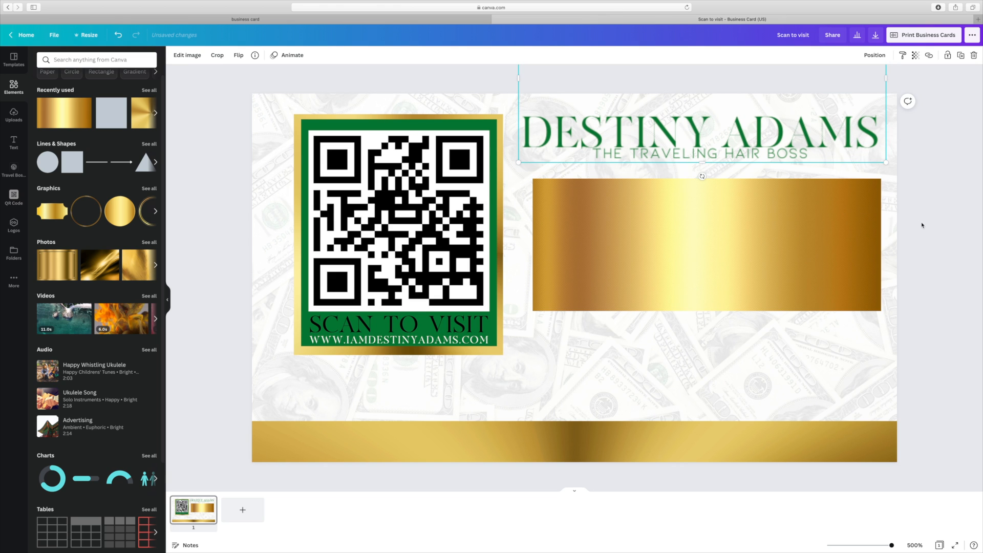
{"action": "left_click", "coordinate": [952, 231]}
- Flatten the gold image into a thin bar about 1.9 × 0.2 under the tagline
{"action": "left_click_drag", "start_coordinate": [678, 272], "coordinate": [668, 267]}
{"action": "left_click_drag", "start_coordinate": [872, 251], "coordinate": [880, 250]}
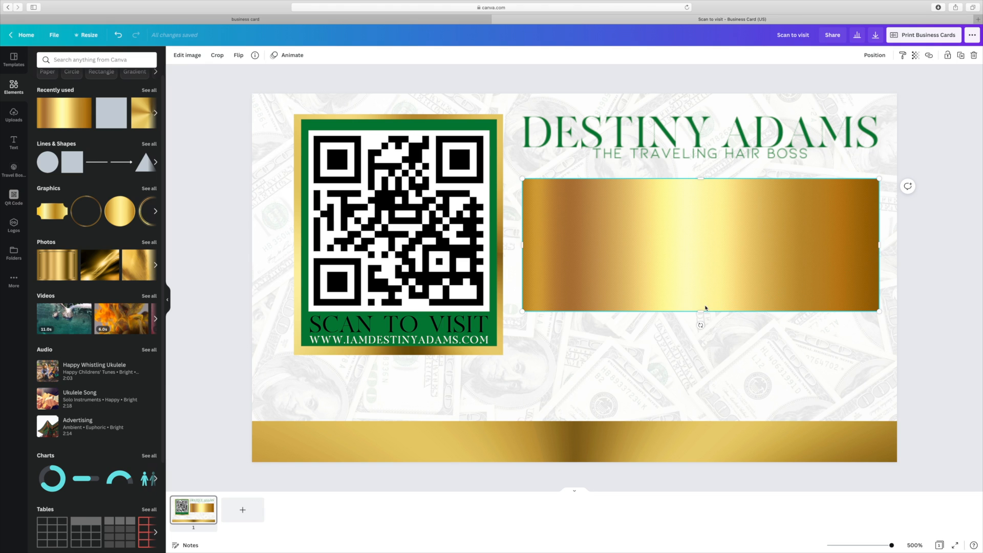
{"action": "left_click_drag", "start_coordinate": [700, 312], "coordinate": [712, 220]}
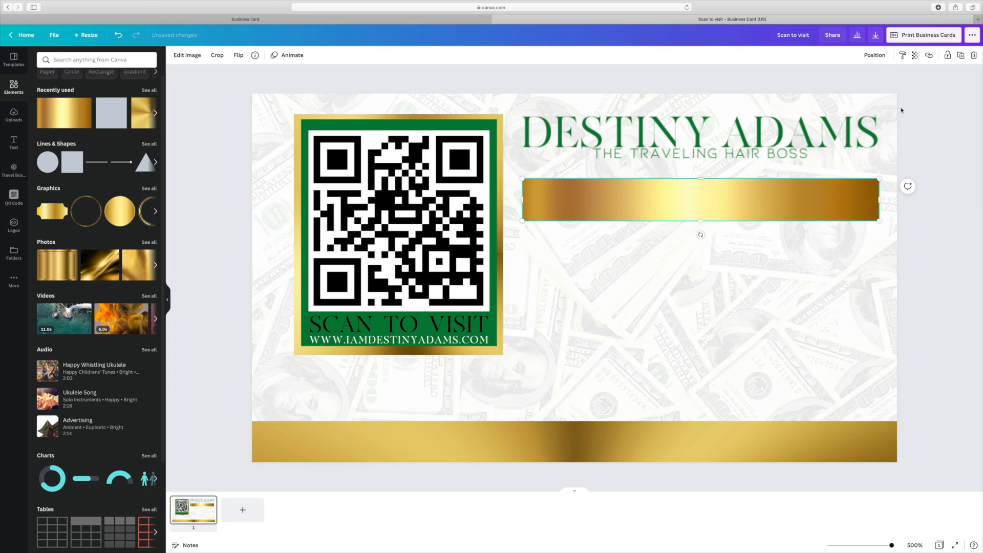
- Duplicate the gold bar twice and stack the three copies in a column
{"action": "left_click", "coordinate": [961, 55]}
{"action": "left_click", "coordinate": [960, 55]}
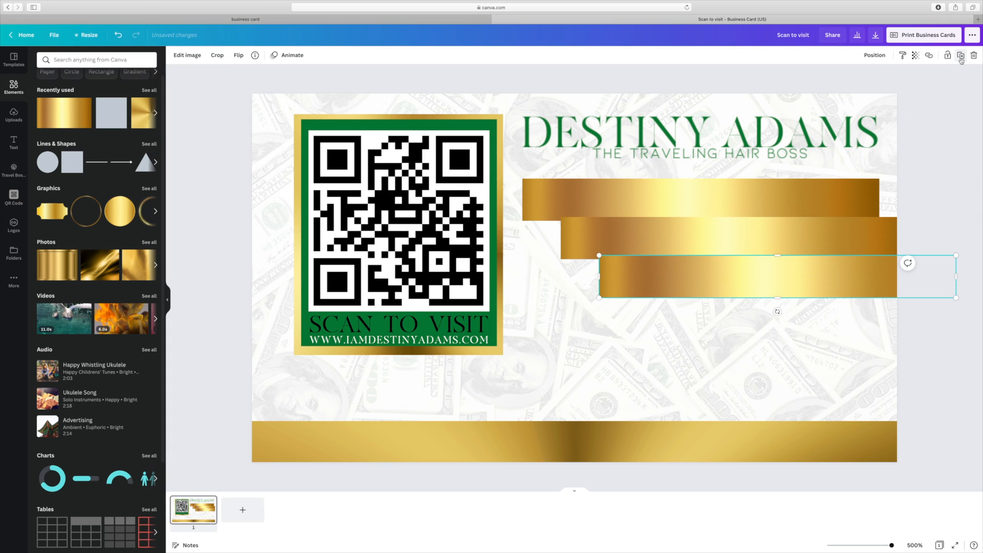
{"action": "left_click_drag", "start_coordinate": [713, 285], "coordinate": [639, 382]}
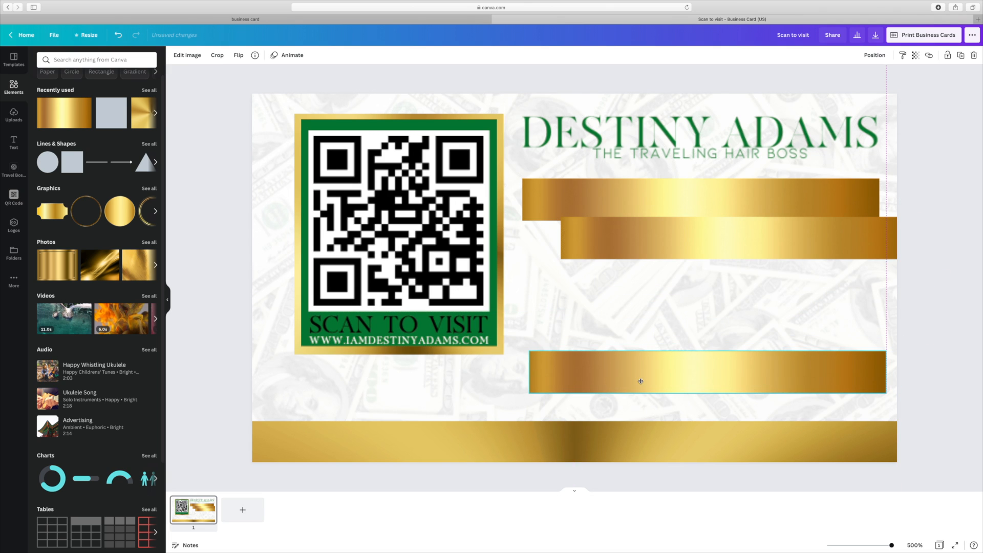
{"action": "left_click_drag", "start_coordinate": [726, 241], "coordinate": [688, 267]}
{"action": "left_click_drag", "start_coordinate": [658, 339], "coordinate": [668, 336]}
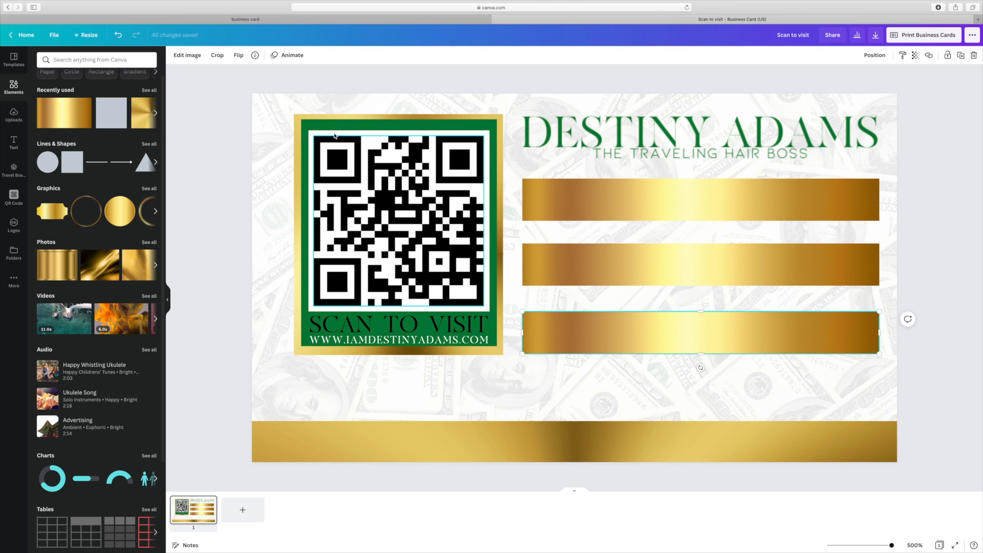
- Select the QR panel elements together, move the panel into place and enlarge it
{"action": "left_click_drag", "start_coordinate": [277, 118], "coordinate": [503, 358]}
{"action": "left_click", "coordinate": [859, 55]}
{"action": "left_click_drag", "start_coordinate": [399, 236], "coordinate": [379, 278]}
{"action": "left_click_drag", "start_coordinate": [500, 136], "coordinate": [517, 117]}
- Widen and heighten the three gold bars, lining them up beside the QR panel
{"action": "left_click_drag", "start_coordinate": [628, 345], "coordinate": [621, 382]}
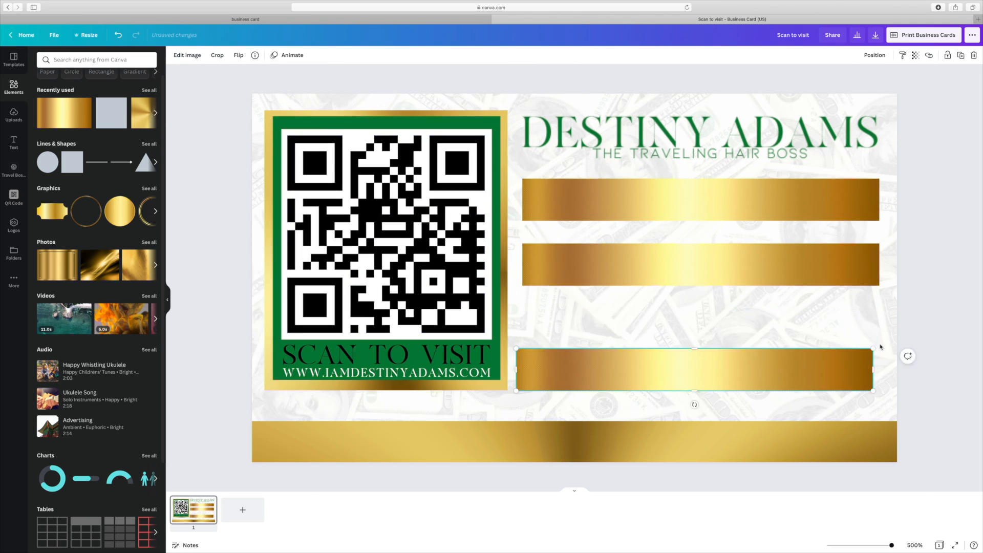
{"action": "left_click_drag", "start_coordinate": [874, 348], "coordinate": [886, 347]}
{"action": "left_click_drag", "start_coordinate": [640, 266], "coordinate": [634, 309]}
{"action": "left_click_drag", "start_coordinate": [641, 213], "coordinate": [636, 221]}
{"action": "left_click_drag", "start_coordinate": [708, 309], "coordinate": [707, 267]}
{"action": "left_click_drag", "start_coordinate": [702, 207], "coordinate": [702, 198]}
{"action": "left_click_drag", "start_coordinate": [674, 261], "coordinate": [674, 276]}
{"action": "left_click_drag", "start_coordinate": [701, 219], "coordinate": [716, 370]}
- Delete the leftover gold bar and settle the bars into an evenly spaced column
{"action": "left_click", "coordinate": [701, 281]}
{"action": "key", "text": "Delete"}
{"action": "left_click_drag", "start_coordinate": [656, 220], "coordinate": [656, 284]}
{"action": "left_click_drag", "start_coordinate": [676, 223], "coordinate": [676, 226]}
{"action": "left_click_drag", "start_coordinate": [756, 137], "coordinate": [755, 139]}
{"action": "left_click", "coordinate": [210, 141]}
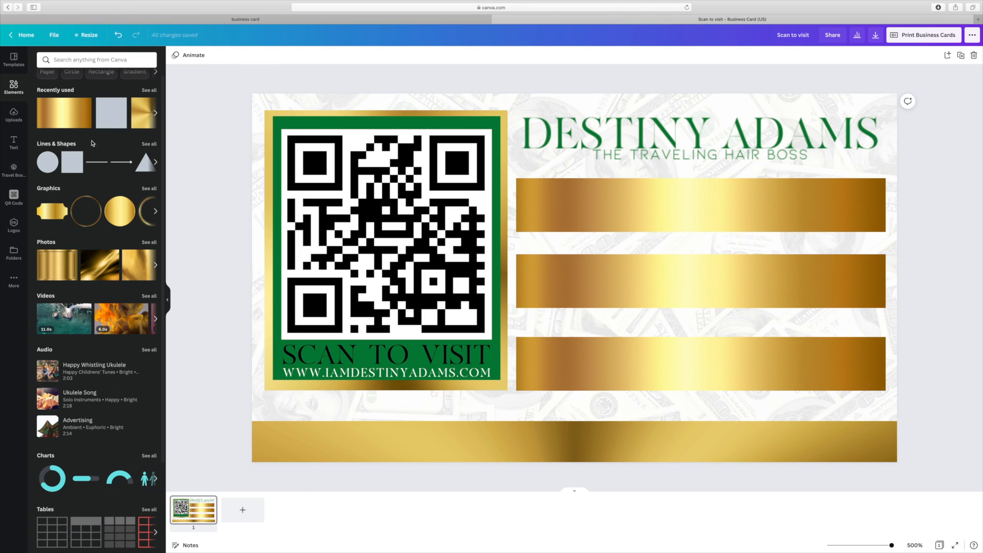
{"action": "left_click", "coordinate": [111, 113]}
- Shape the green square into a bar centred inside the top gold bar and make it white
{"action": "left_click_drag", "start_coordinate": [581, 180], "coordinate": [623, 230]}
{"action": "left_click_drag", "start_coordinate": [723, 207], "coordinate": [883, 213]}
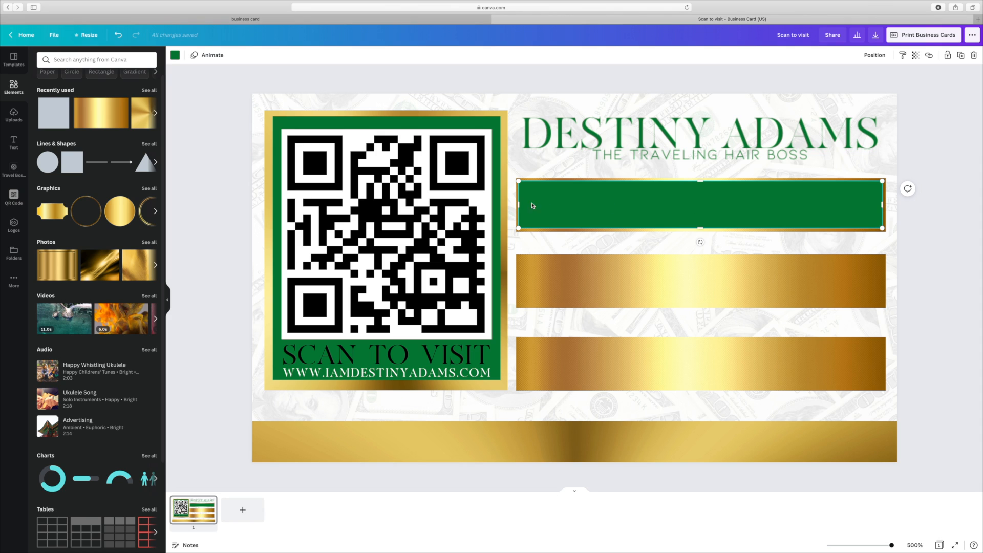
{"action": "left_click_drag", "start_coordinate": [520, 206], "coordinate": [524, 208]}
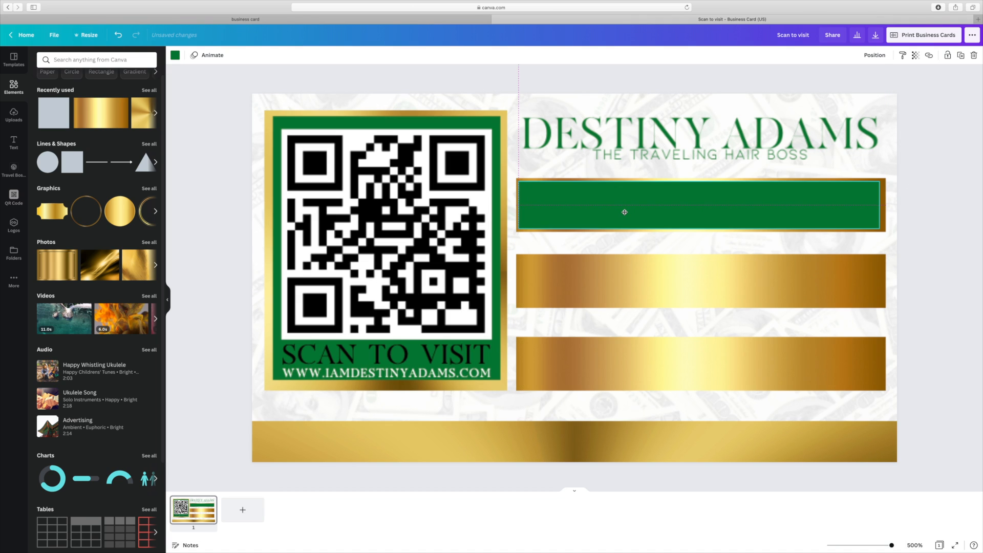
{"action": "left_click_drag", "start_coordinate": [625, 212], "coordinate": [626, 212]}
{"action": "left_click", "coordinate": [941, 254]}
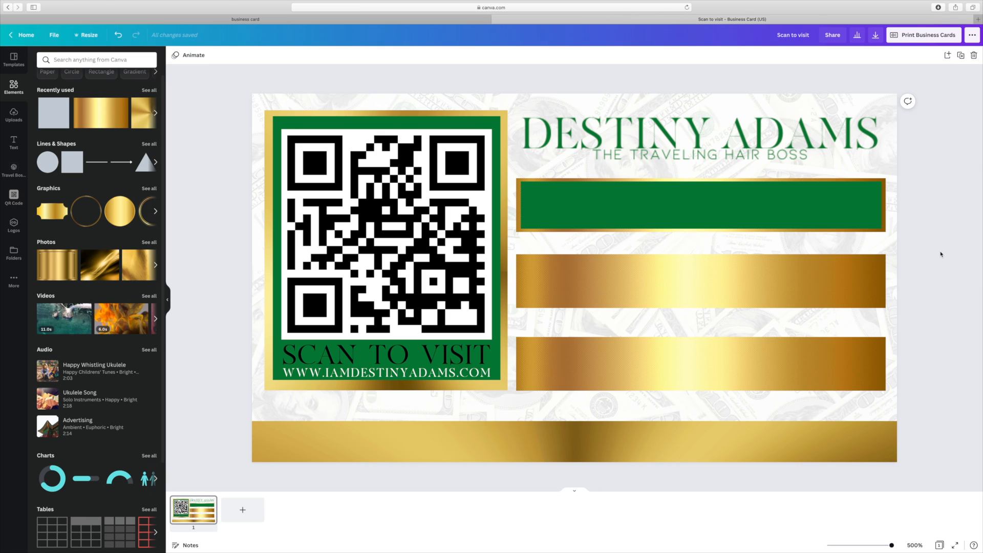
{"action": "left_click", "coordinate": [701, 209]}
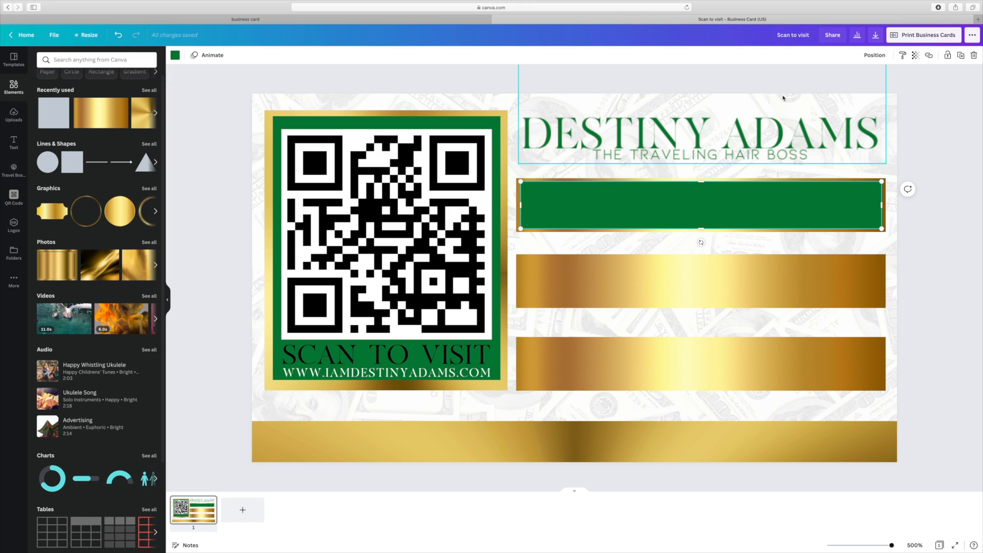
{"action": "left_click", "coordinate": [175, 55]}
{"action": "left_click", "coordinate": [109, 99]}
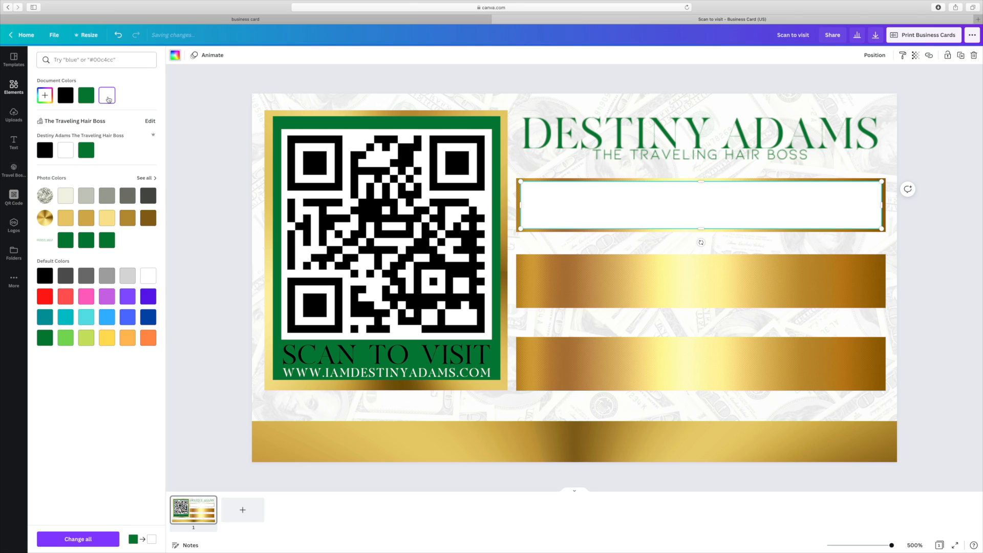
{"action": "left_click", "coordinate": [945, 203]}
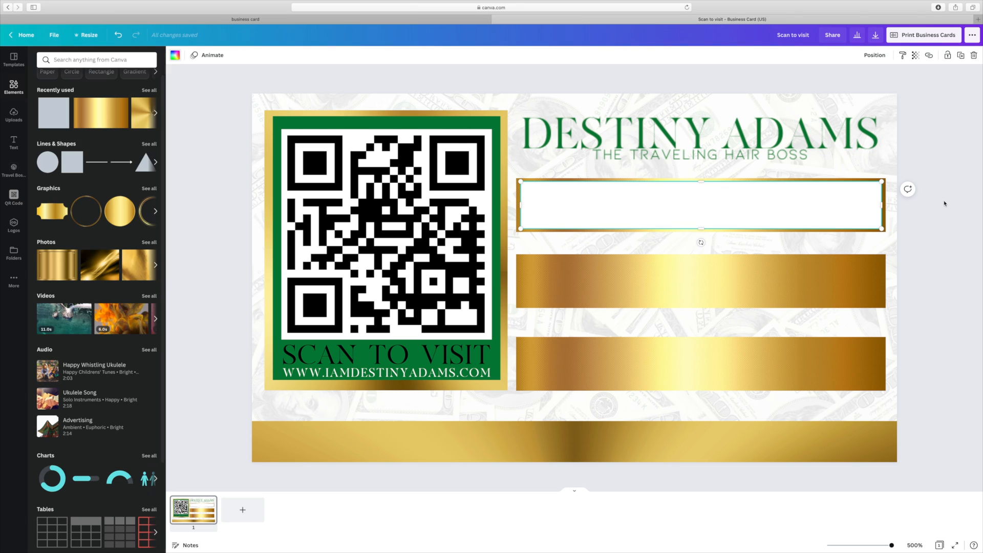
{"action": "left_click", "coordinate": [944, 203]}
- Duplicate the white bar twice and place the copies inside the middle and bottom gold bars
{"action": "left_click", "coordinate": [716, 205]}
{"action": "left_click", "coordinate": [961, 56]}
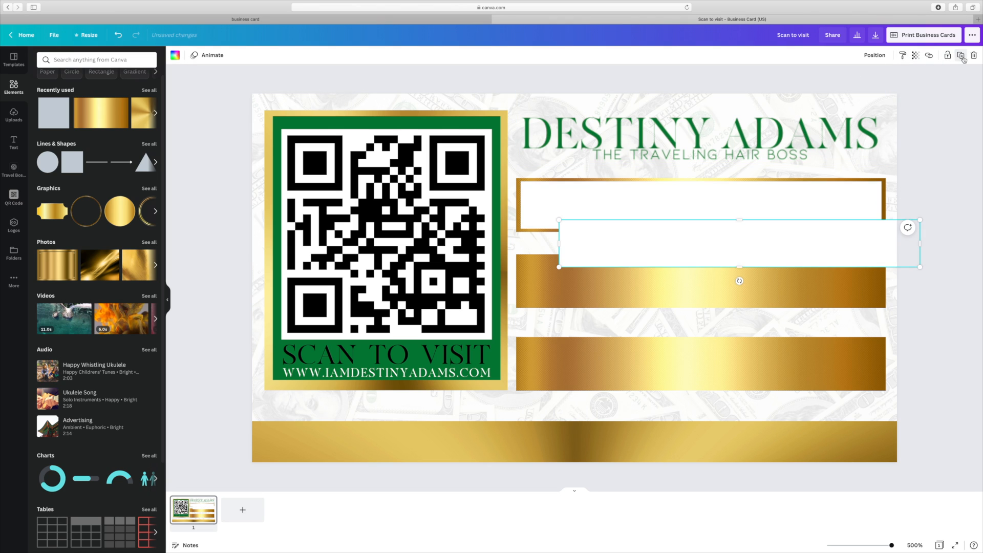
{"action": "left_click", "coordinate": [962, 57]}
{"action": "left_click_drag", "start_coordinate": [717, 281], "coordinate": [639, 361]}
{"action": "left_click_drag", "start_coordinate": [681, 231], "coordinate": [641, 265]}
{"action": "left_click", "coordinate": [958, 265]}
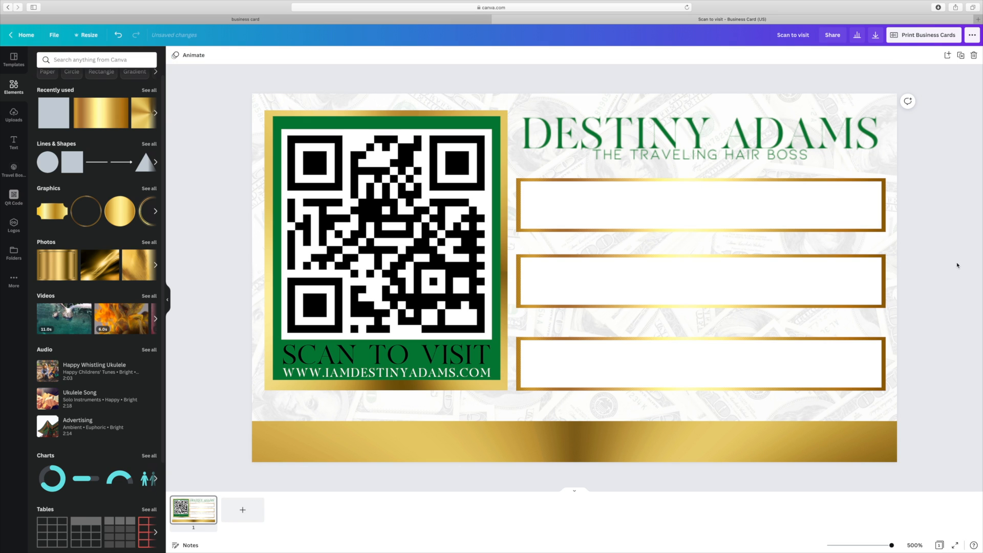
{"action": "left_click", "coordinate": [891, 111]}
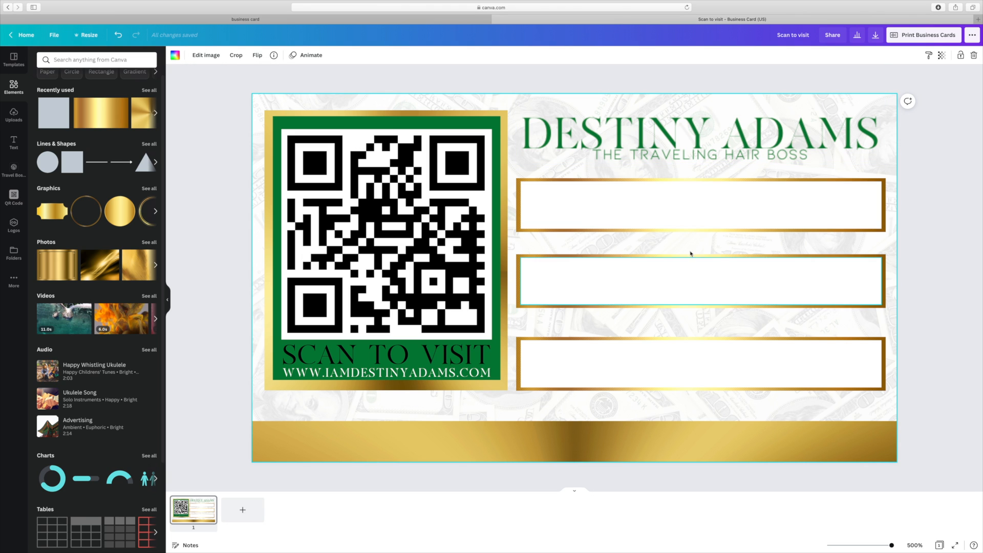
- Raise the money background image's transparency from 10 to 31
{"action": "left_click", "coordinate": [941, 55]}
{"action": "left_click_drag", "start_coordinate": [878, 83], "coordinate": [875, 84]}
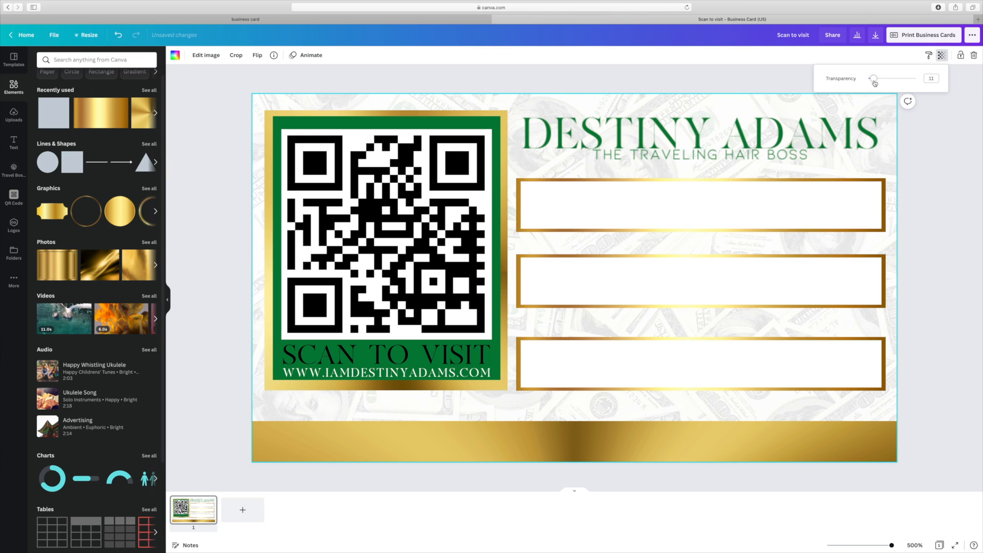
{"action": "left_click", "coordinate": [952, 171]}
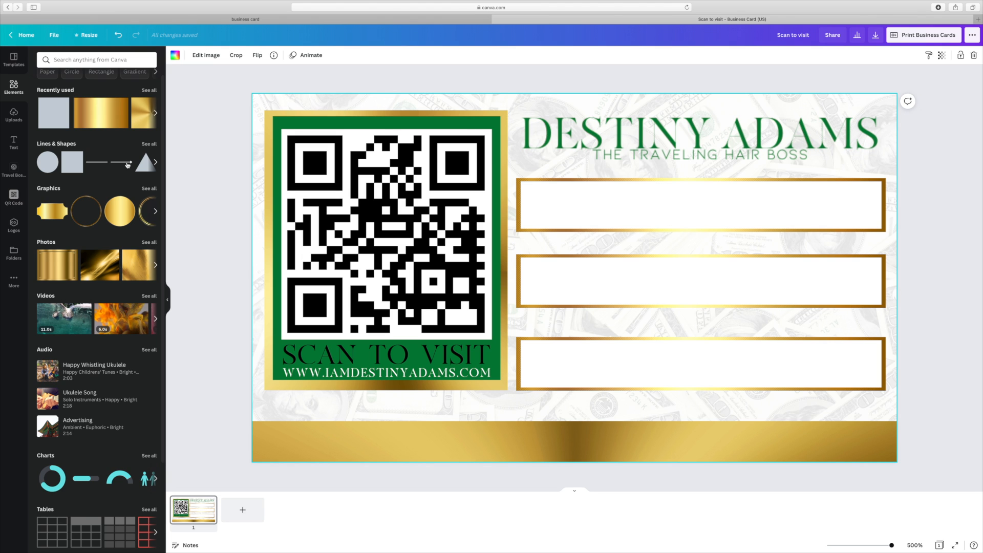
{"action": "scroll", "coordinate": [127, 164], "scroll_direction": "down", "scroll_amount": 3}
{"action": "scroll", "coordinate": [123, 168], "scroll_direction": "up", "scroll_amount": 3}
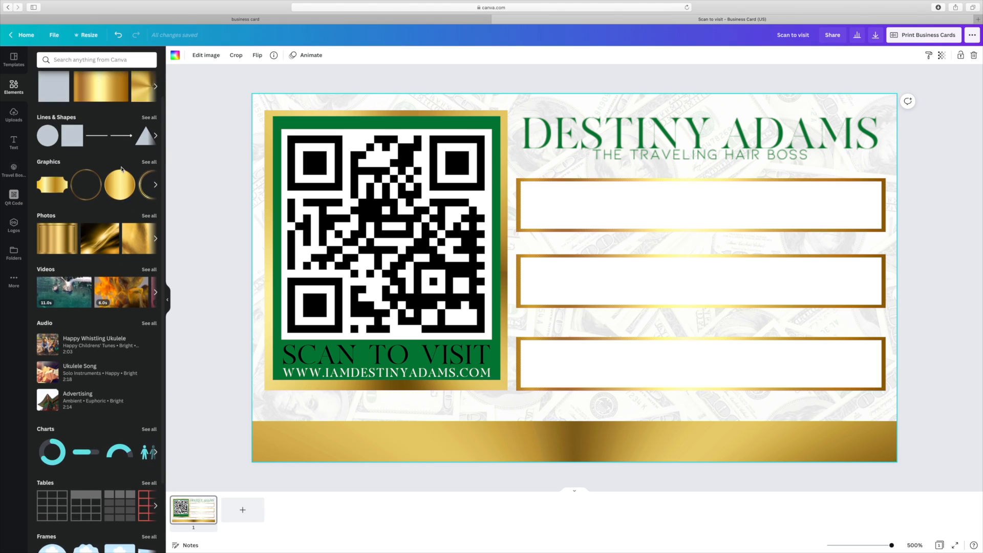
{"action": "scroll", "coordinate": [123, 167], "scroll_direction": "down", "scroll_amount": 1}
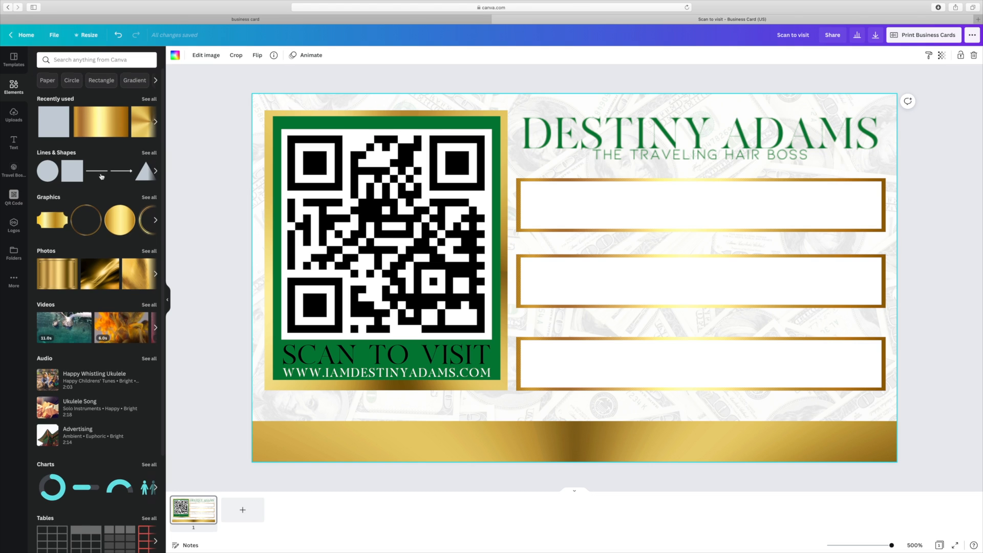
- Add a green circle, shrink it small, and place it at the top box's left end
{"action": "left_click", "coordinate": [44, 170]}
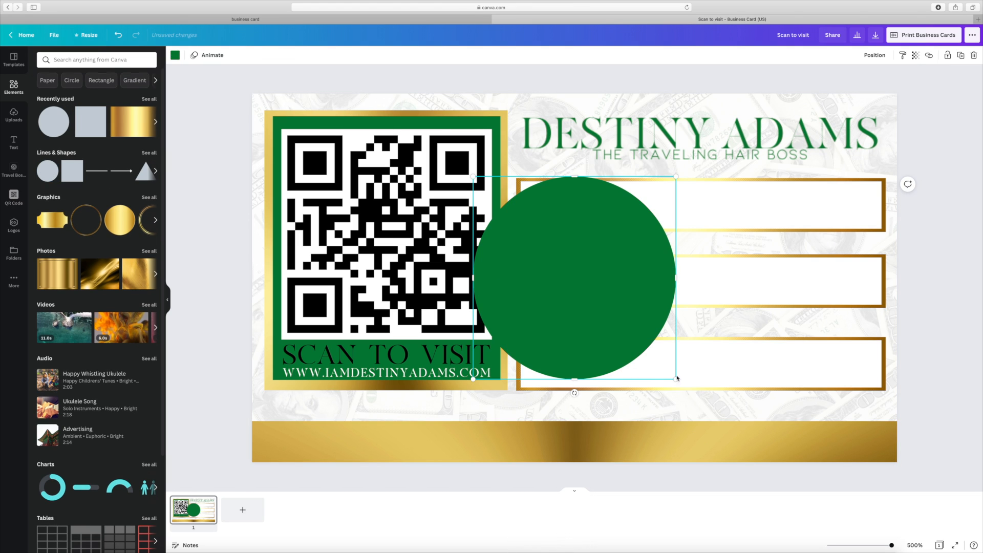
{"action": "left_click_drag", "start_coordinate": [665, 370], "coordinate": [551, 211]}
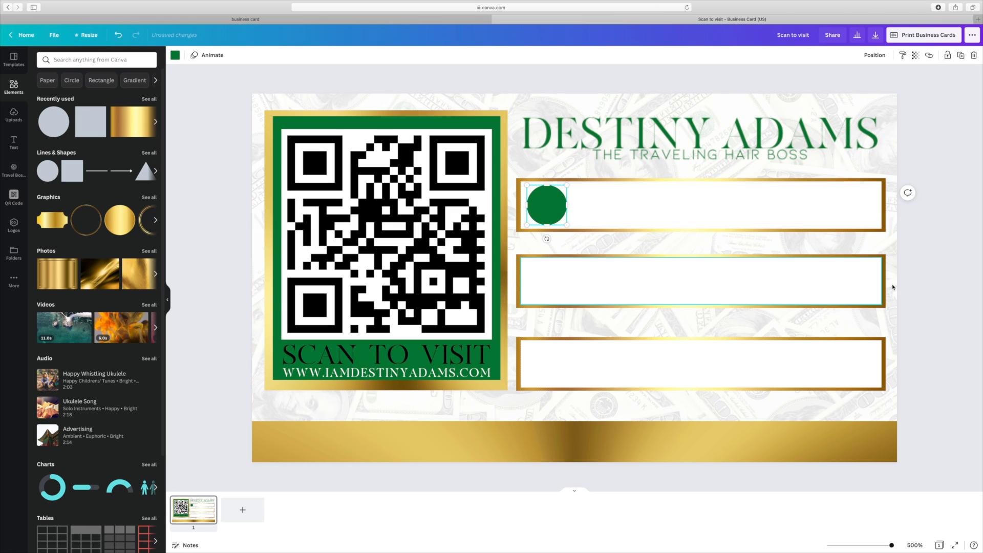
{"action": "left_click", "coordinate": [926, 299]}
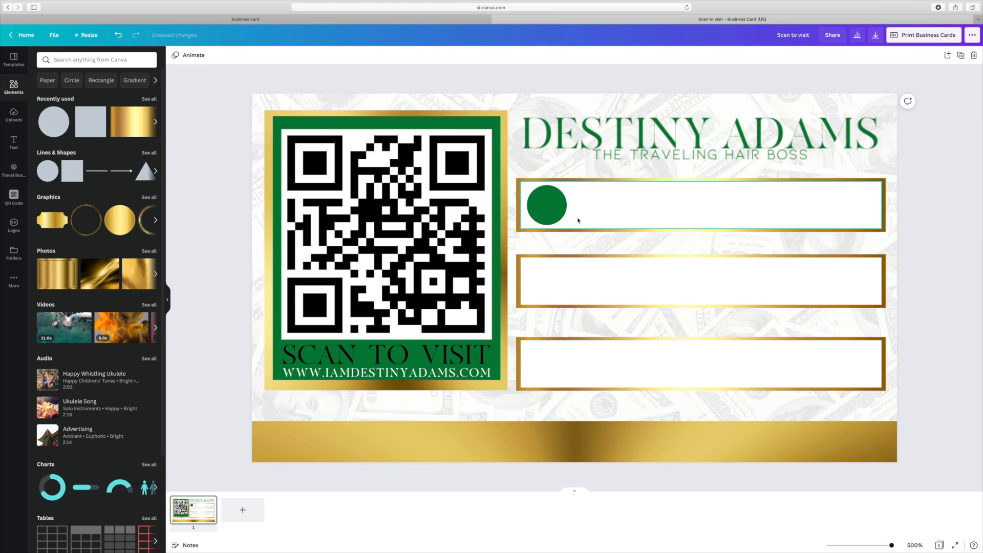
- Duplicate the green circle twice and align the copies at the middle and bottom boxes' left ends
{"action": "left_click", "coordinate": [547, 216]}
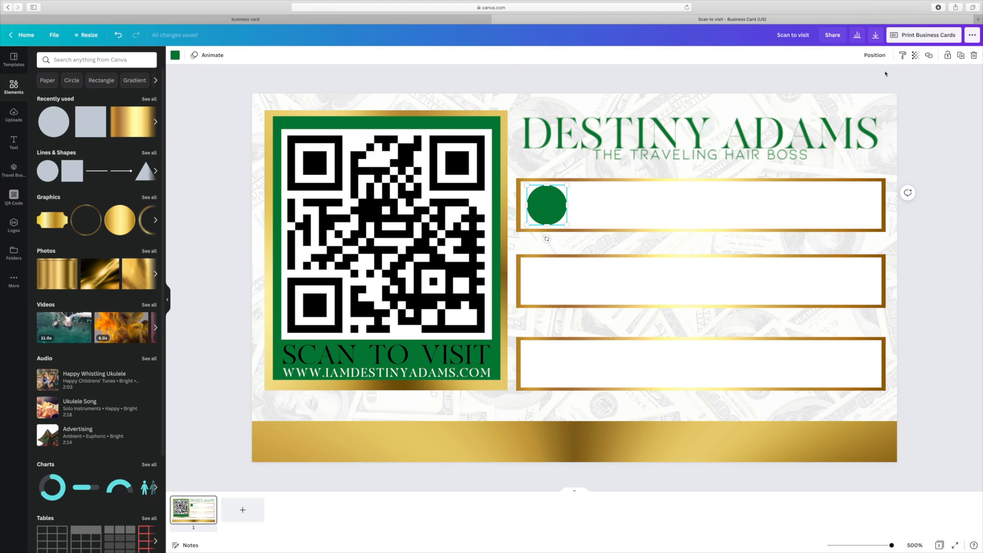
{"action": "left_click", "coordinate": [960, 56]}
{"action": "left_click", "coordinate": [960, 57]}
{"action": "left_click_drag", "start_coordinate": [568, 268], "coordinate": [547, 289]}
{"action": "left_click_drag", "start_coordinate": [625, 287], "coordinate": [547, 372]}
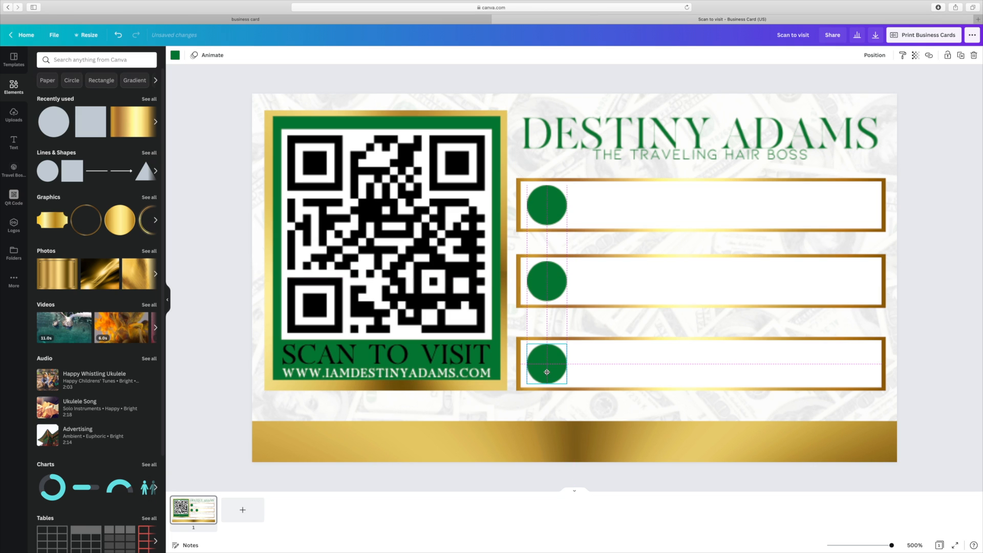
{"action": "left_click", "coordinate": [961, 358]}
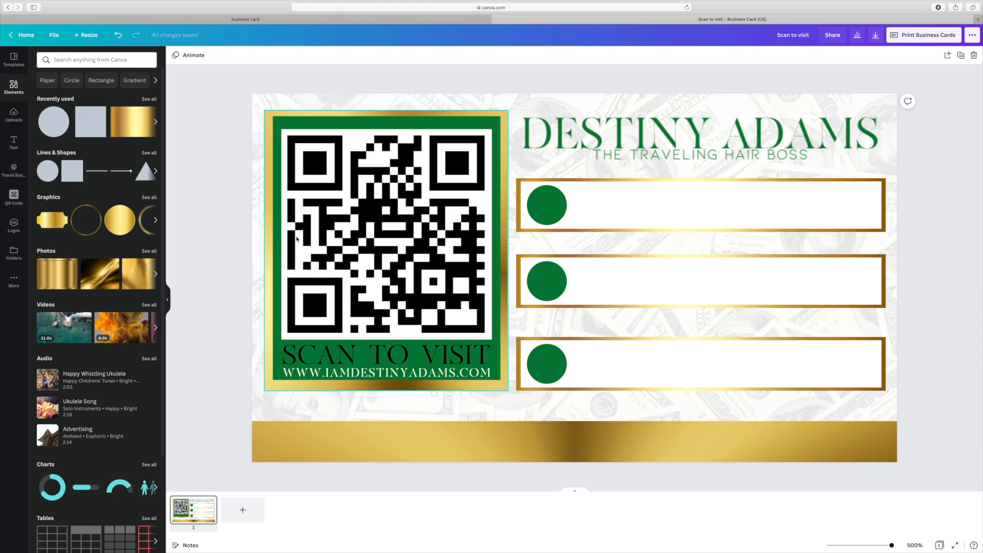
- Add a large green phone graphic from a 'phone' search, move it right, and select the top circle's colour
{"action": "scroll", "coordinate": [57, 82], "scroll_direction": "down", "scroll_amount": 1}
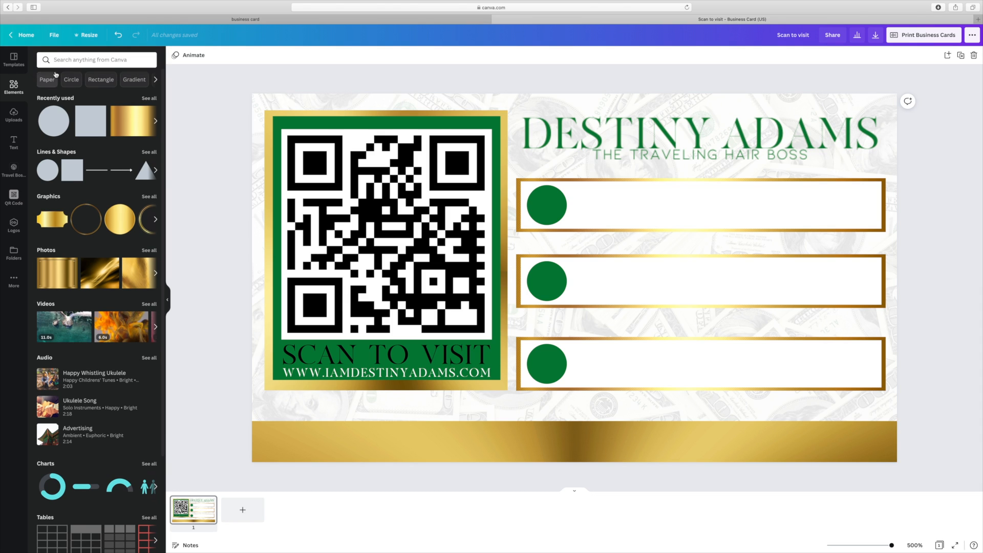
{"action": "left_click", "coordinate": [60, 62]}
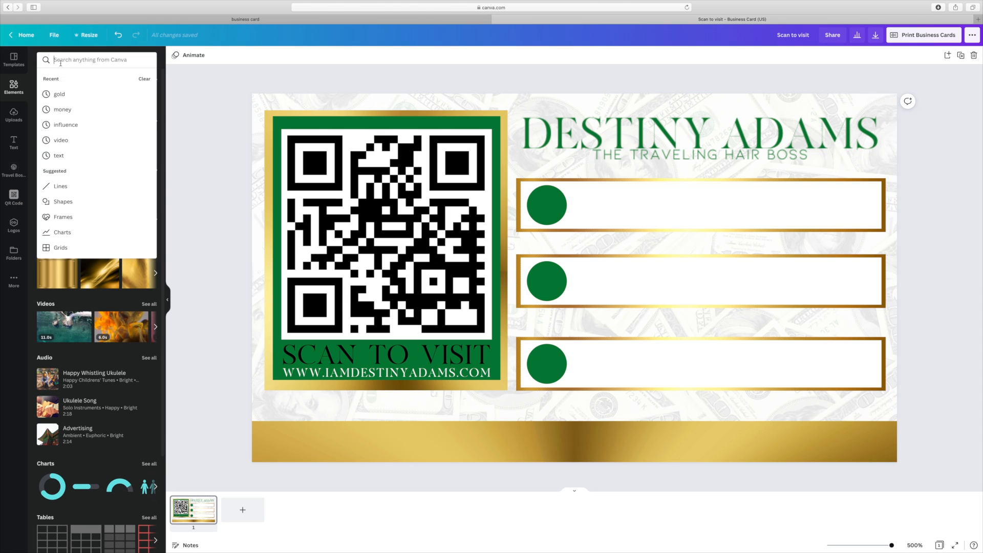
{"action": "type", "text": "phone"}
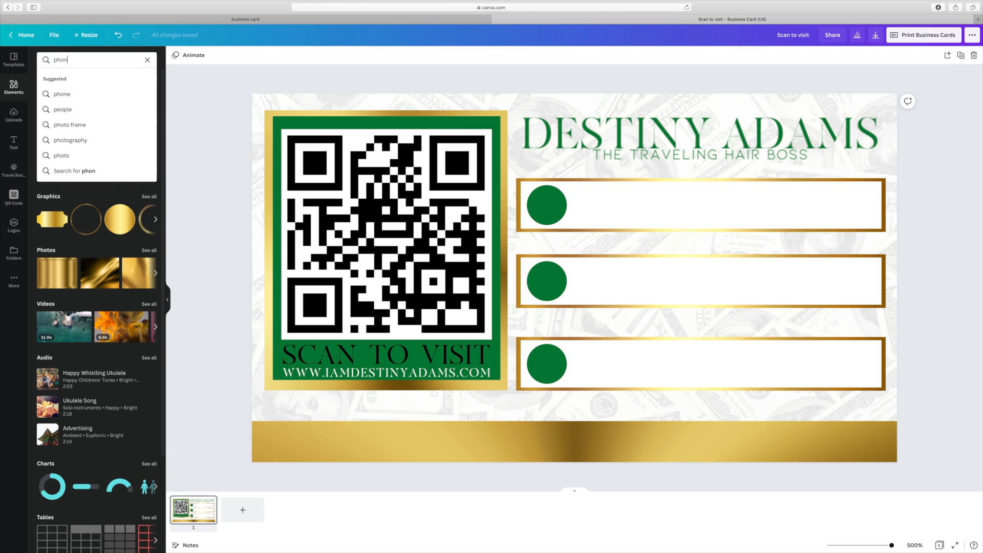
{"action": "key", "text": "Return"}
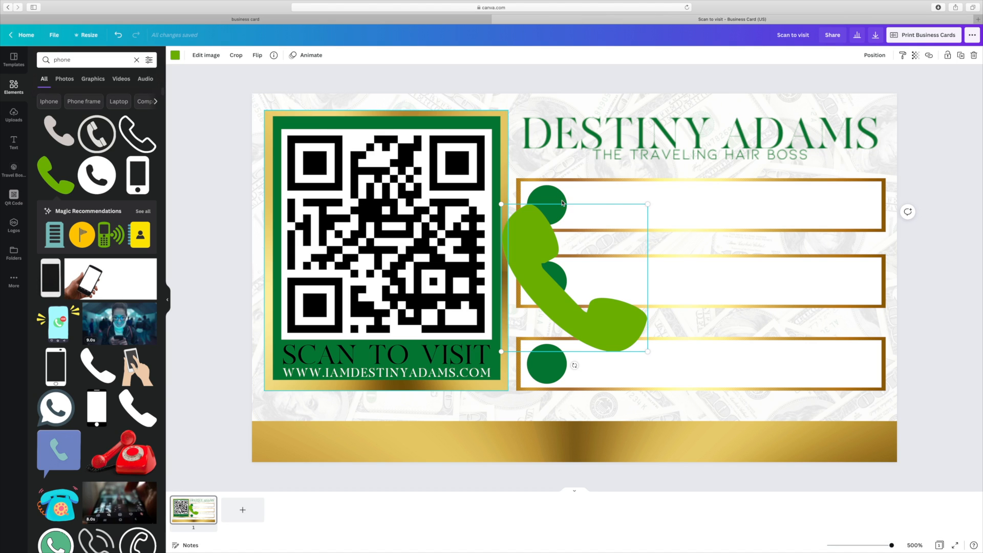
{"action": "left_click_drag", "start_coordinate": [652, 294], "coordinate": [711, 290]}
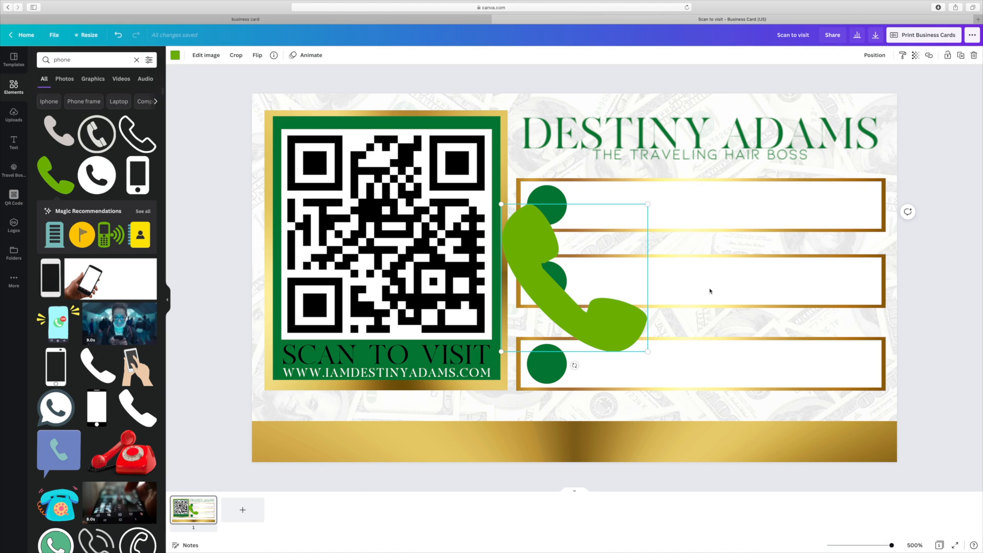
{"action": "left_click", "coordinate": [557, 214]}
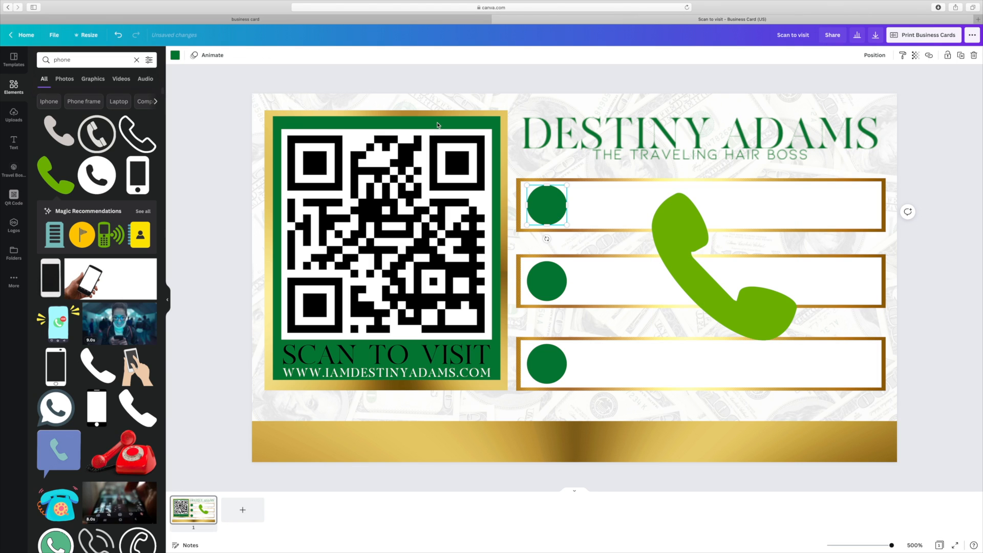
{"action": "left_click", "coordinate": [174, 55]}
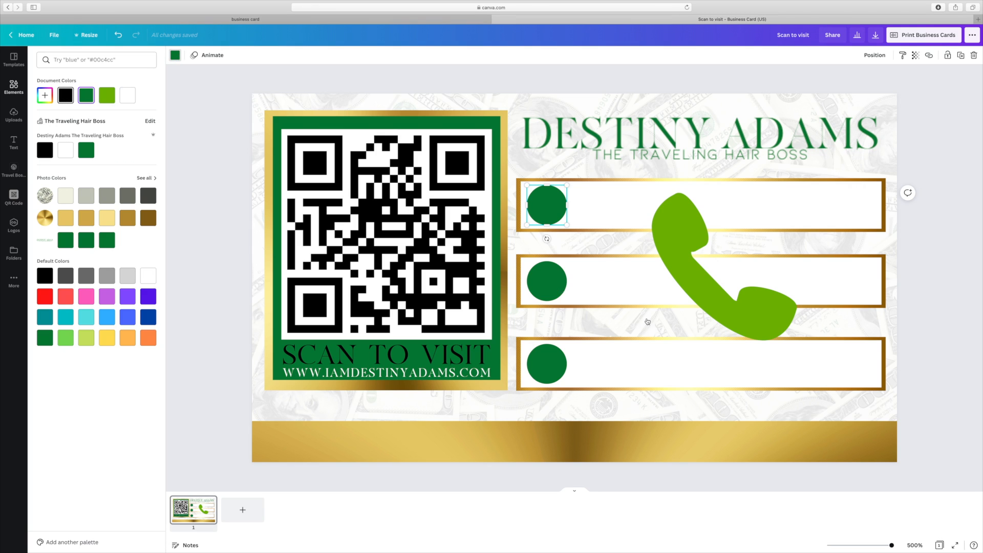
- Turn the top, middle and bottom circles black and recolour the phone graphic dark green
{"action": "key", "text": "Return"}
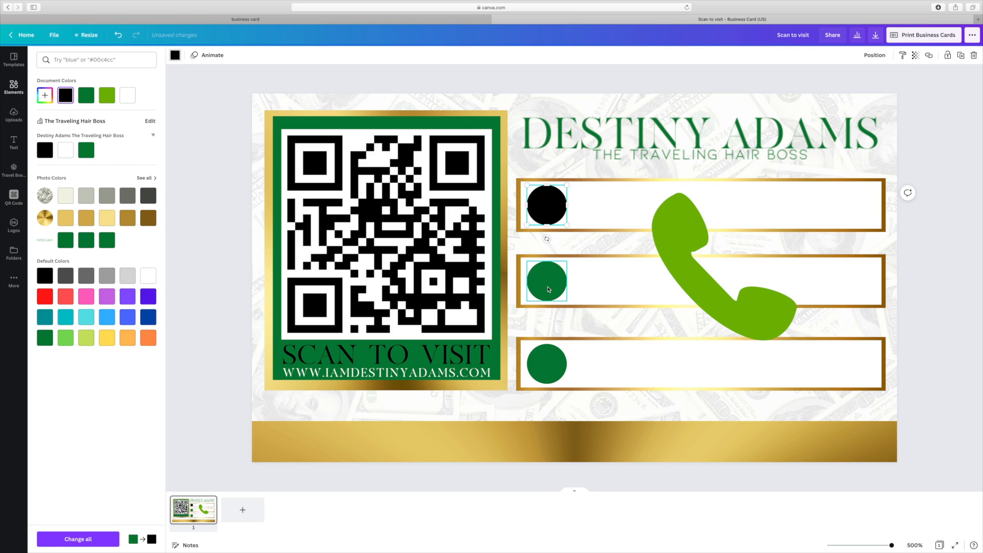
{"action": "left_click", "coordinate": [530, 362]}
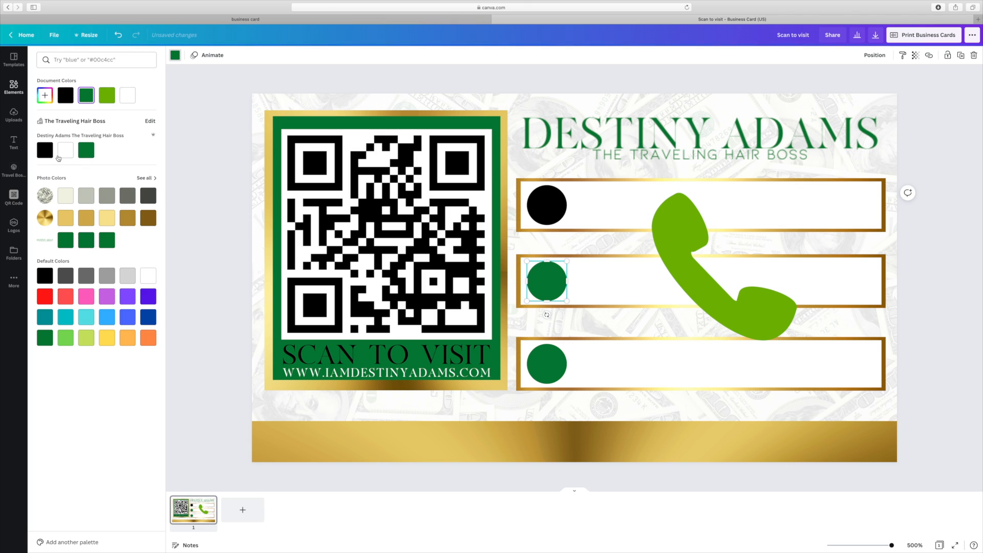
{"action": "left_click", "coordinate": [45, 151]}
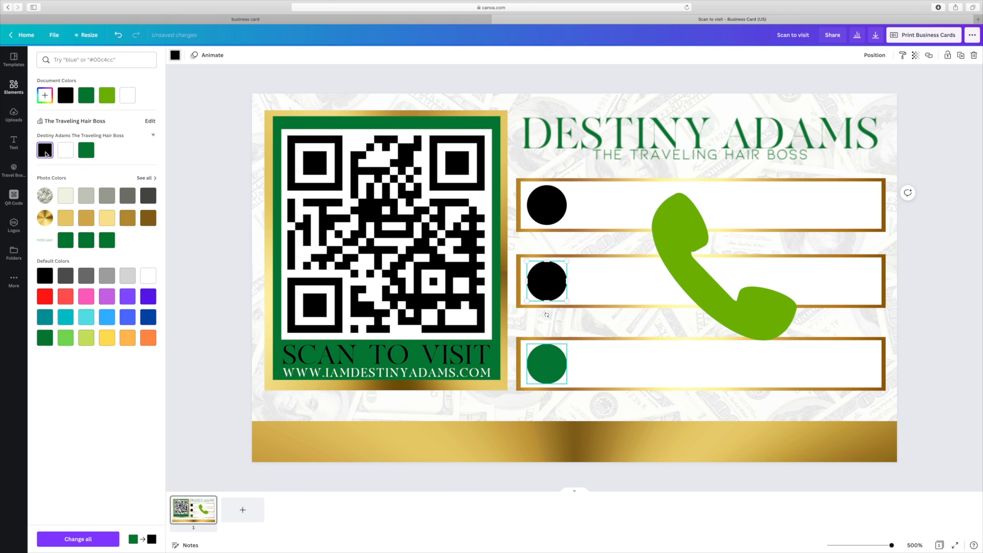
{"action": "left_click", "coordinate": [544, 364]}
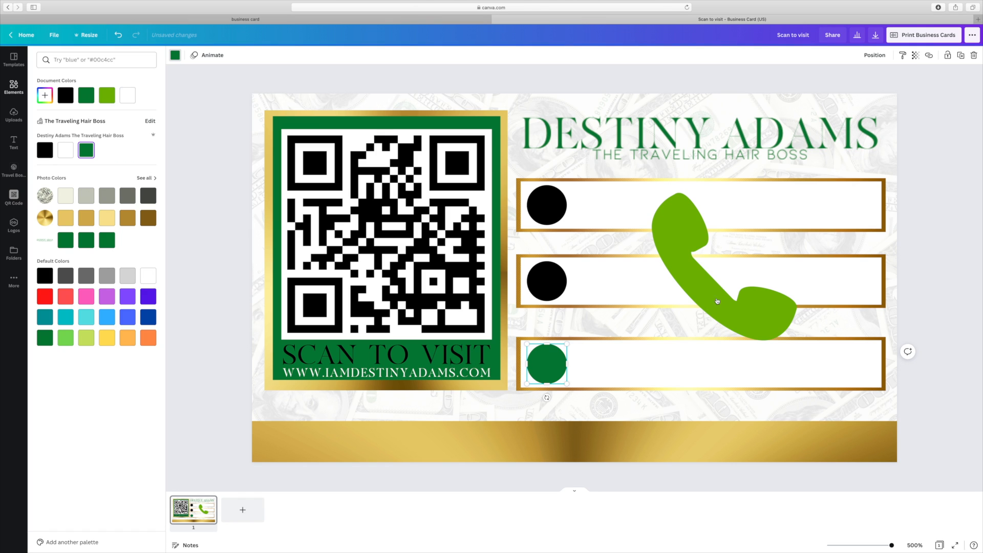
{"action": "left_click", "coordinate": [45, 151]}
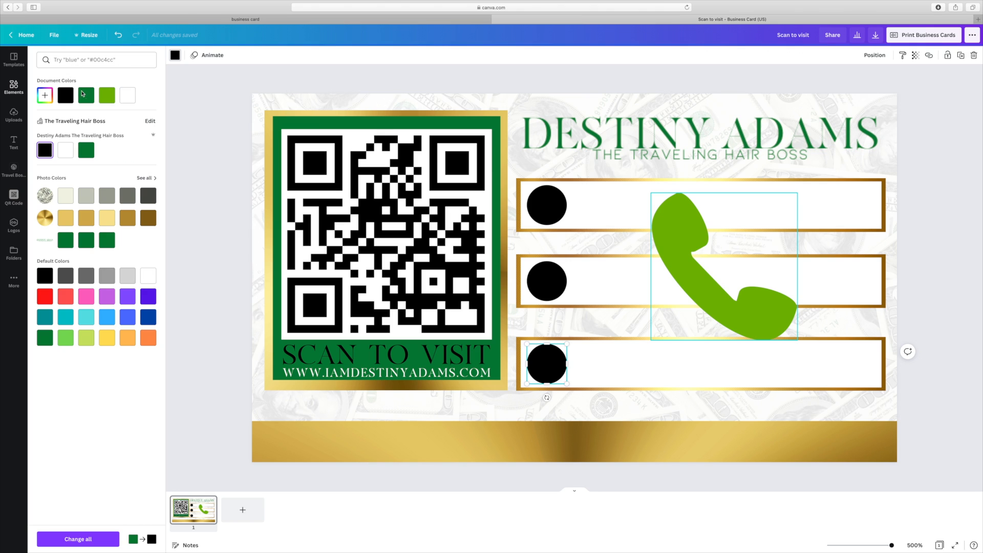
{"action": "left_click", "coordinate": [85, 97]}
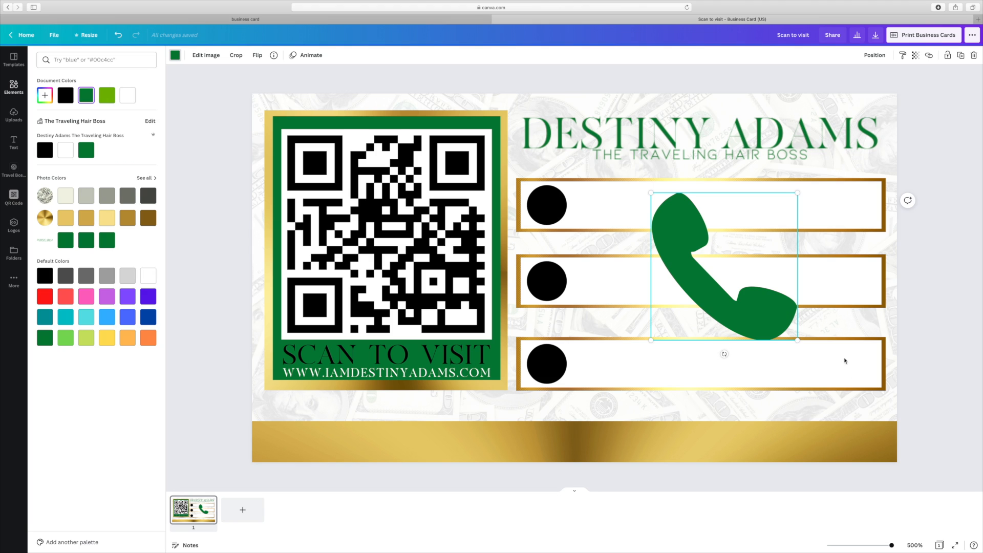
- Shrink the phone icon into the top circle, try a 'mail' search, then return to element search
{"action": "left_click_drag", "start_coordinate": [798, 339], "coordinate": [680, 222]}
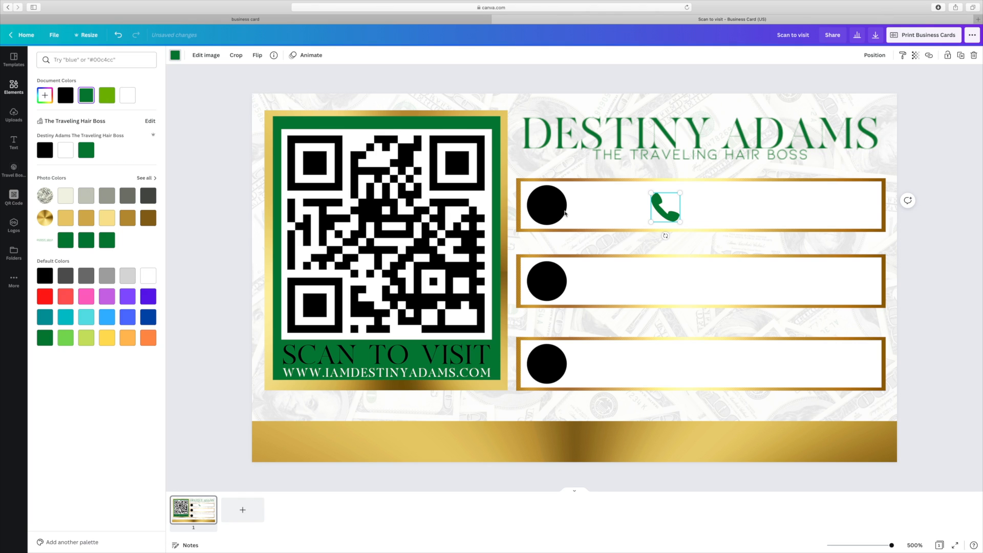
{"action": "left_click_drag", "start_coordinate": [665, 207], "coordinate": [553, 209]}
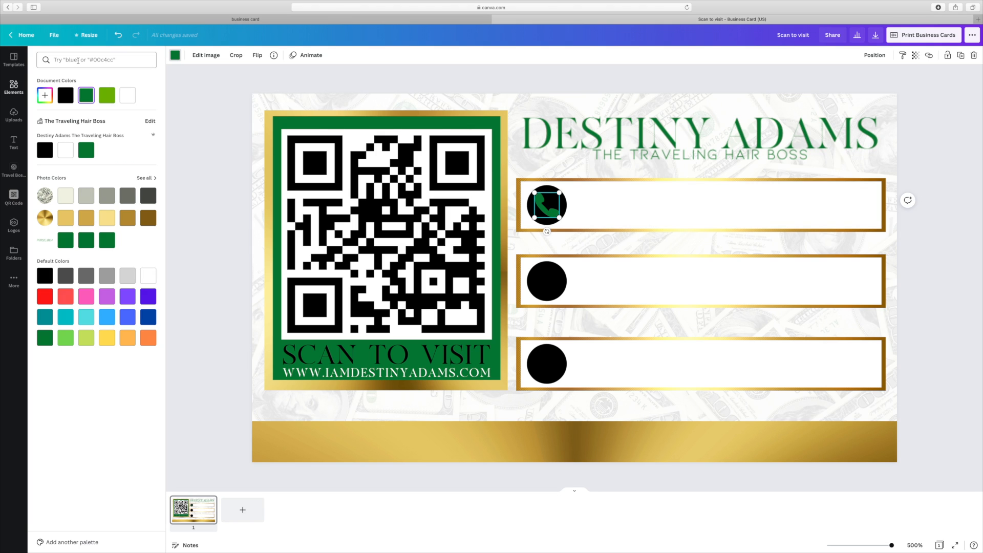
{"action": "left_click", "coordinate": [78, 59]}
{"action": "type", "text": "mail"}
{"action": "key", "text": "Return"}
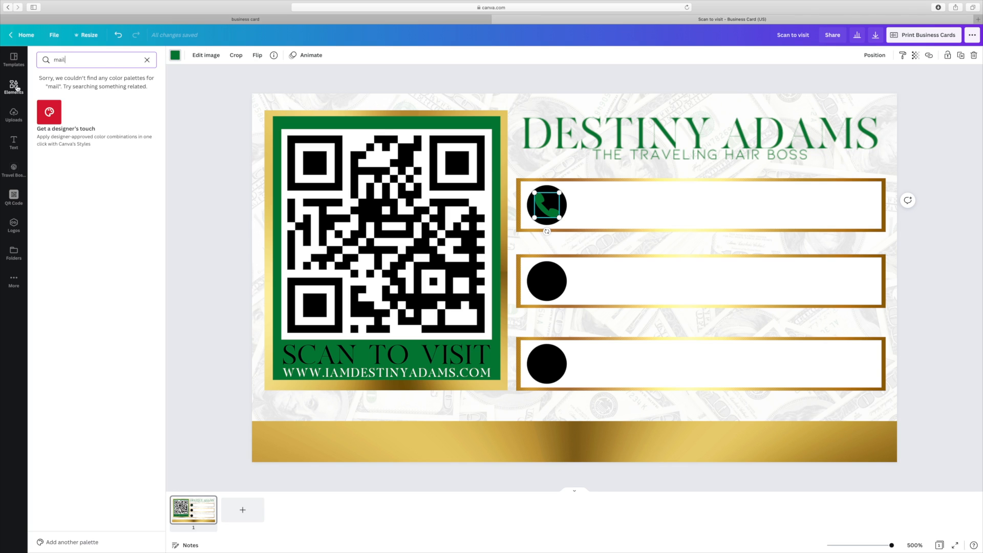
{"action": "key", "text": "Return"}
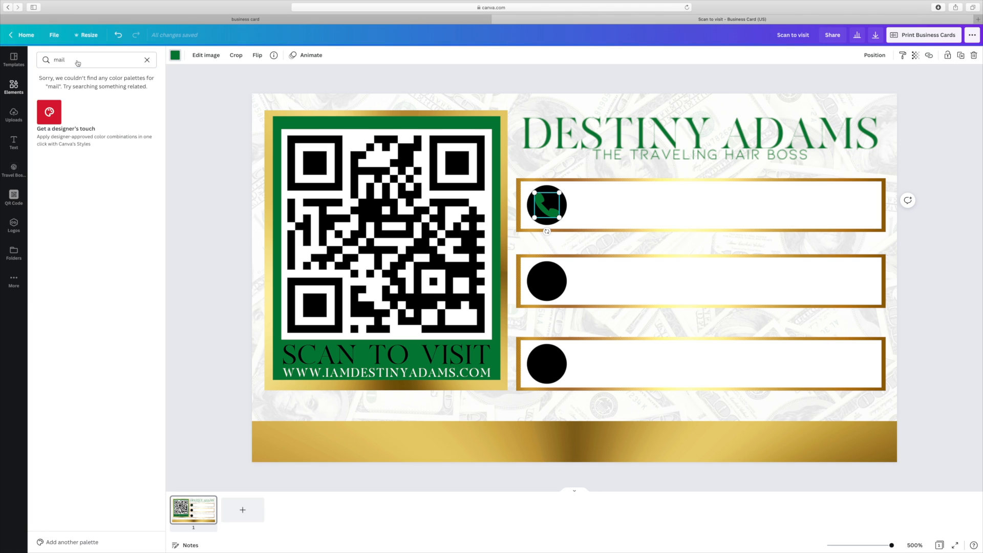
{"action": "left_click", "coordinate": [77, 61]}
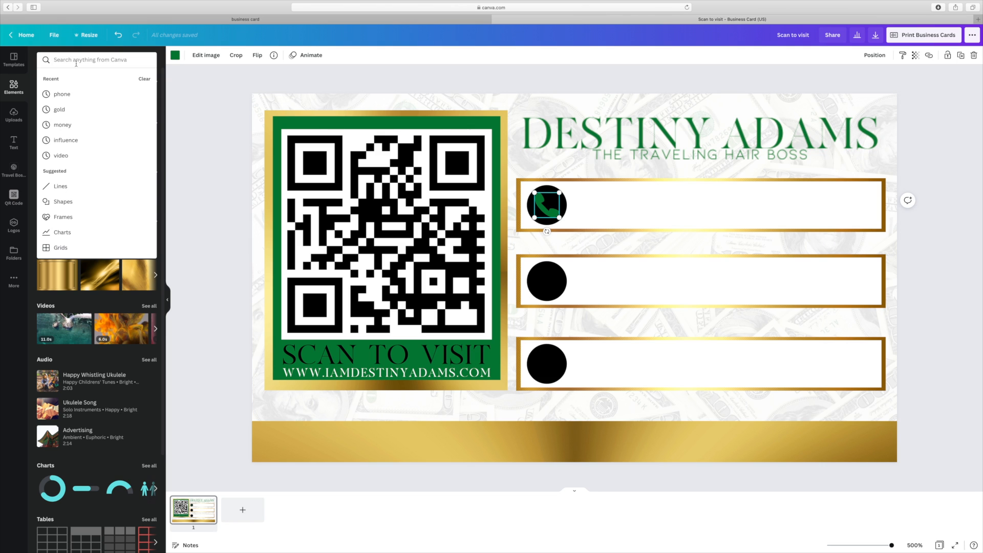
- Search elements for 'email', trial-add and resize a blue envelope, then delete it
{"action": "left_click", "coordinate": [75, 60]}
{"action": "type", "text": "email"}
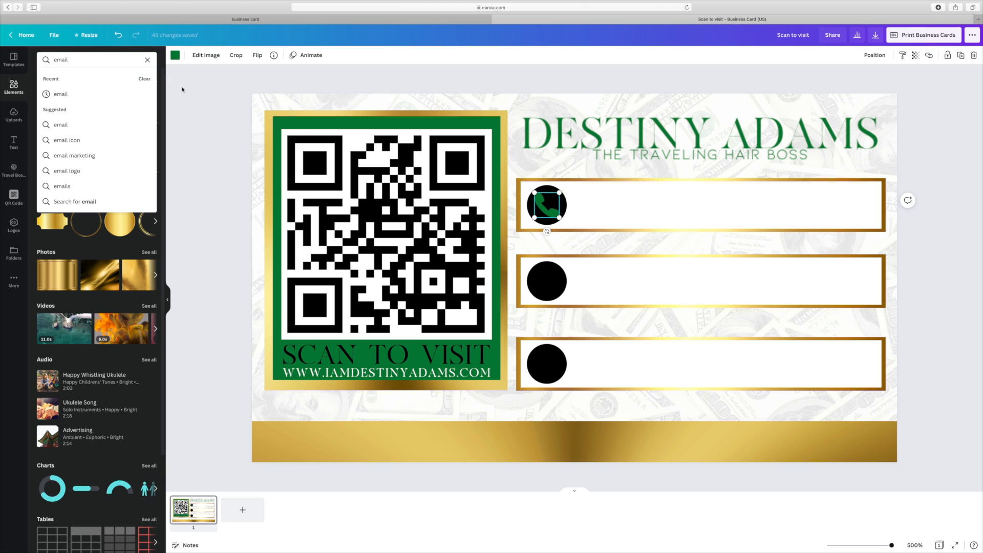
{"action": "left_click", "coordinate": [60, 93]}
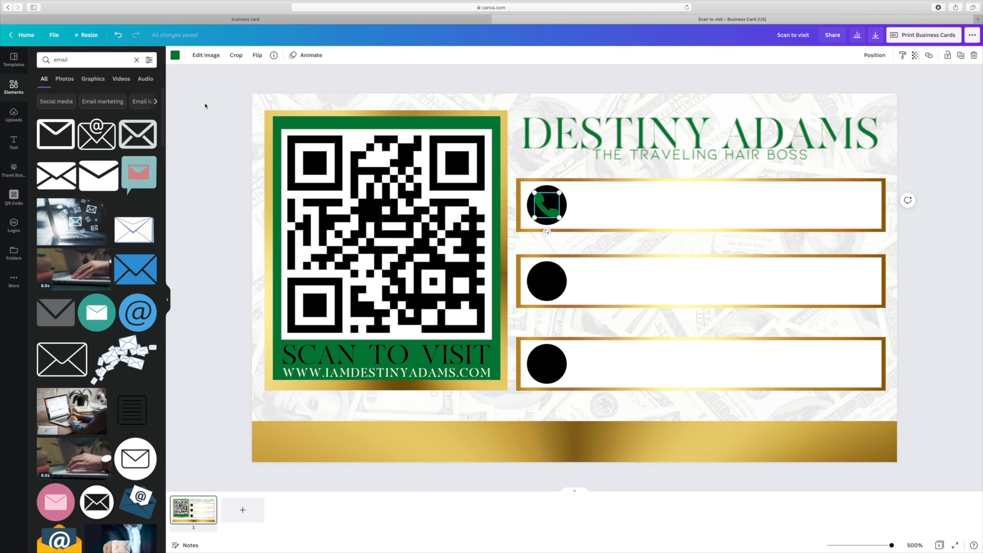
{"action": "left_click", "coordinate": [142, 278]}
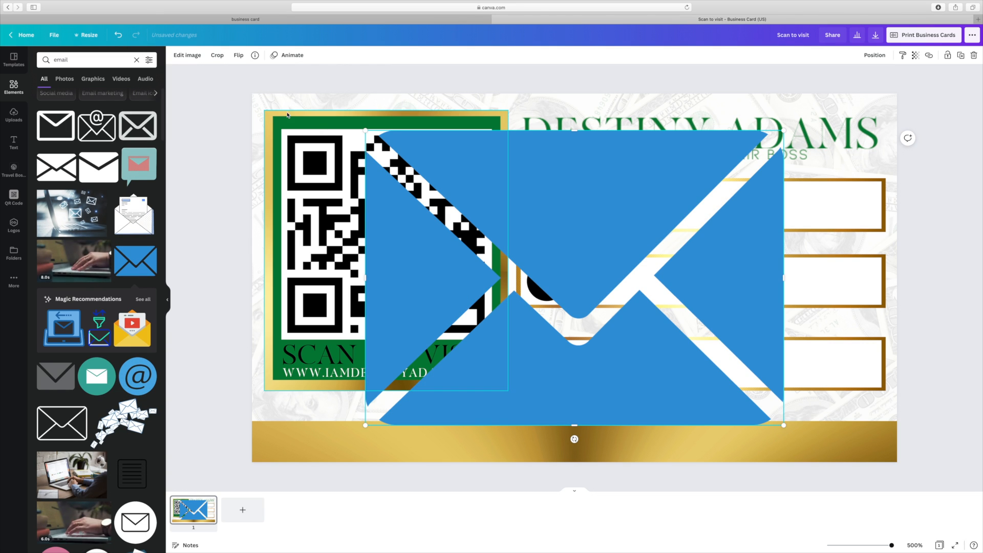
{"action": "left_click_drag", "start_coordinate": [784, 425], "coordinate": [504, 228]}
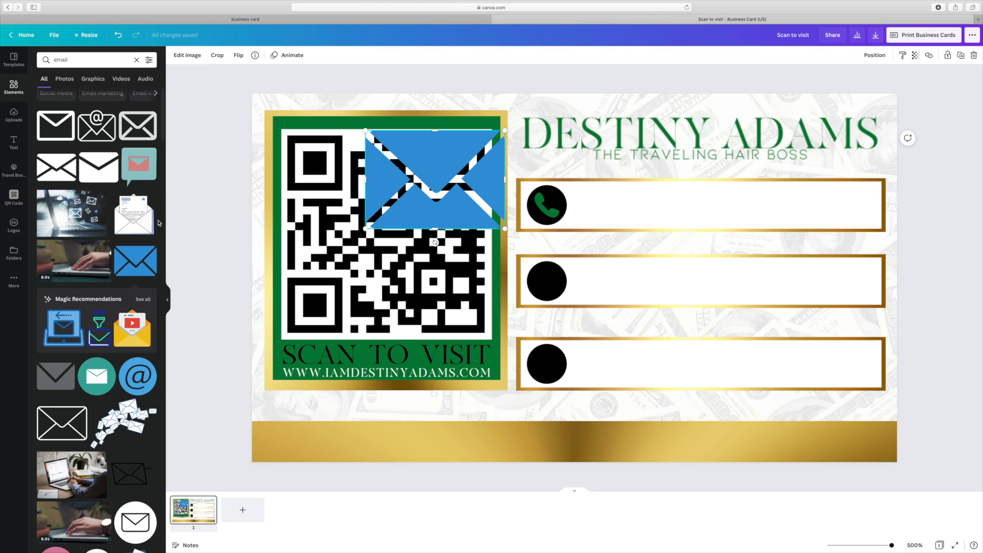
{"action": "key", "text": "BackSpace"}
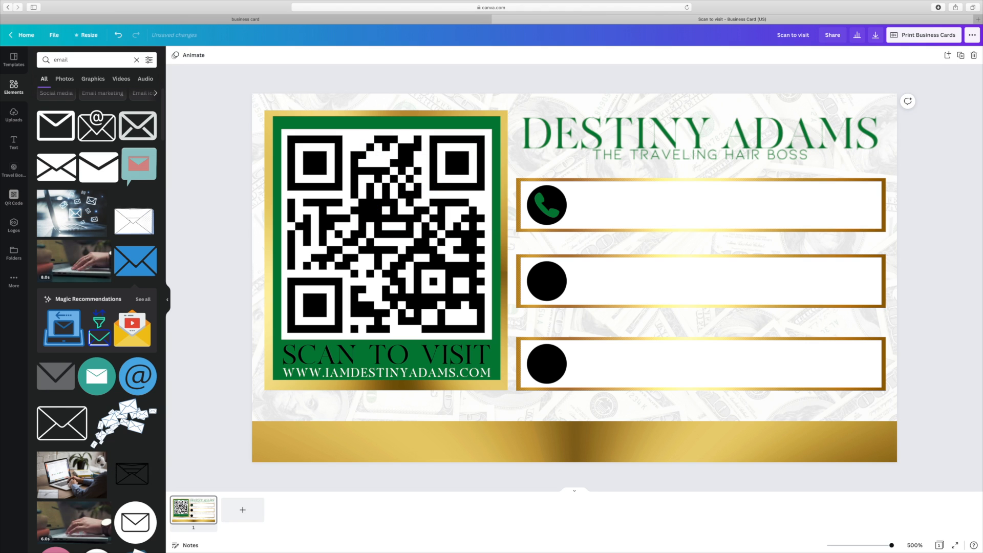
{"action": "scroll", "coordinate": [124, 324], "scroll_direction": "down", "scroll_amount": 5}
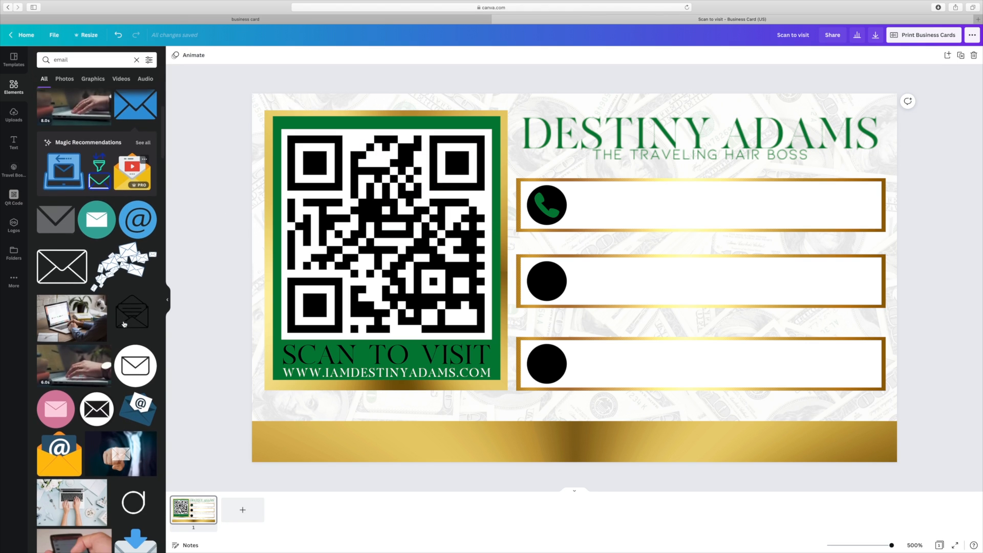
- Add the grey envelope, colour it dark green, shrink it onto the middle circle, and clear the search
{"action": "left_click", "coordinate": [55, 208]}
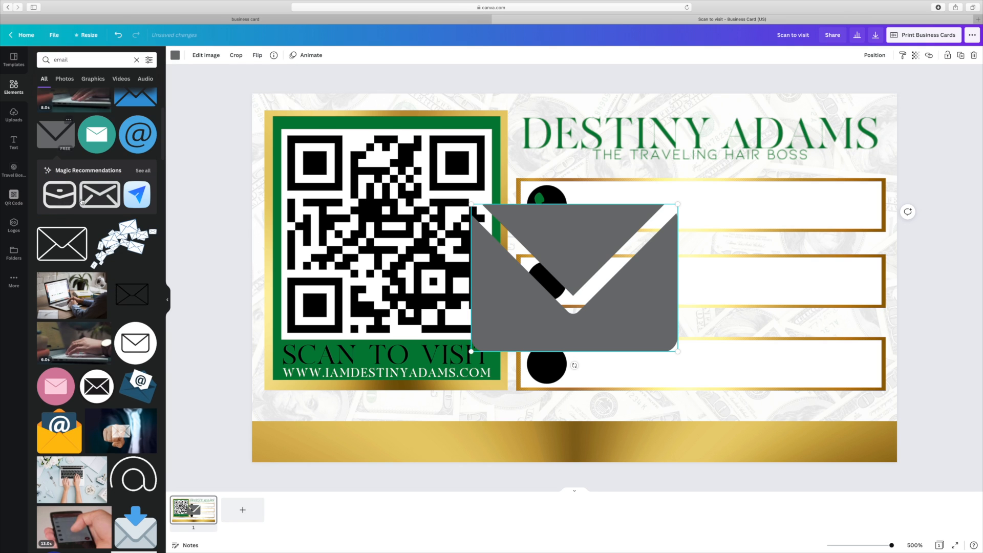
{"action": "left_click", "coordinate": [175, 56]}
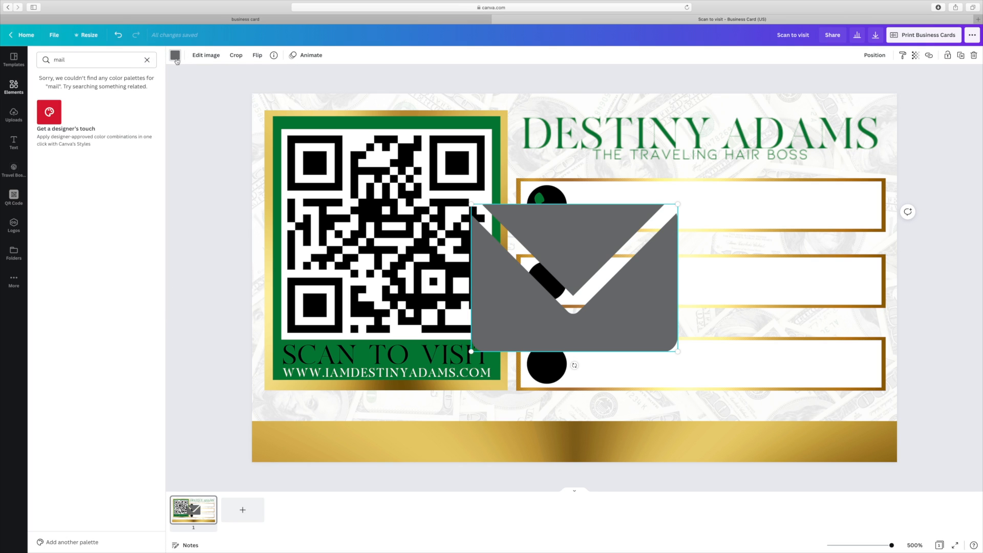
{"action": "left_click", "coordinate": [175, 59]}
{"action": "left_click", "coordinate": [176, 58]}
{"action": "left_click", "coordinate": [147, 60]}
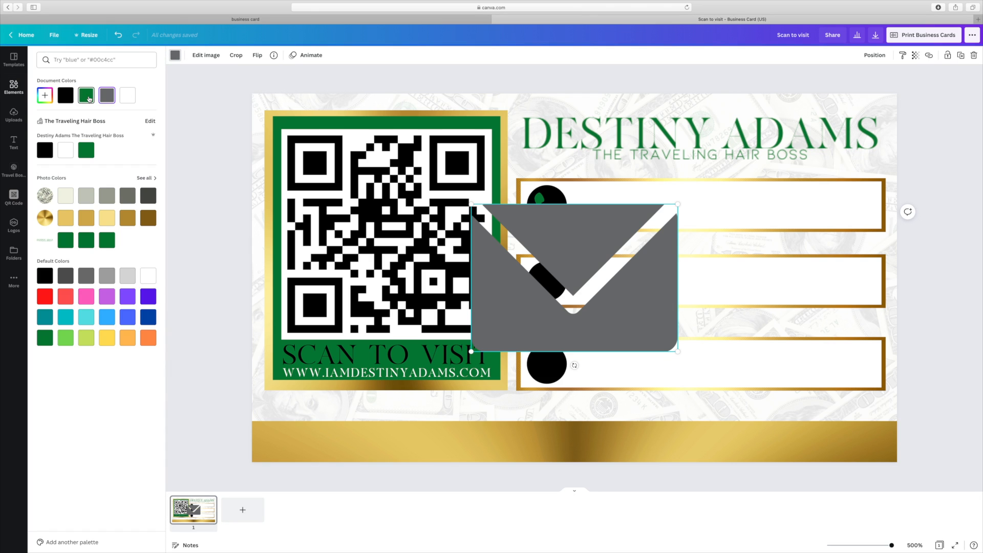
{"action": "left_click", "coordinate": [87, 97]}
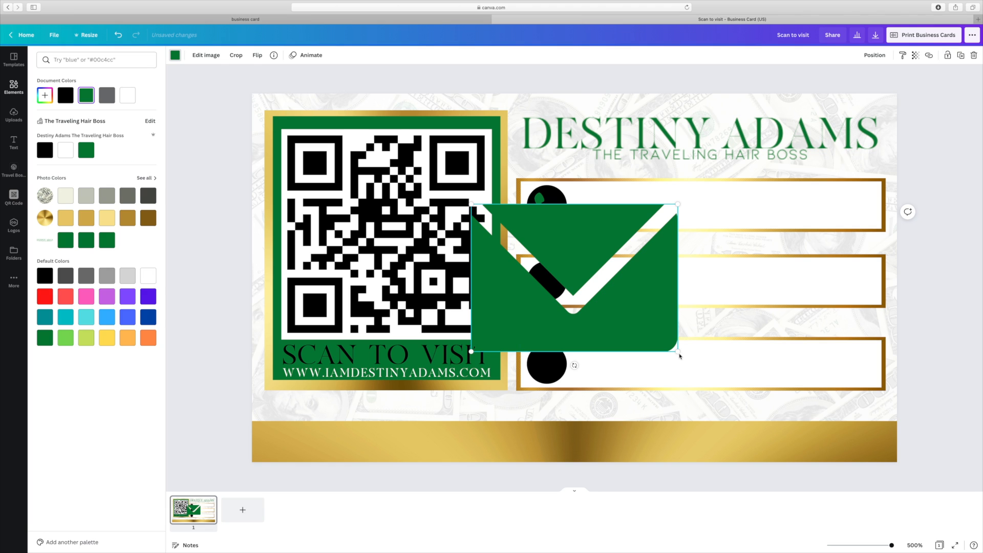
{"action": "left_click_drag", "start_coordinate": [677, 351], "coordinate": [552, 286]}
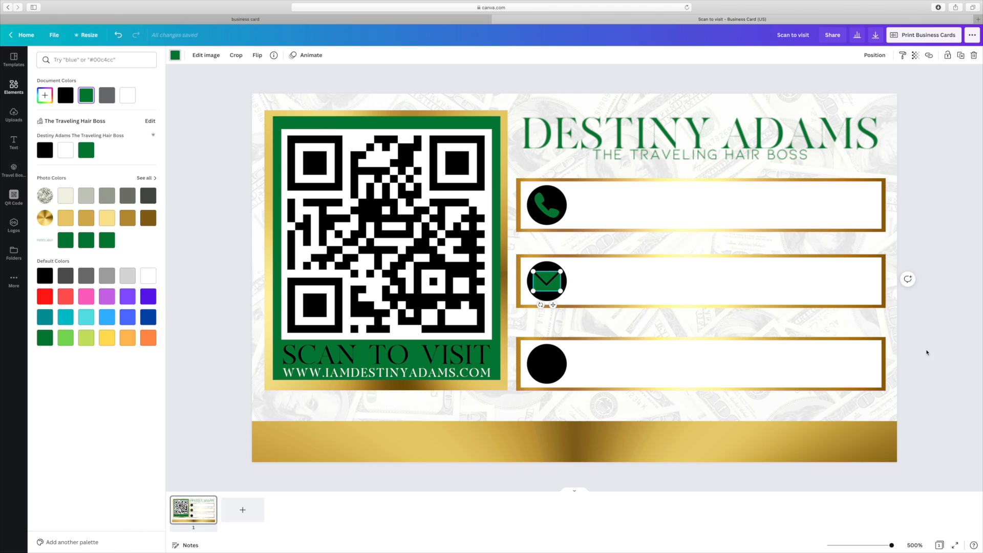
{"action": "left_click", "coordinate": [927, 353]}
{"action": "left_click", "coordinate": [927, 353]}
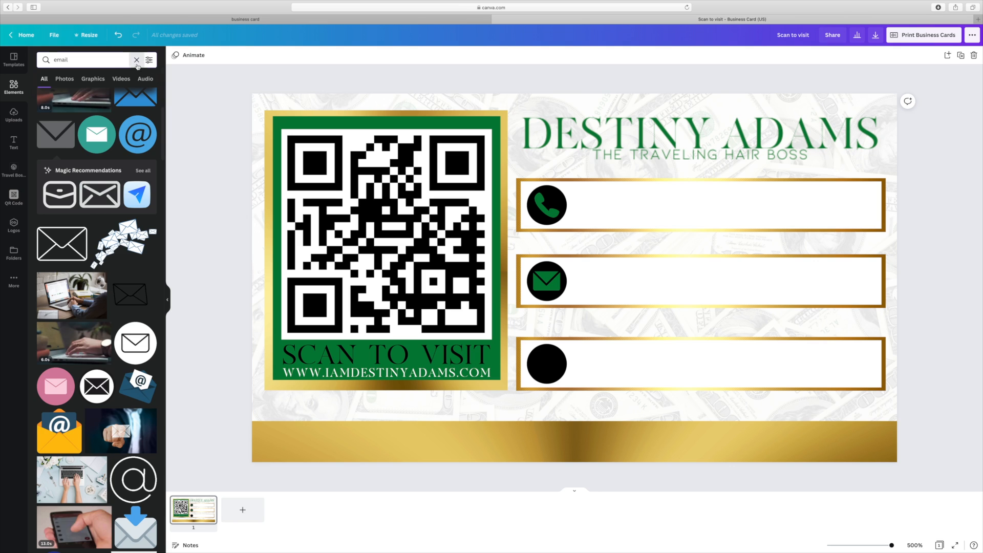
{"action": "left_click", "coordinate": [137, 60]}
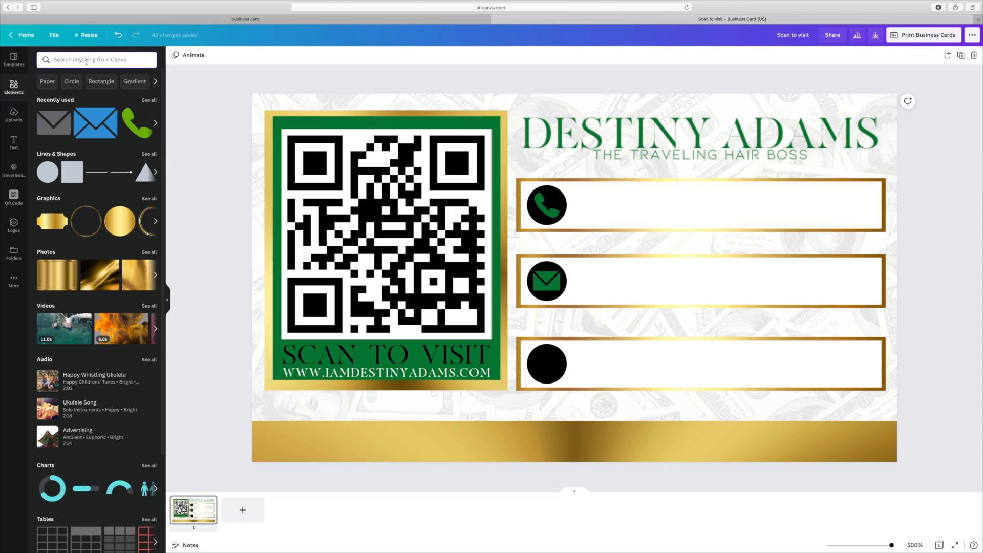
- Add the red YouTube play logo from a 'Youtube' search and colour it green
{"action": "type", "text": "Youtube"}
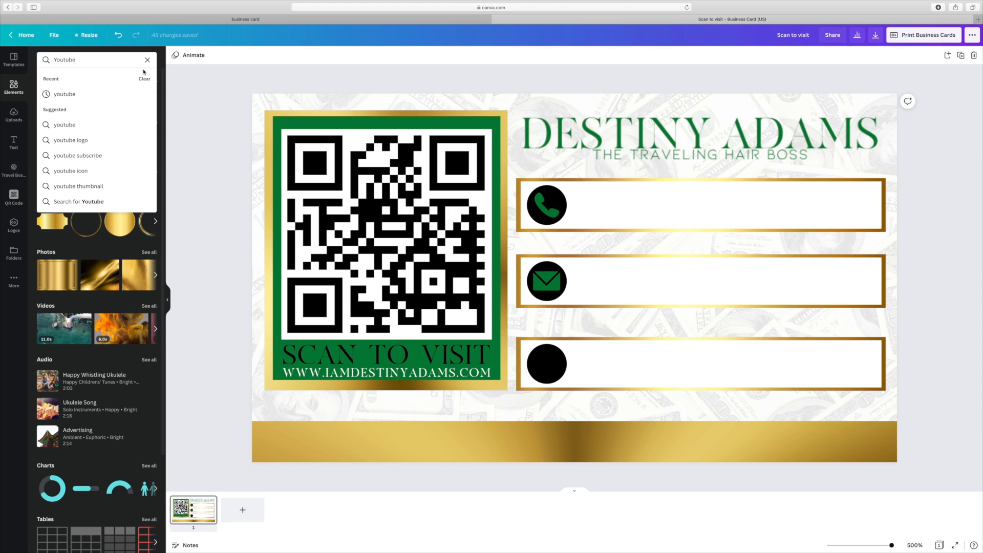
{"action": "left_click", "coordinate": [64, 94]}
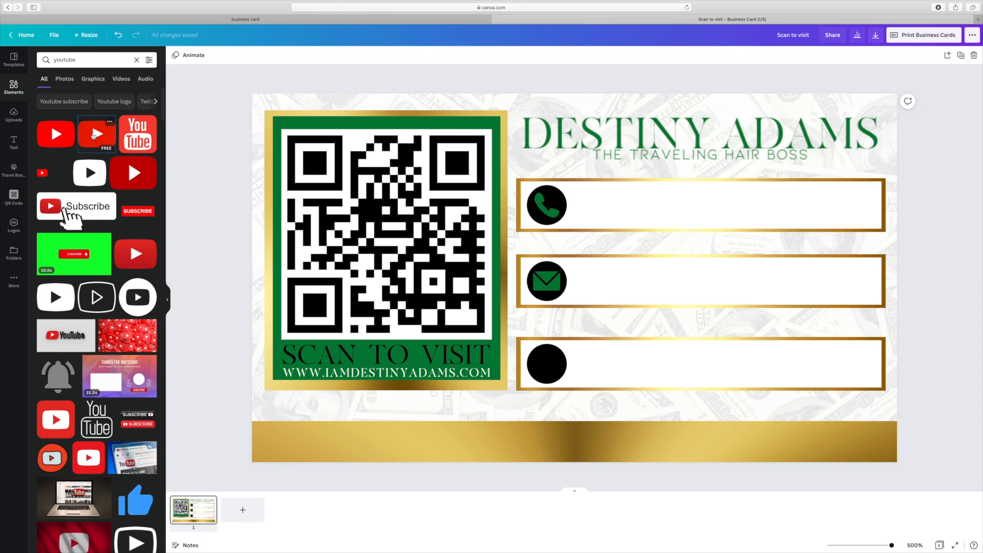
{"action": "left_click", "coordinate": [94, 135]}
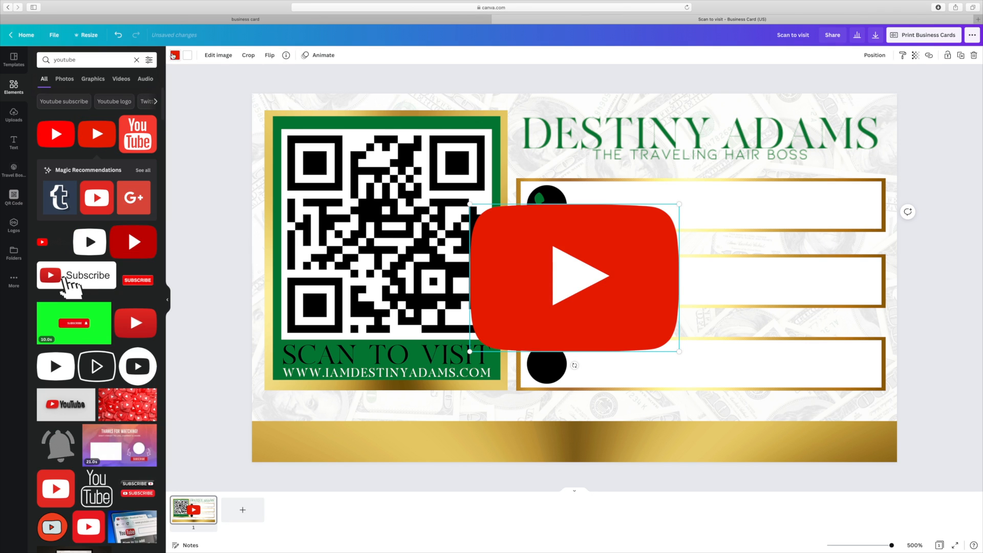
{"action": "left_click", "coordinate": [174, 55]}
{"action": "left_click", "coordinate": [86, 95]}
- Shrink the green YouTube logo onto the third circle and make its play triangle black
{"action": "left_click_drag", "start_coordinate": [654, 332], "coordinate": [551, 369]}
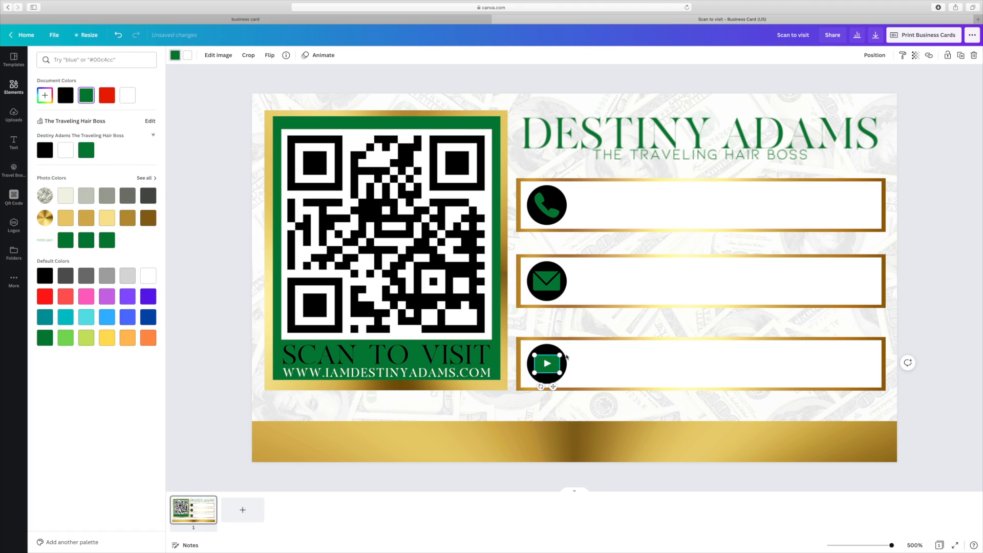
{"action": "left_click_drag", "start_coordinate": [555, 364], "coordinate": [555, 364]}
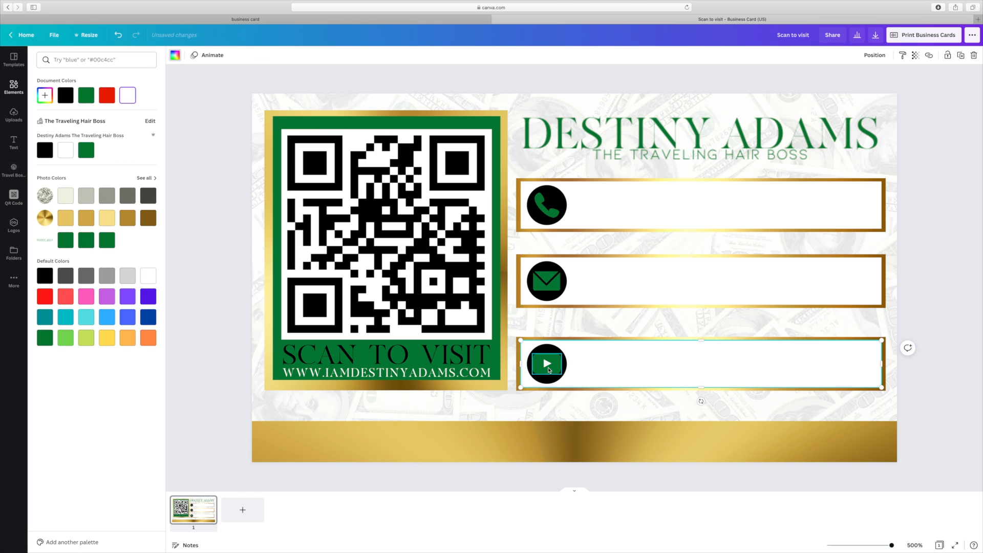
{"action": "left_click", "coordinate": [188, 55]}
{"action": "left_click", "coordinate": [65, 96]}
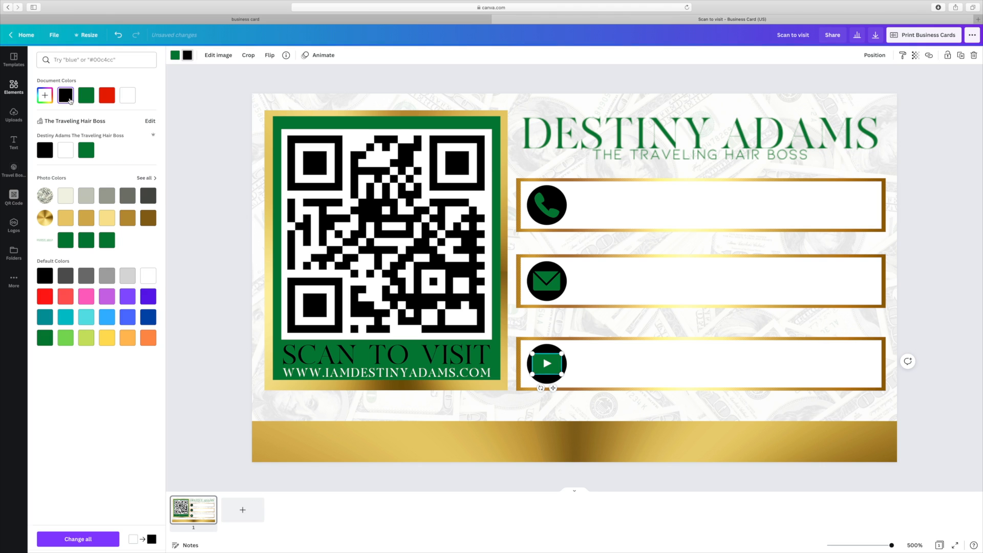
{"action": "left_click", "coordinate": [968, 237]}
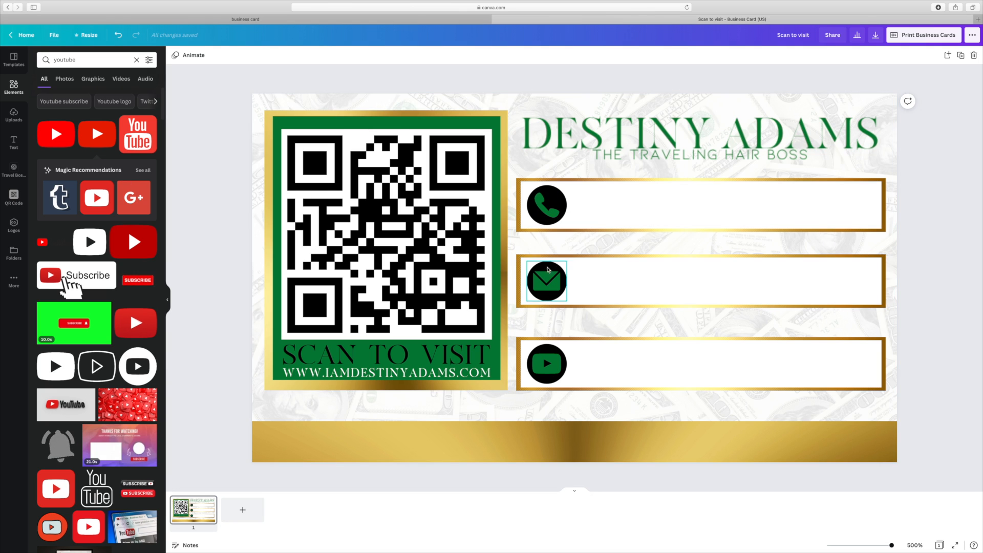
- Delete the phone icon, move the envelope to the top circle, adjust the YouTube icon, and search 'website'
{"action": "left_click", "coordinate": [546, 215]}
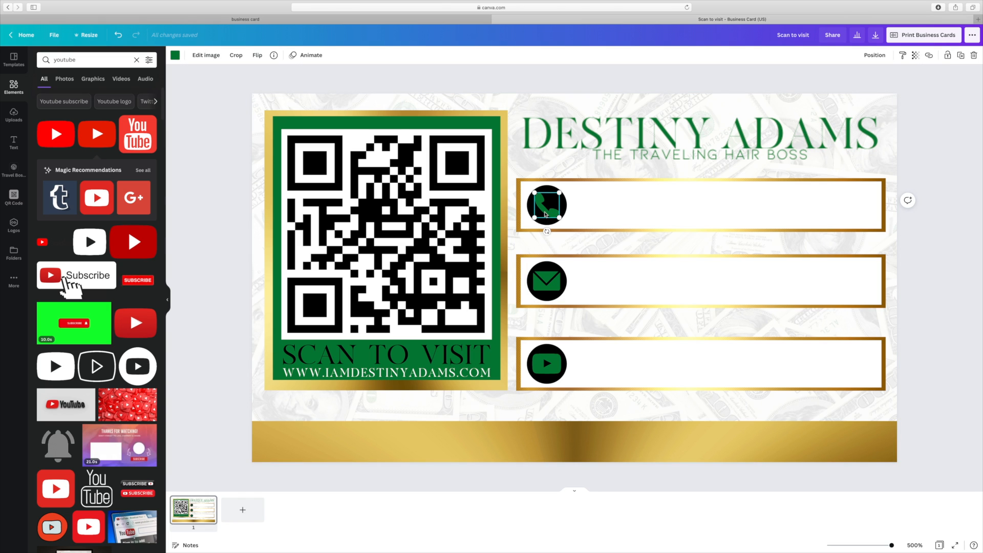
{"action": "key", "text": "Delete"}
{"action": "left_click", "coordinate": [547, 281]}
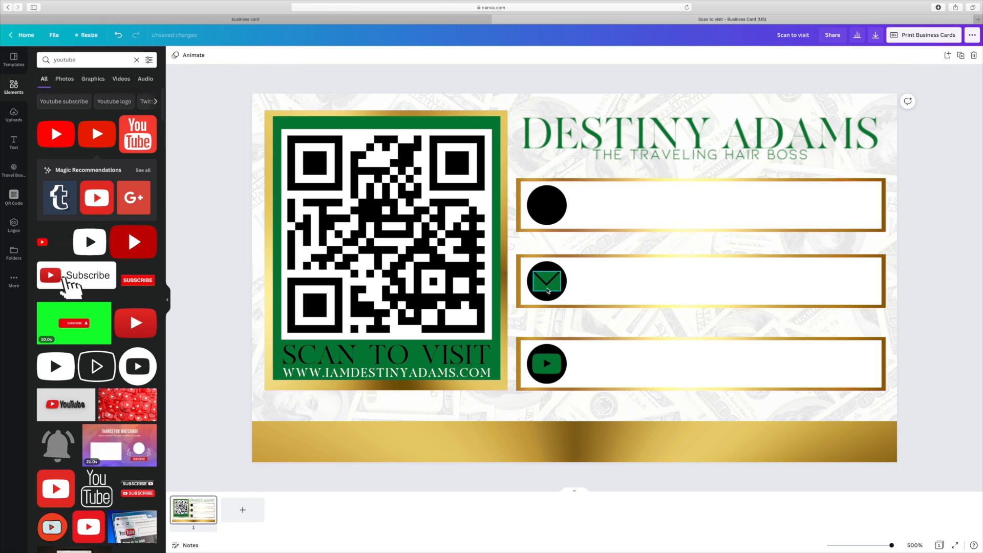
{"action": "left_click_drag", "start_coordinate": [546, 281], "coordinate": [546, 213]}
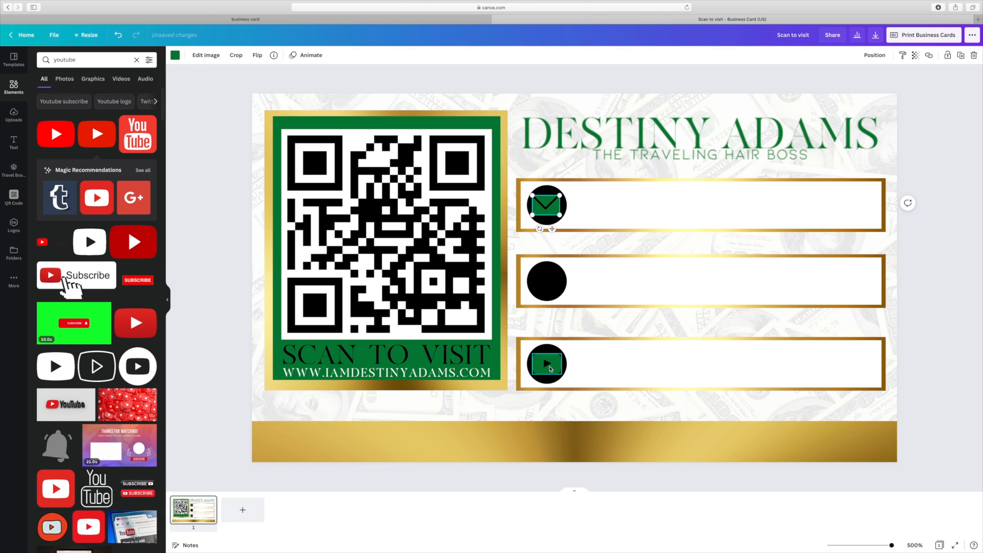
{"action": "left_click", "coordinate": [549, 361]}
{"action": "mouse_move", "coordinate": [548, 361]}
{"action": "left_mouse_down"}
{"action": "mouse_move", "coordinate": [548, 282]}
{"action": "mouse_move", "coordinate": [549, 368]}
{"action": "left_mouse_up"}
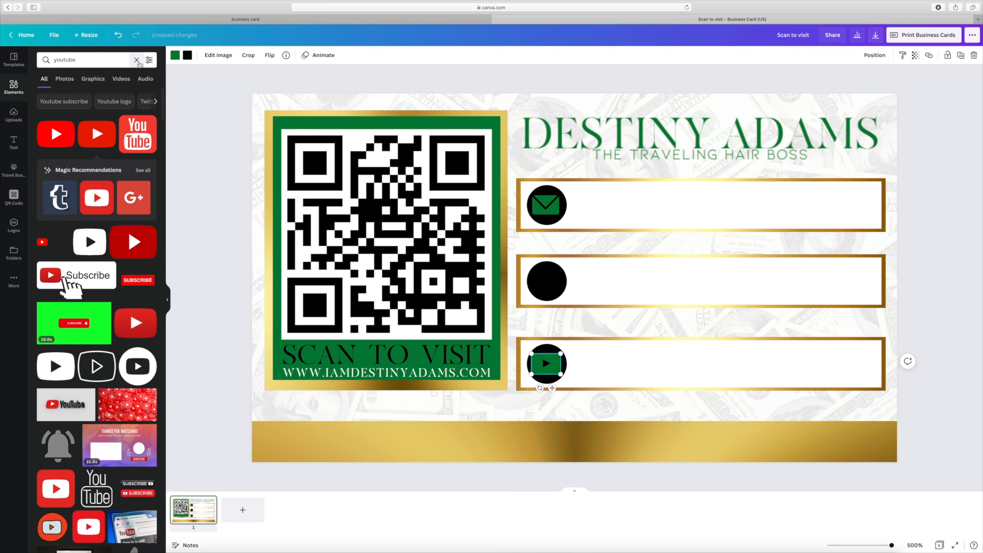
{"action": "left_click", "coordinate": [137, 59]}
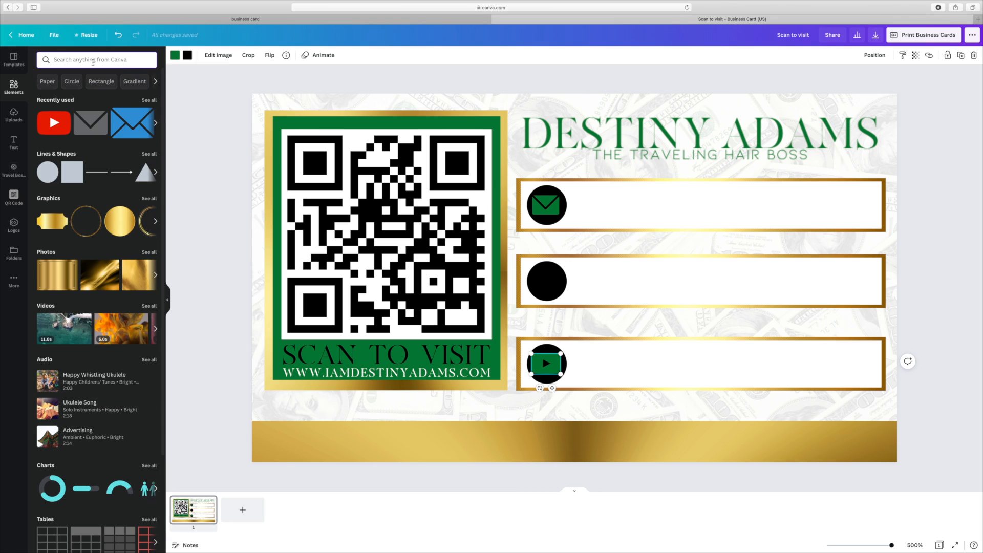
{"action": "type", "text": "website"}
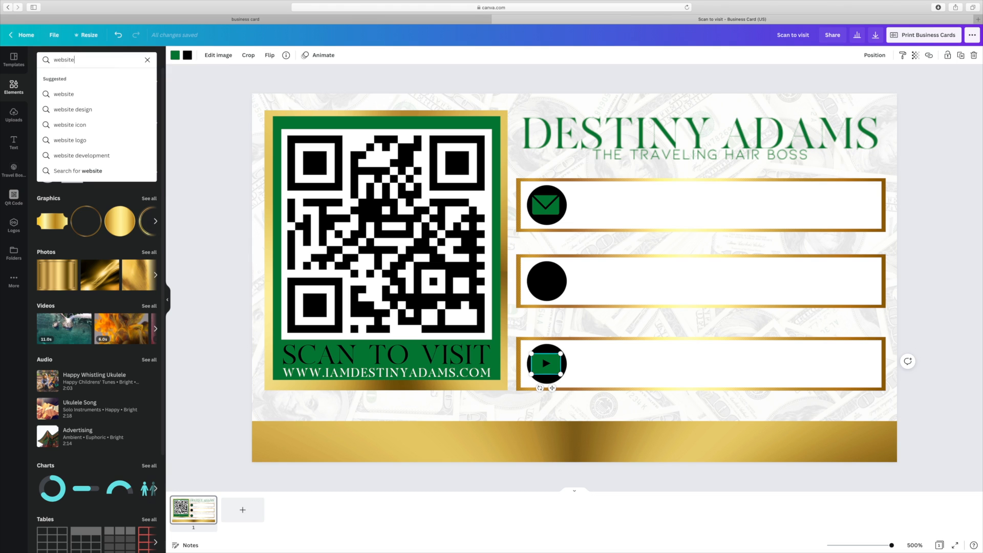
- Search Elements for 'website' and add the black-and-white www globe graphic to the card
{"action": "key", "text": "Return"}
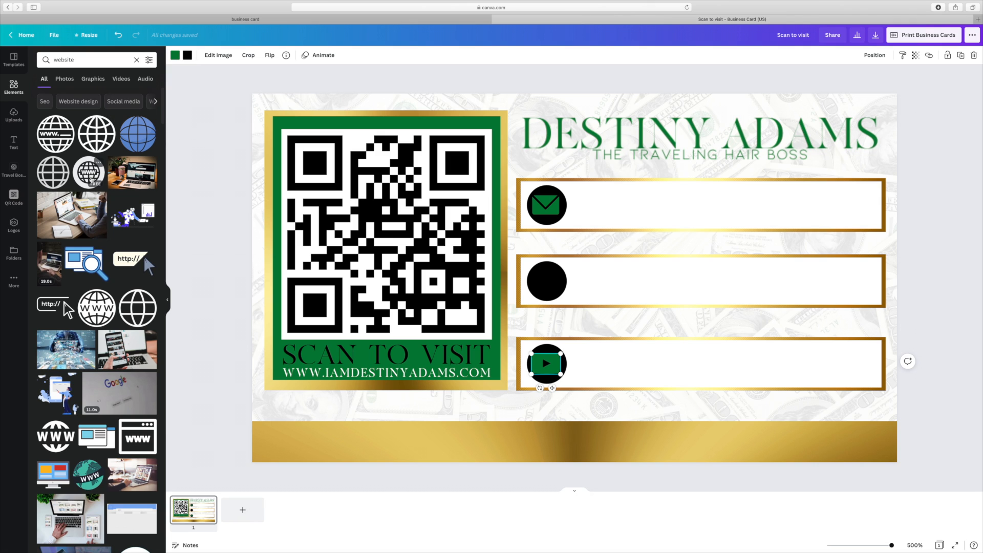
{"action": "scroll", "coordinate": [102, 280], "scroll_direction": "down", "scroll_amount": 1}
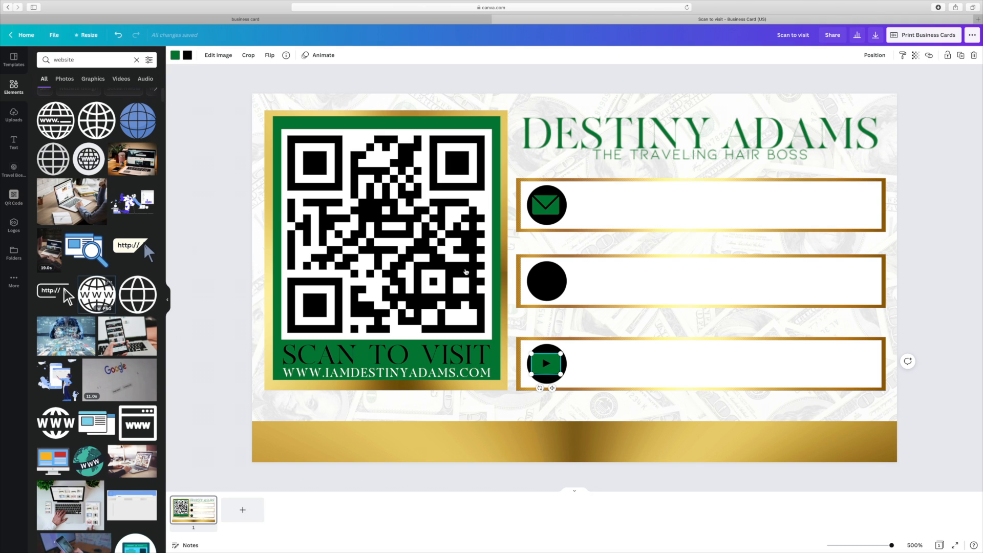
{"action": "left_click", "coordinate": [97, 295]}
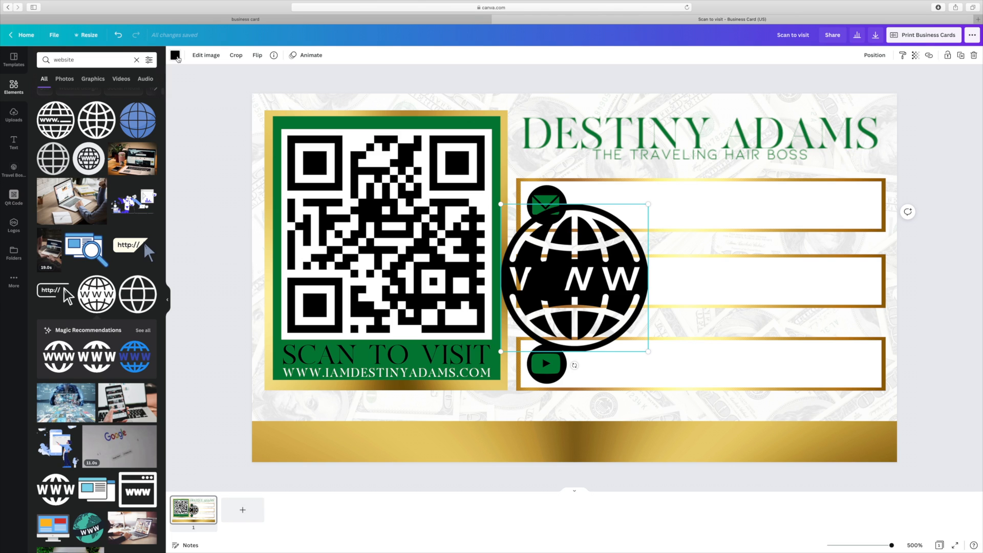
- Recolour the www globe to the card's dark green and shrink it to about 0.2 × 0.2
{"action": "left_click", "coordinate": [177, 58]}
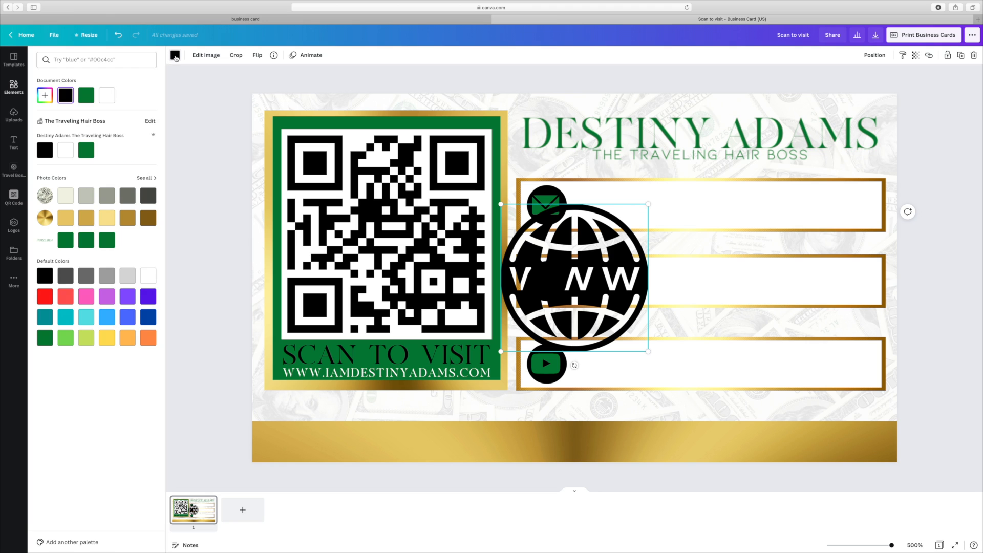
{"action": "left_click", "coordinate": [175, 58]}
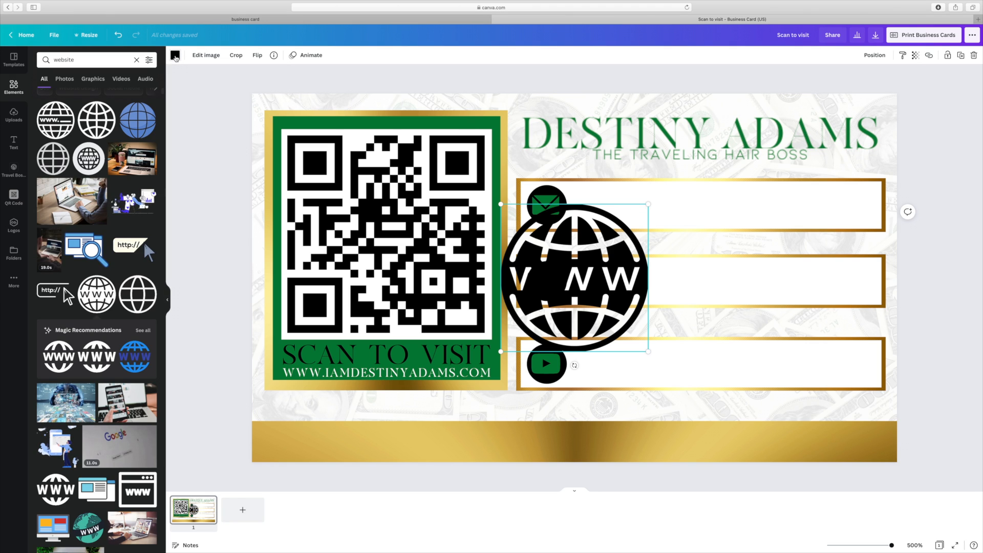
{"action": "left_click", "coordinate": [175, 58]}
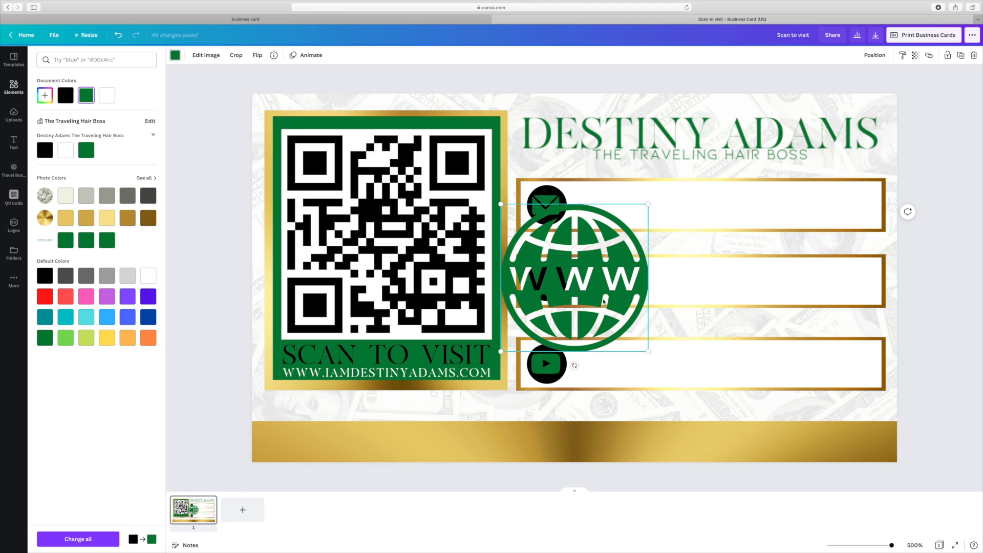
{"action": "left_click_drag", "start_coordinate": [648, 351], "coordinate": [530, 233]}
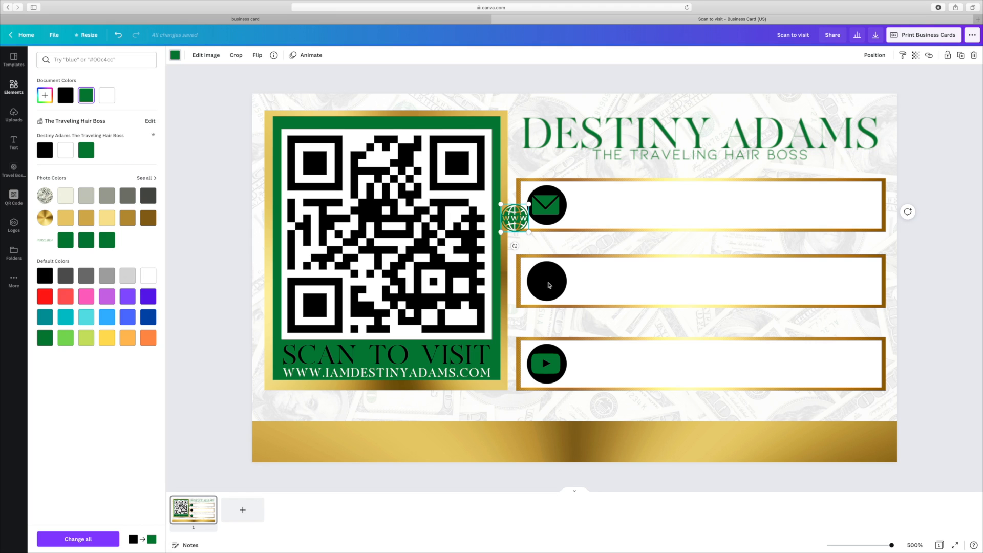
- Move the green globe into the middle black contact circle, enlarge it slightly and centre it
{"action": "left_click_drag", "start_coordinate": [517, 220], "coordinate": [548, 283]}
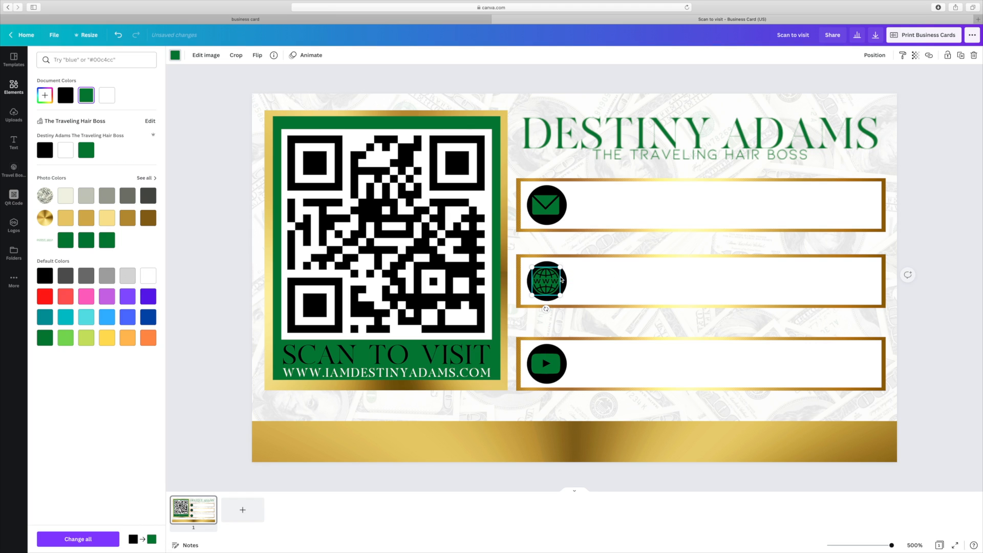
{"action": "left_click_drag", "start_coordinate": [529, 267], "coordinate": [546, 278]}
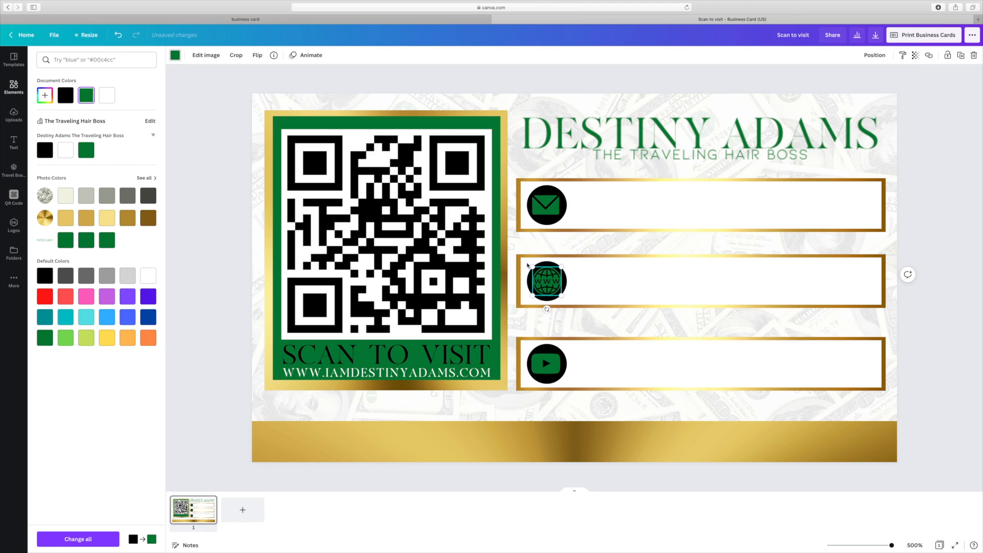
{"action": "left_click_drag", "start_coordinate": [528, 265], "coordinate": [523, 260]}
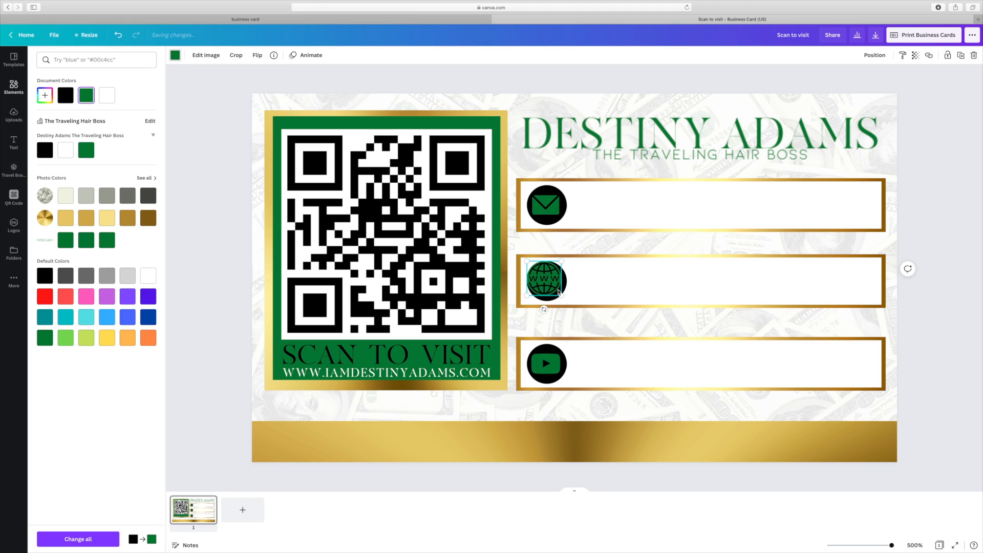
{"action": "left_click_drag", "start_coordinate": [553, 290], "coordinate": [549, 284]}
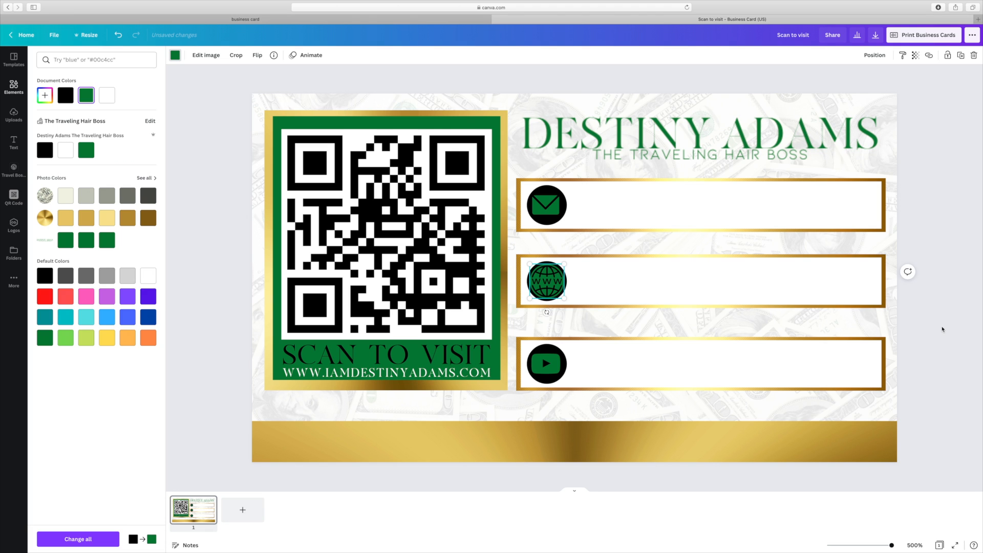
{"action": "left_click", "coordinate": [943, 330]}
{"action": "left_click", "coordinate": [942, 329]}
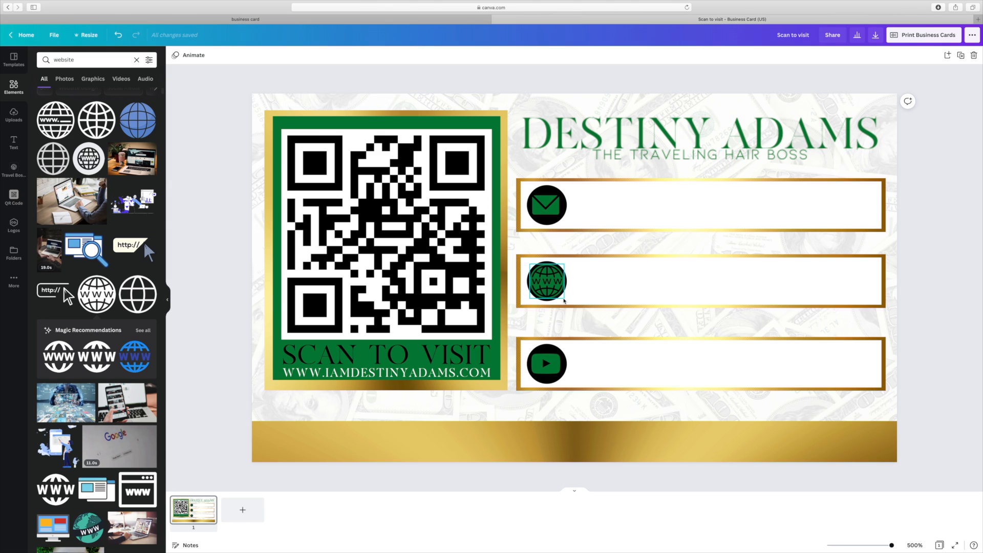
{"action": "left_click", "coordinate": [564, 300]}
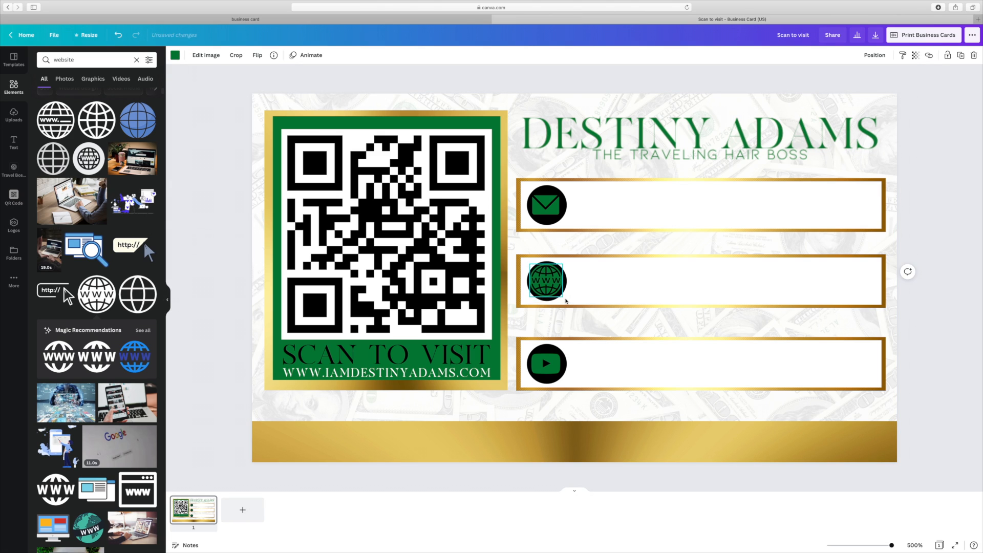
{"action": "left_click_drag", "start_coordinate": [545, 282], "coordinate": [547, 283]}
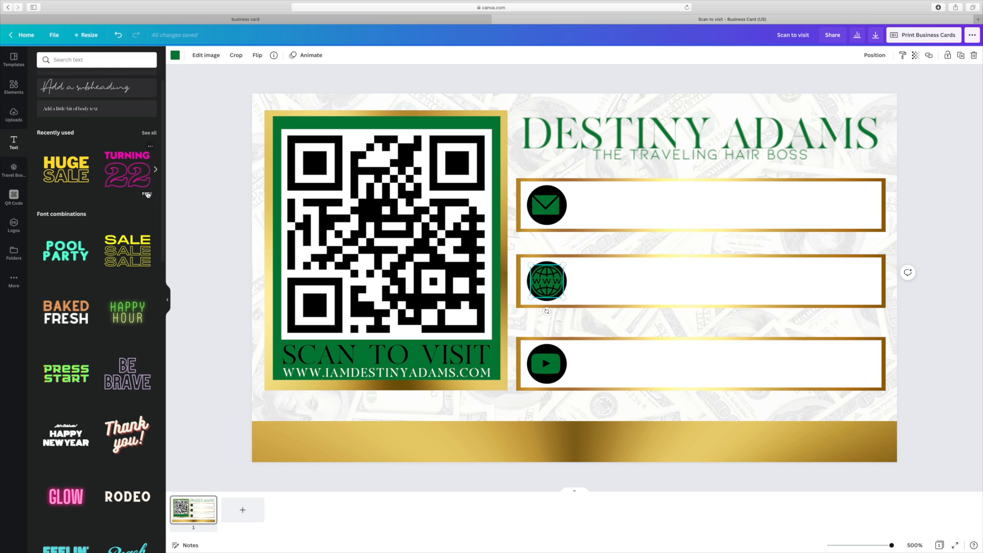
- Add a body text box containing the contact's e-mail address
{"action": "scroll", "coordinate": [148, 194], "scroll_direction": "down", "scroll_amount": 4}
{"action": "scroll", "coordinate": [92, 164], "scroll_direction": "up", "scroll_amount": 5}
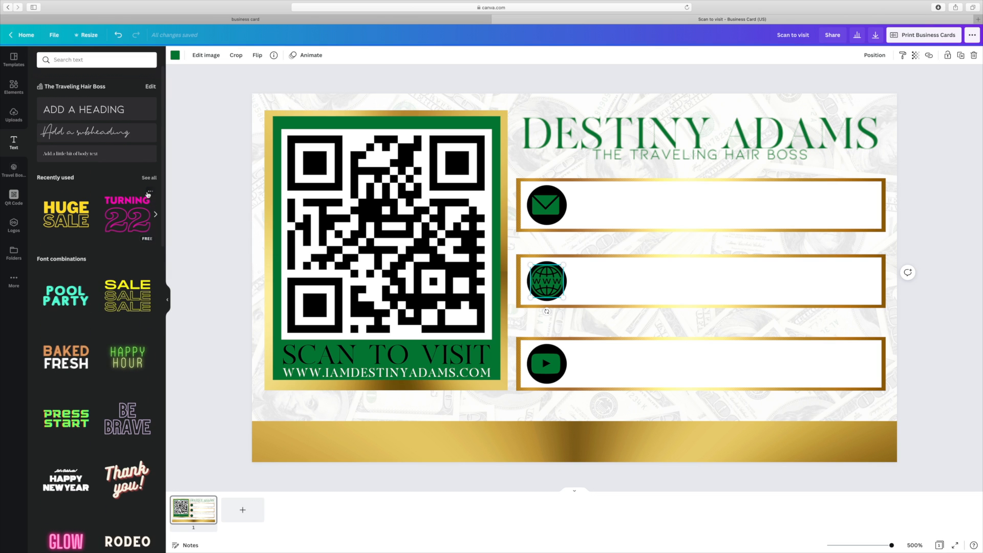
{"action": "left_click", "coordinate": [85, 150]}
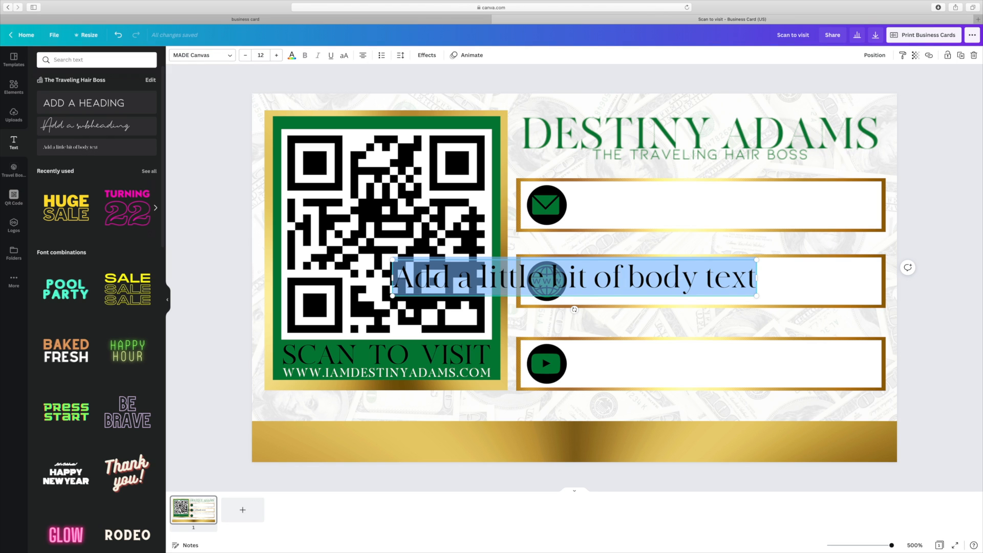
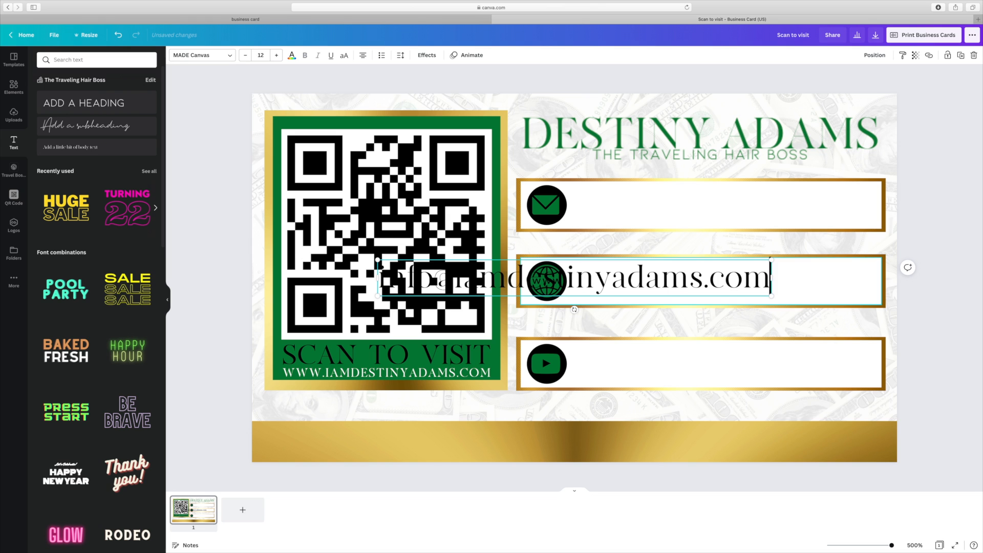
- Place the e-mail beside the envelope icon in the top bar, uppercase at size 7.4
{"action": "left_click_drag", "start_coordinate": [610, 298], "coordinate": [755, 231]}
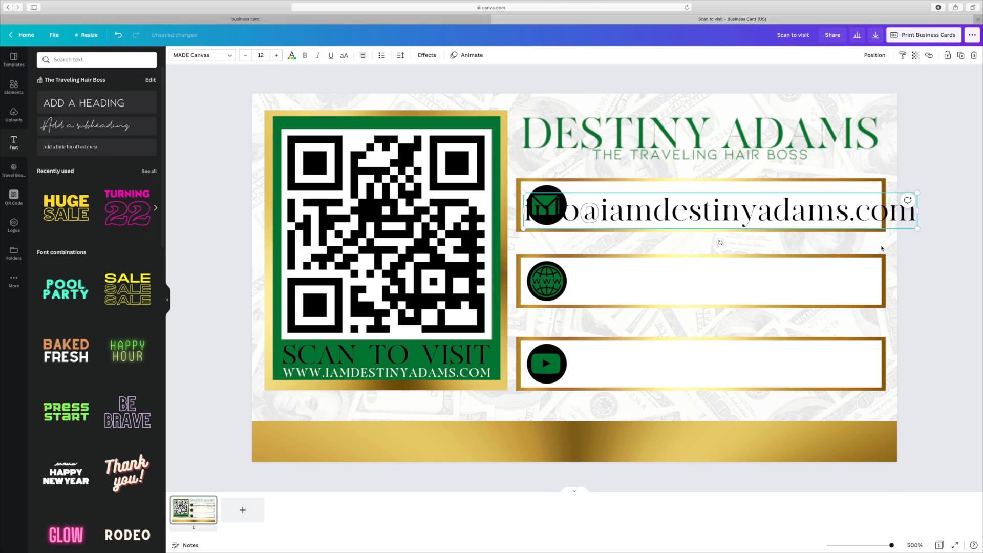
{"action": "left_click_drag", "start_coordinate": [917, 228], "coordinate": [840, 219]}
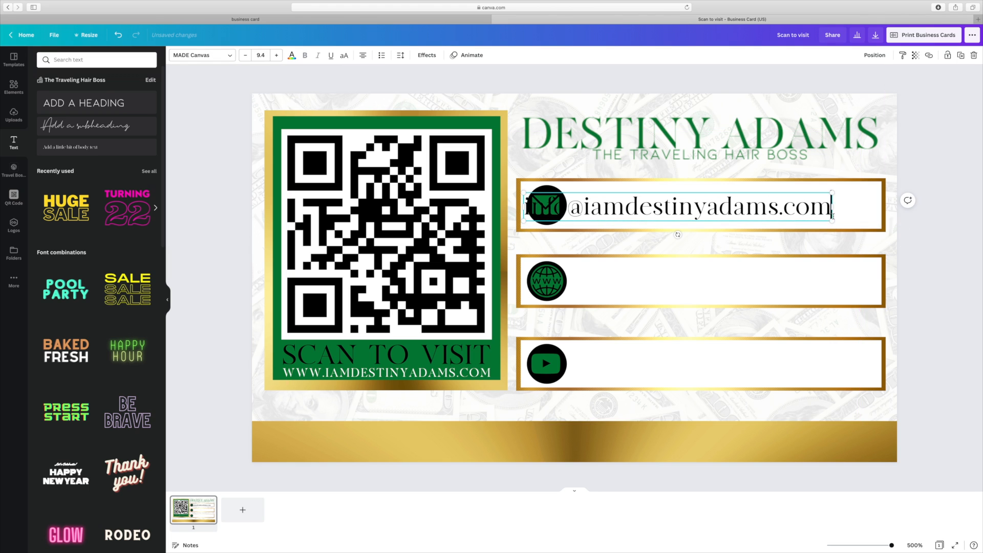
{"action": "left_click_drag", "start_coordinate": [783, 192], "coordinate": [799, 189]}
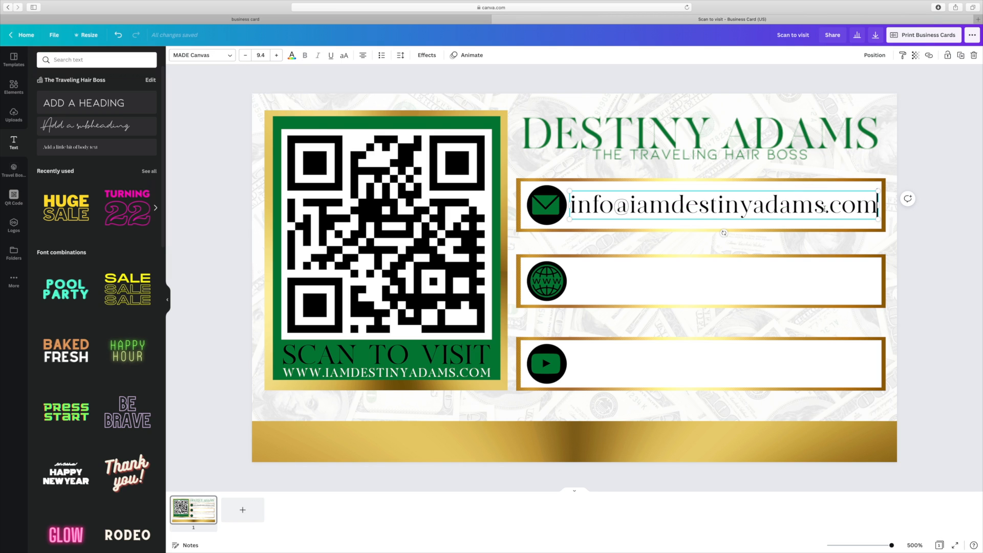
{"action": "left_click", "coordinate": [344, 55]}
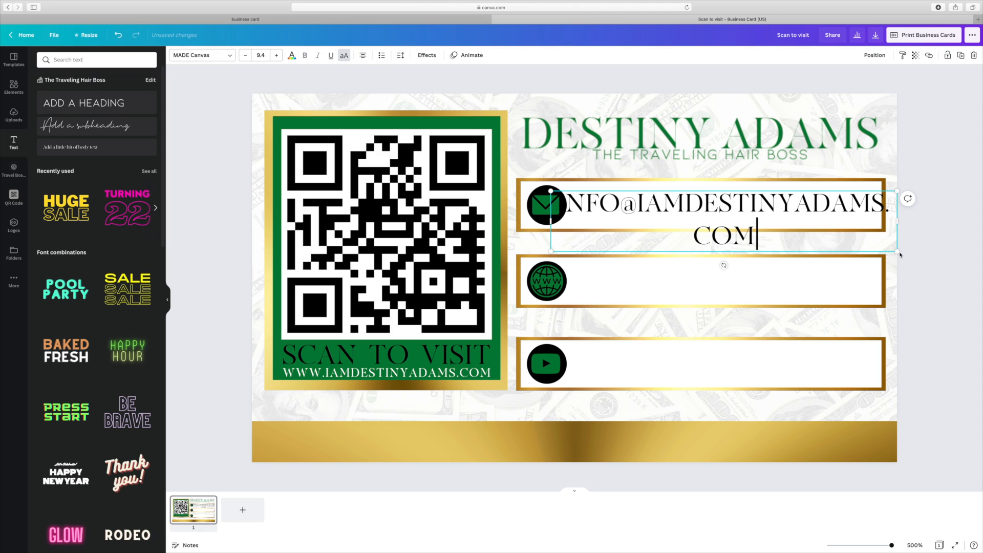
{"action": "left_click", "coordinate": [244, 56]}
{"action": "left_click", "coordinate": [244, 55]}
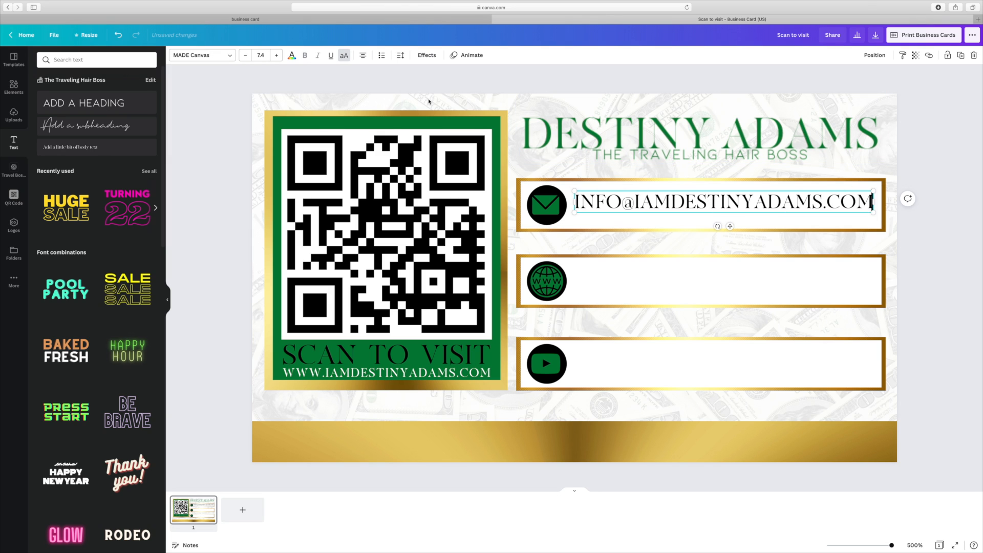
{"action": "left_click_drag", "start_coordinate": [736, 190], "coordinate": [735, 193]}
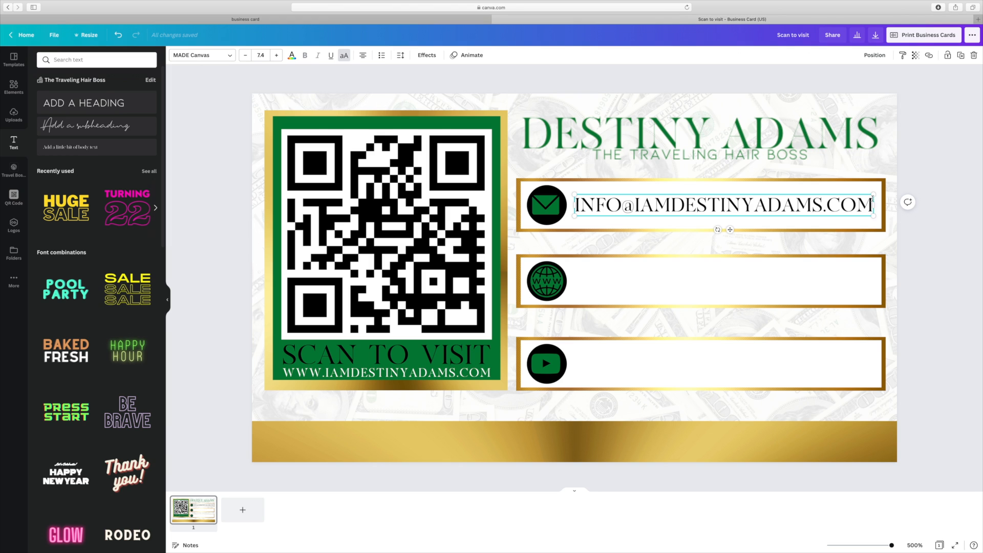
{"action": "left_click", "coordinate": [961, 56]}
{"action": "left_click", "coordinate": [674, 244]}
{"action": "key", "text": "BackSpace"}
{"action": "key", "text": "BackSpace"}
{"action": "key", "text": "BackSpace"}
{"action": "key", "text": "BackSpace"}
{"action": "key", "text": "BackSpace"}
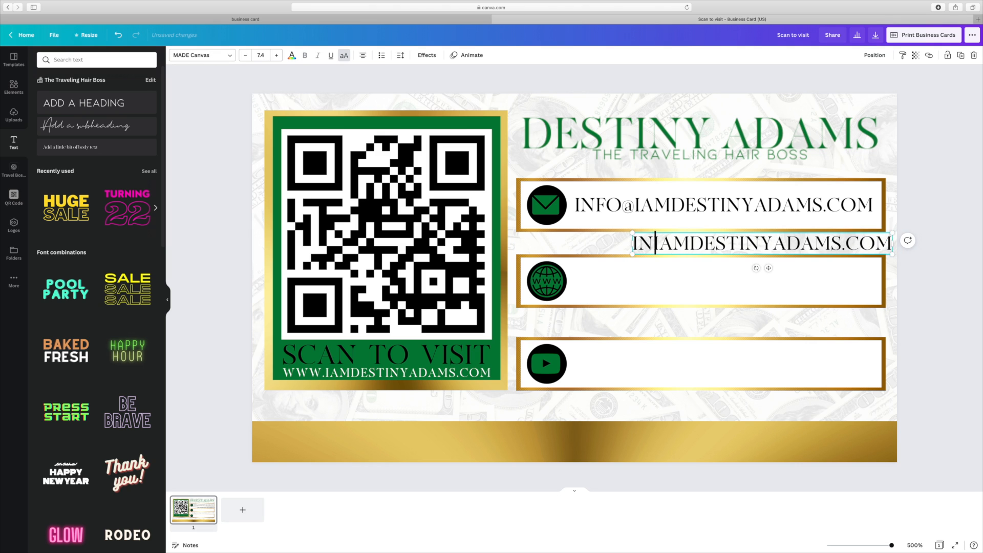
{"action": "type", "text": "WWW."}
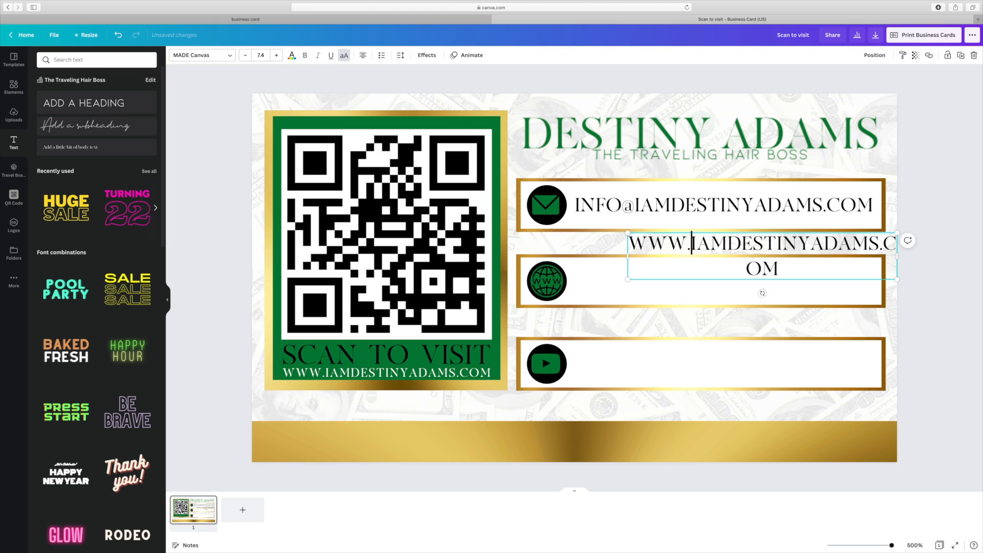
{"action": "left_click_drag", "start_coordinate": [897, 256], "coordinate": [944, 260]}
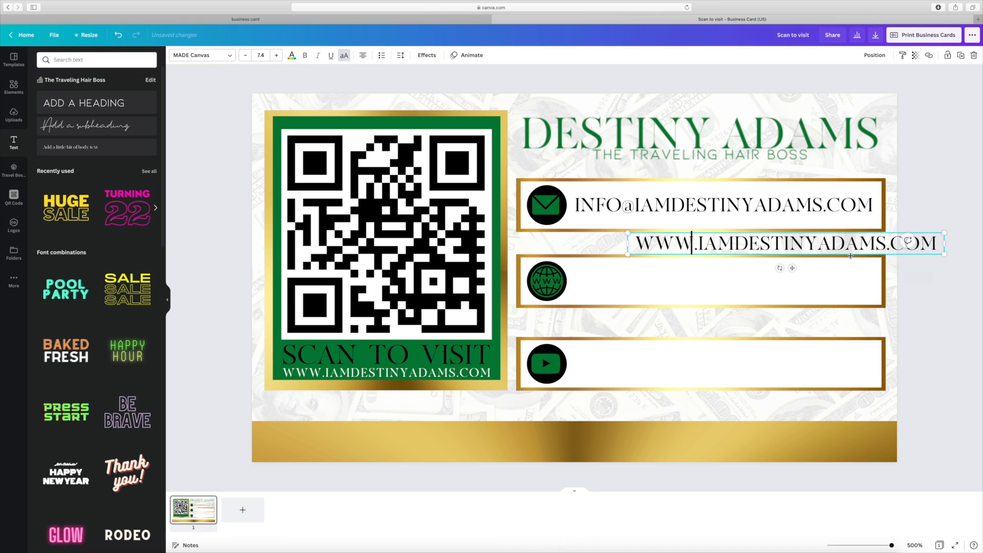
{"action": "left_click_drag", "start_coordinate": [817, 264], "coordinate": [759, 294]}
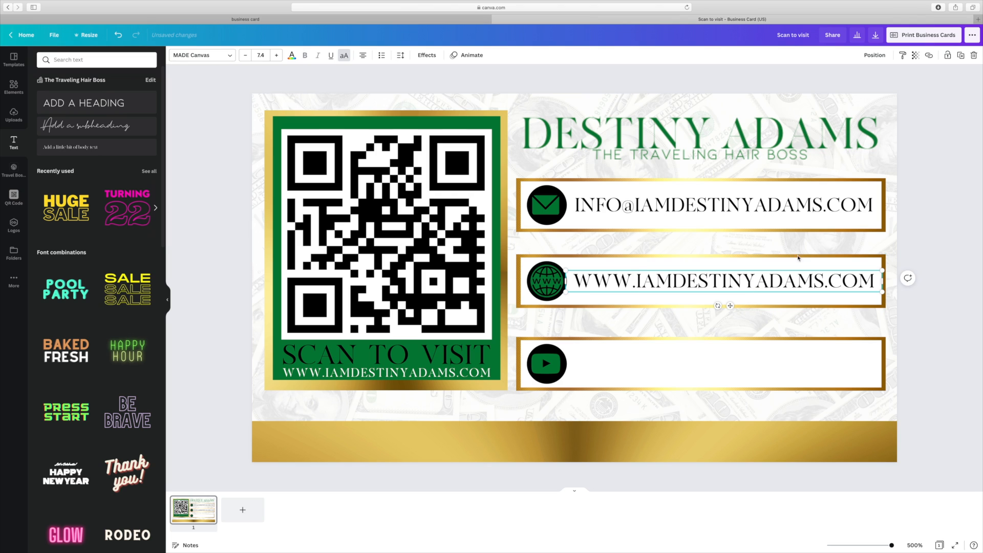
{"action": "left_click", "coordinate": [961, 60]}
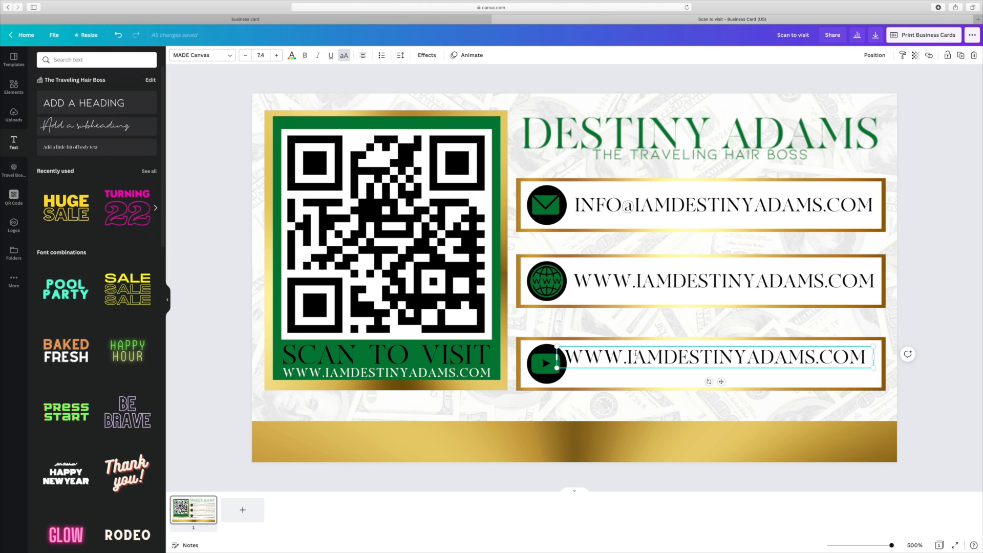
{"action": "left_click", "coordinate": [661, 358]}
{"action": "key", "text": "BackSpace"}
{"action": "key", "text": "BackSpace"}
{"action": "key", "text": "BackSpace"}
{"action": "key", "text": "BackSpace"}
{"action": "key", "text": "BackSpace"}
{"action": "key", "text": "BackSpace"}
{"action": "key", "text": "BackSpace"}
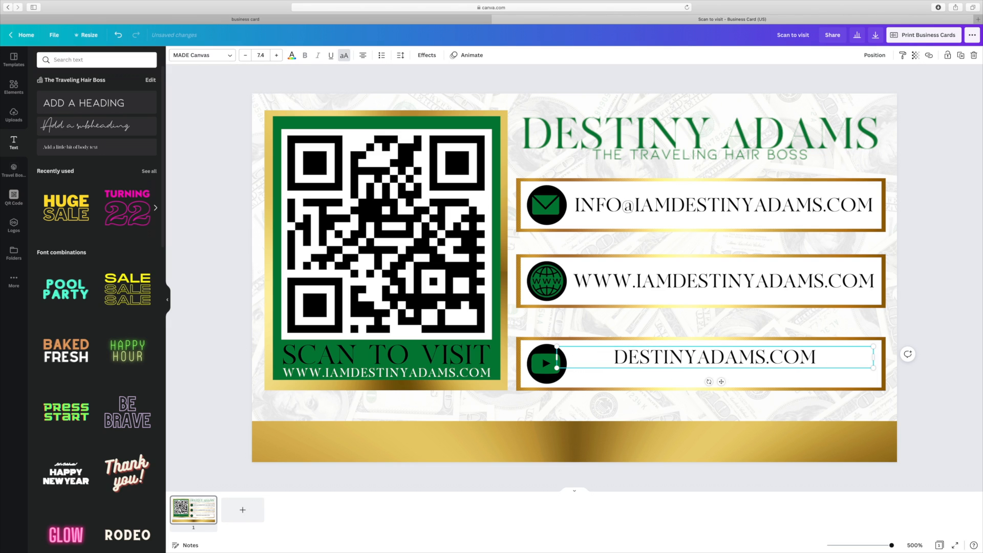
{"action": "left_click_drag", "start_coordinate": [818, 357], "coordinate": [776, 359]}
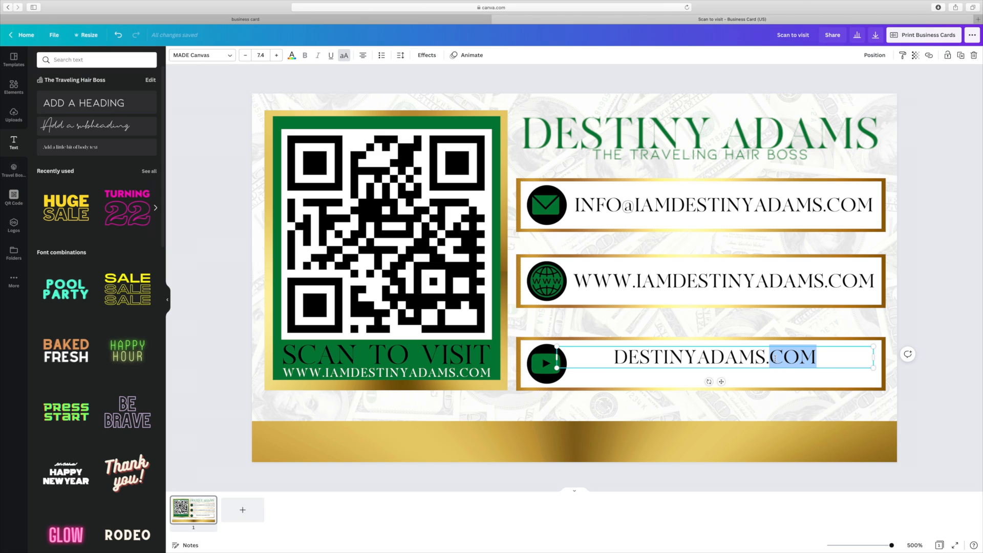
{"action": "key", "text": "BackSpace"}
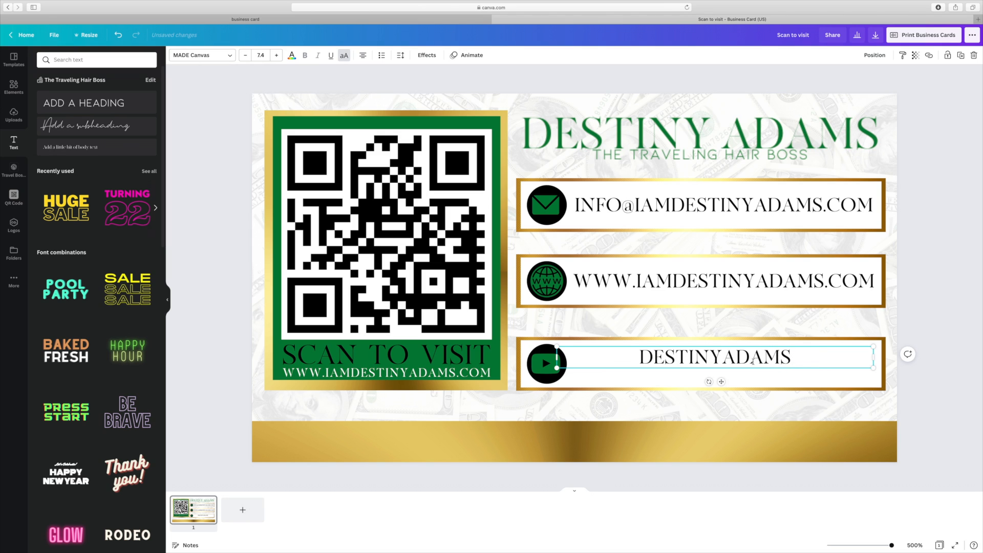
{"action": "left_click", "coordinate": [972, 350]}
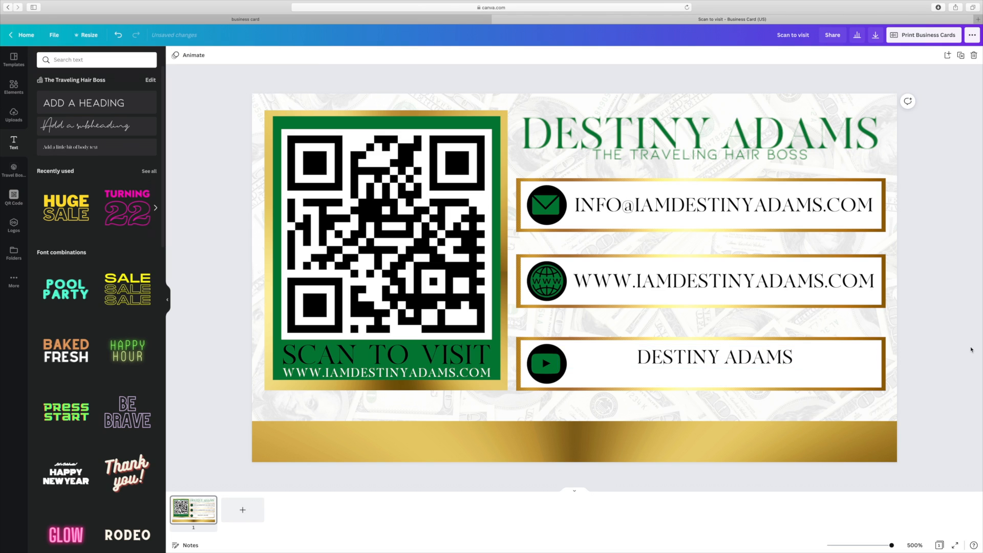
{"action": "left_click_drag", "start_coordinate": [712, 363], "coordinate": [712, 364]}
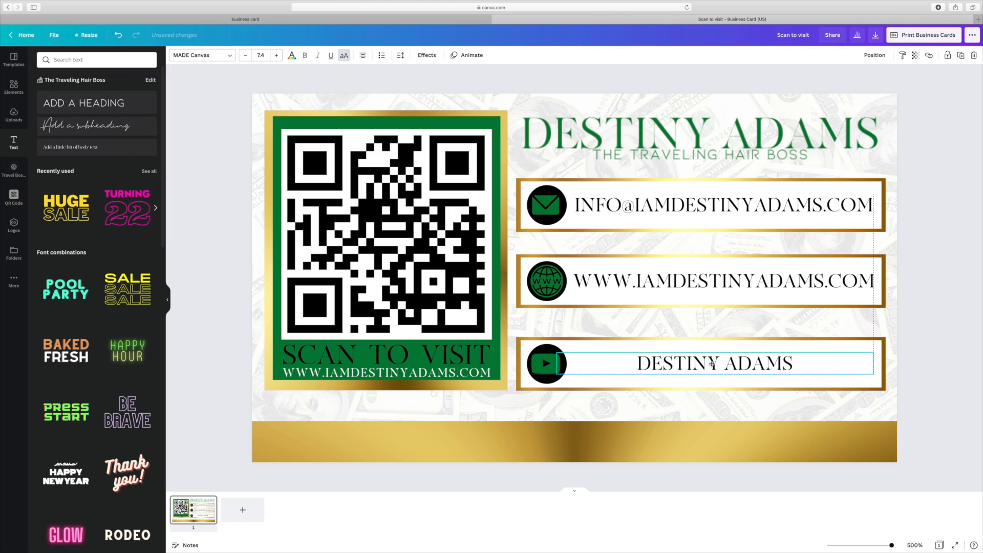
{"action": "left_click_drag", "start_coordinate": [712, 363], "coordinate": [712, 363]}
{"action": "left_click", "coordinate": [962, 346]}
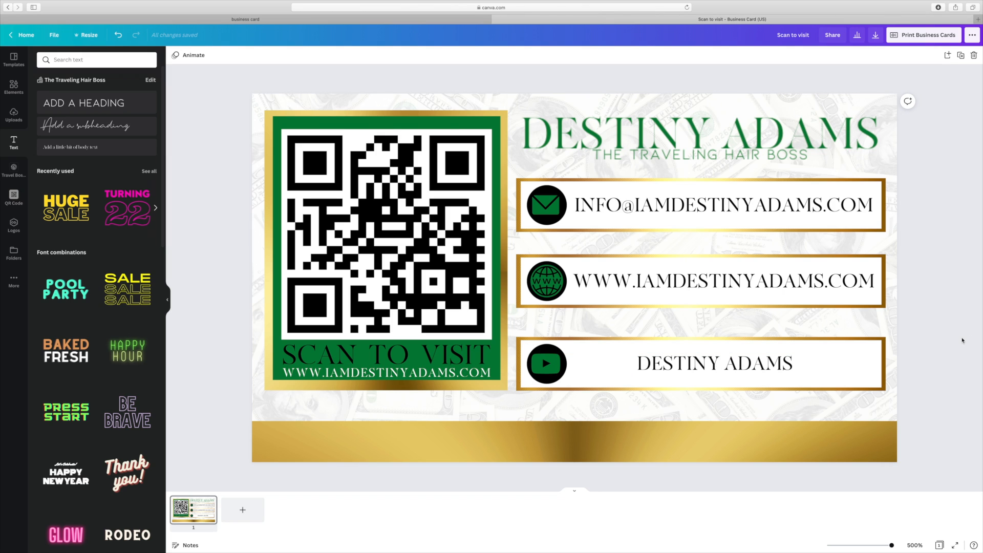
- Edit the bottom bar text down to the owner's name and widen the box to one line
{"action": "left_click", "coordinate": [639, 365]}
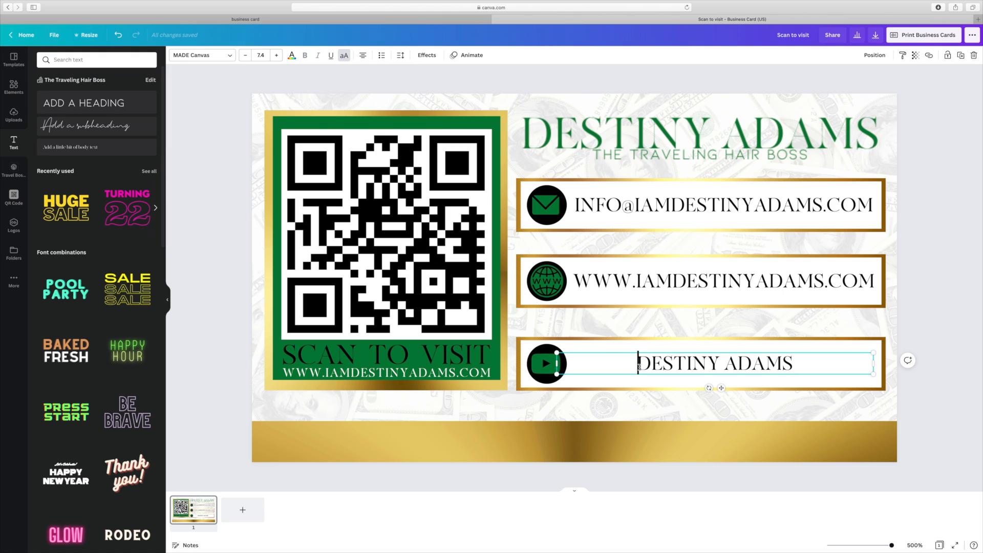
{"action": "type", "text": "YP"}
{"action": "key", "text": "BackSpace"}
{"action": "type", "text": "OUTUBE"}
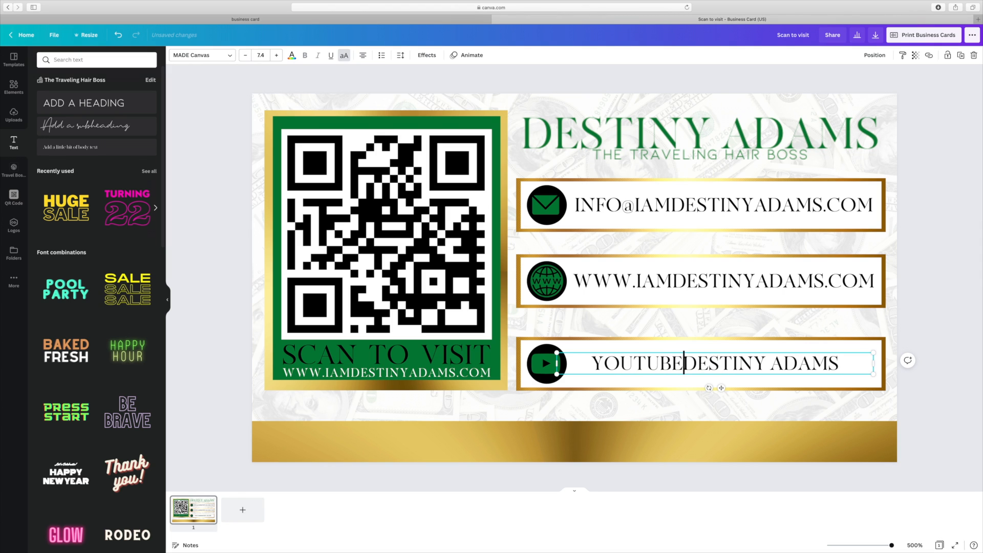
{"action": "type", "text": ".COM"}
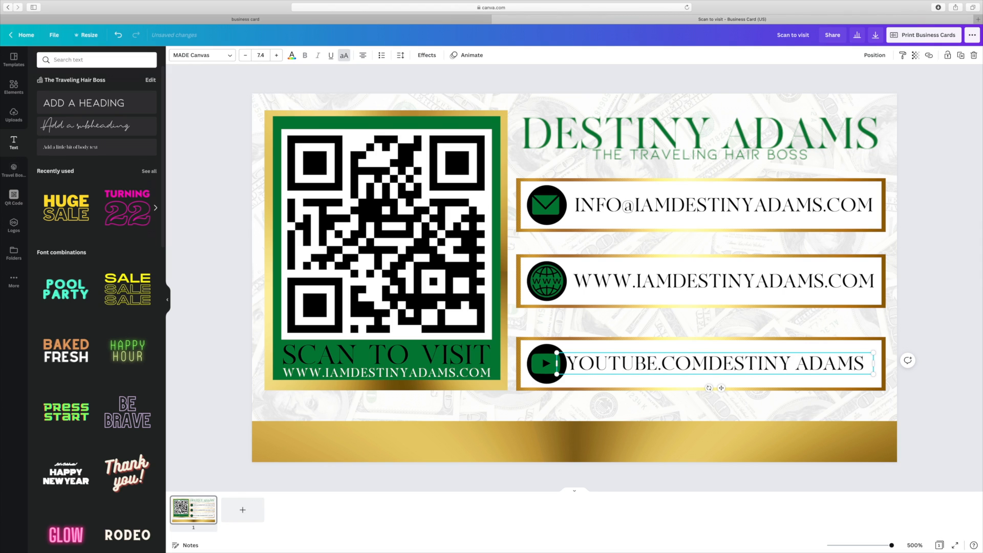
{"action": "type", "text": "/I"}
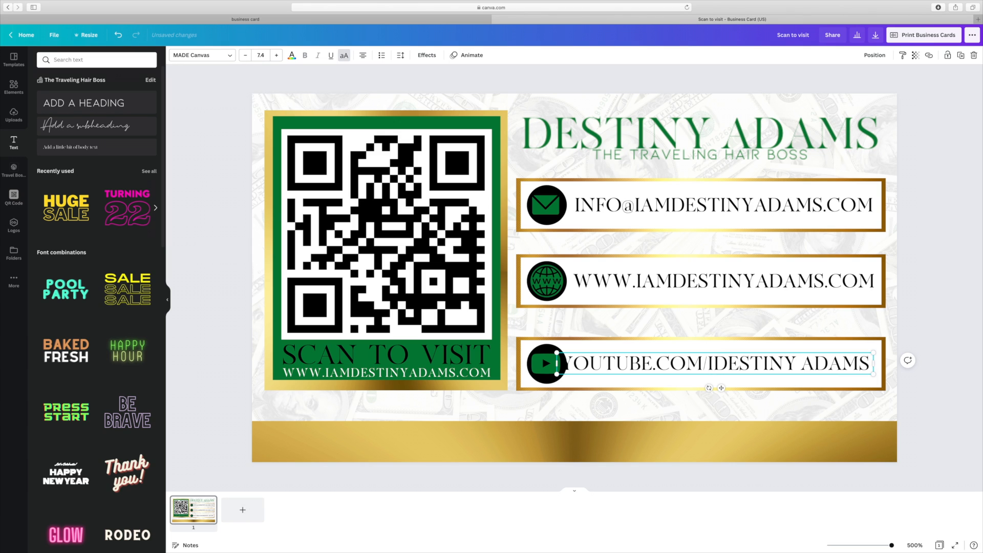
{"action": "type", "text": "AM"}
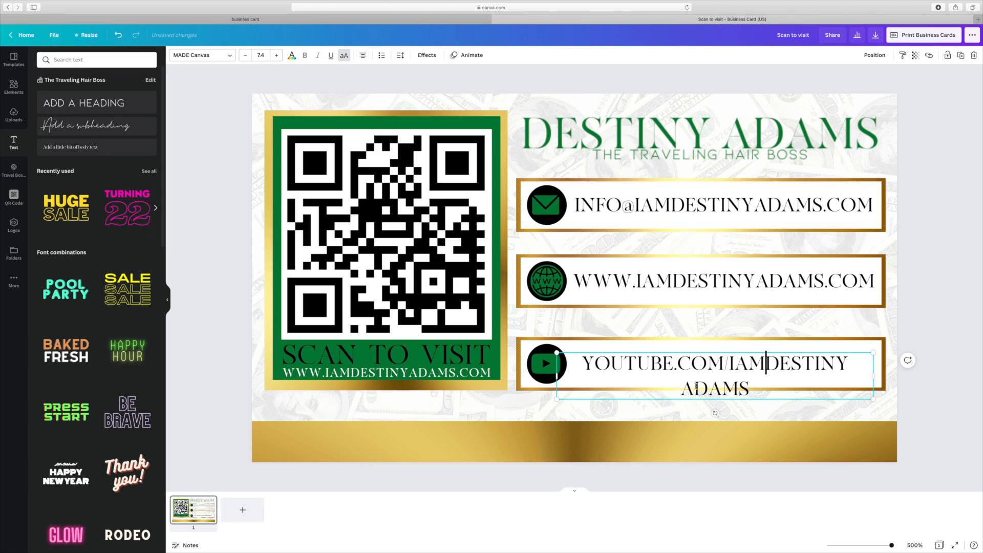
{"action": "key", "text": "BackSpace"}
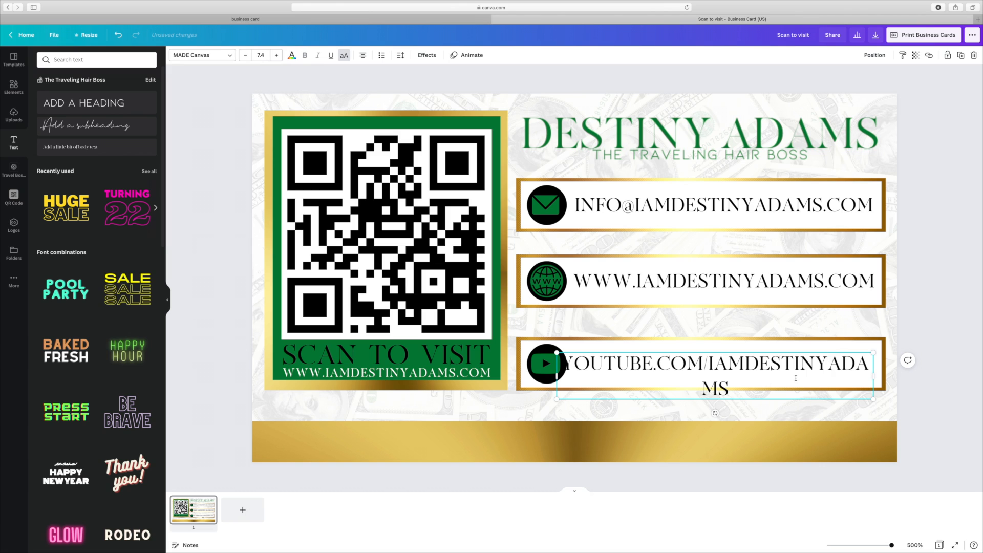
{"action": "left_click_drag", "start_coordinate": [880, 379], "coordinate": [894, 379]}
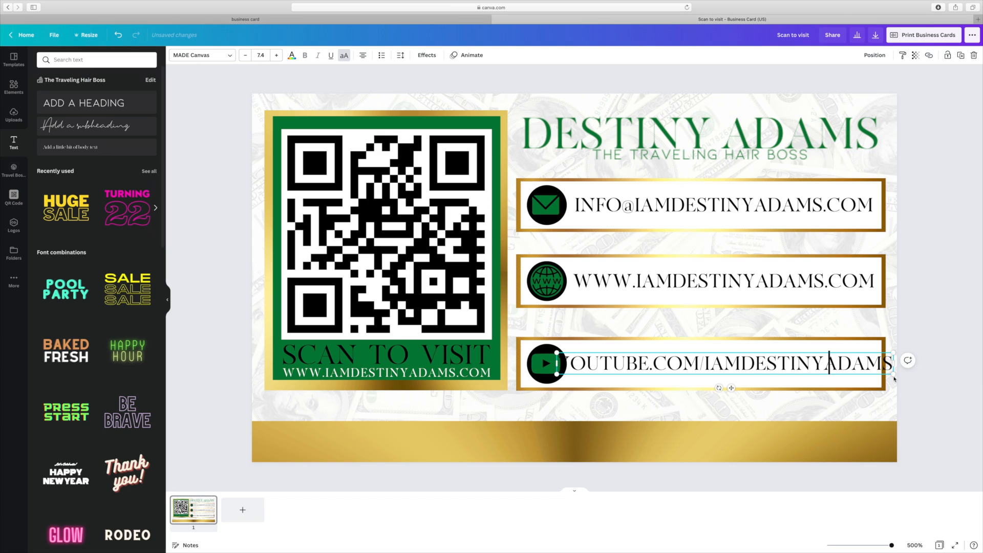
{"action": "left_click_drag", "start_coordinate": [742, 365], "coordinate": [558, 363]}
{"action": "key", "text": "BackSpace"}
- Fix the spacing between first and last name and centre the name in its bar
{"action": "left_click", "coordinate": [733, 363]}
{"action": "type", "text": "."}
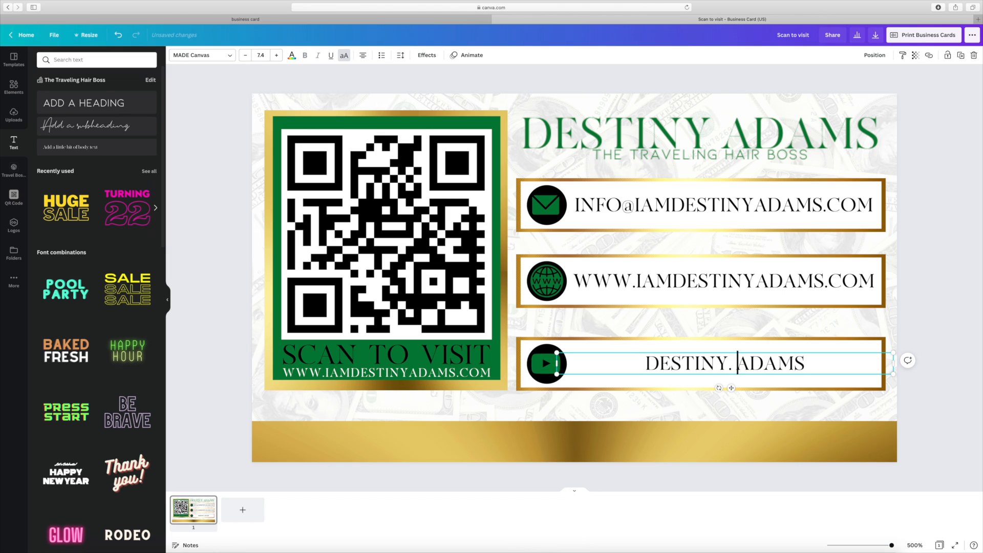
{"action": "key", "text": "BackSpace"}
{"action": "key", "text": "BackSpace"}
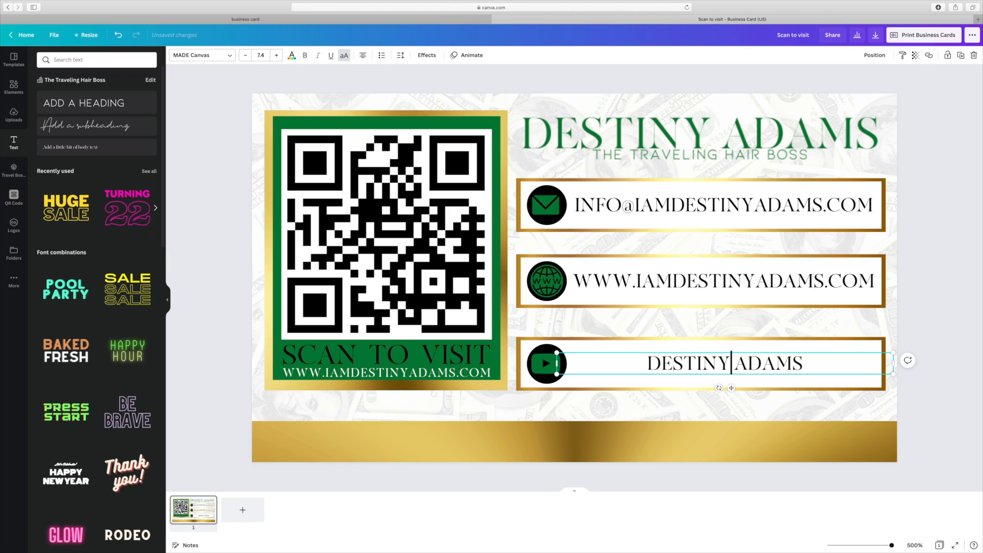
{"action": "key", "text": "Escape"}
{"action": "left_click_drag", "start_coordinate": [783, 364], "coordinate": [758, 364]}
{"action": "key", "text": "Escape"}
{"action": "double_click", "coordinate": [735, 365]}
{"action": "key", "text": "BackSpace"}
{"action": "key", "text": "Escape"}
{"action": "left_click", "coordinate": [945, 330]}
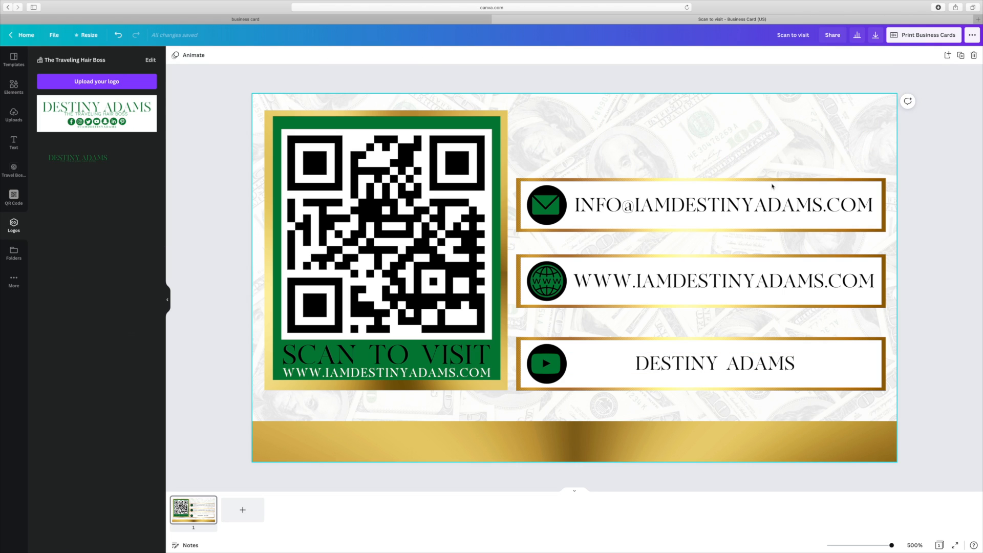
- Scale the contact bar group down and move it to the right
{"action": "left_click", "coordinate": [758, 388]}
{"action": "left_click_drag", "start_coordinate": [886, 178], "coordinate": [841, 222]}
{"action": "left_click_drag", "start_coordinate": [702, 234], "coordinate": [753, 223]}
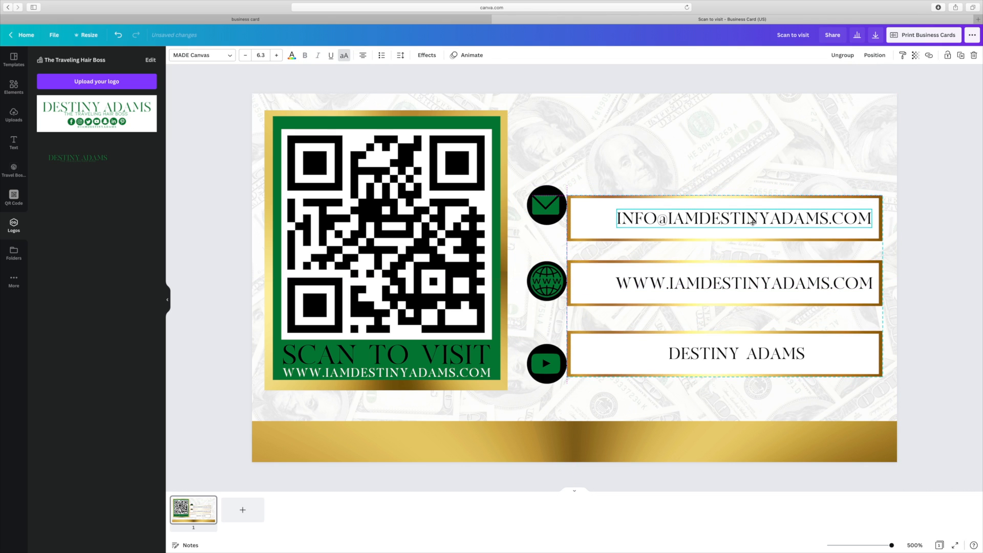
{"action": "left_click", "coordinate": [574, 172]}
- Group the three circle icons, shrink them onto the bars, and bring them forward
{"action": "left_click_drag", "start_coordinate": [543, 163], "coordinate": [556, 351]}
{"action": "left_click", "coordinate": [858, 54]}
{"action": "mouse_move", "coordinate": [567, 185]}
{"action": "left_mouse_down"}
{"action": "mouse_move", "coordinate": [561, 215]}
{"action": "mouse_move", "coordinate": [536, 229]}
{"action": "mouse_move", "coordinate": [558, 202]}
{"action": "left_mouse_up"}
{"action": "left_click_drag", "start_coordinate": [663, 257], "coordinate": [661, 254]}
{"action": "left_click", "coordinate": [589, 182]}
{"action": "left_click_drag", "start_coordinate": [545, 239], "coordinate": [598, 239]}
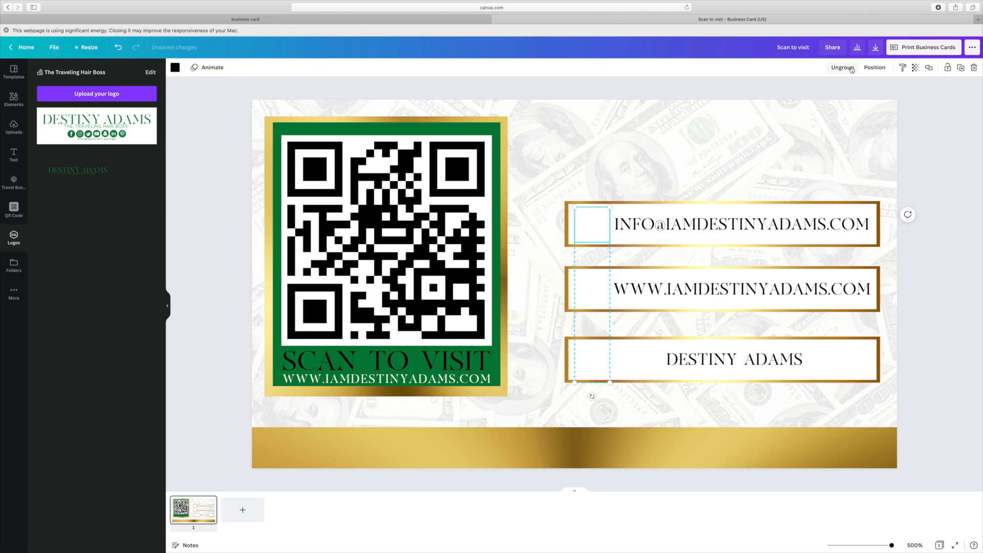
{"action": "left_click", "coordinate": [874, 67]}
{"action": "left_click", "coordinate": [783, 91]}
{"action": "left_click", "coordinate": [628, 162]}
- Shrink the icon group further and align it with the left ends of the shifted bars
{"action": "left_click_drag", "start_coordinate": [600, 301], "coordinate": [600, 298]}
{"action": "left_click", "coordinate": [600, 299]}
{"action": "left_click_drag", "start_coordinate": [610, 380], "coordinate": [595, 362]}
{"action": "left_click", "coordinate": [935, 349]}
{"action": "left_click_drag", "start_coordinate": [803, 296], "coordinate": [786, 296]}
{"action": "left_click_drag", "start_coordinate": [598, 299], "coordinate": [581, 298]}
{"action": "left_click", "coordinate": [241, 222]}
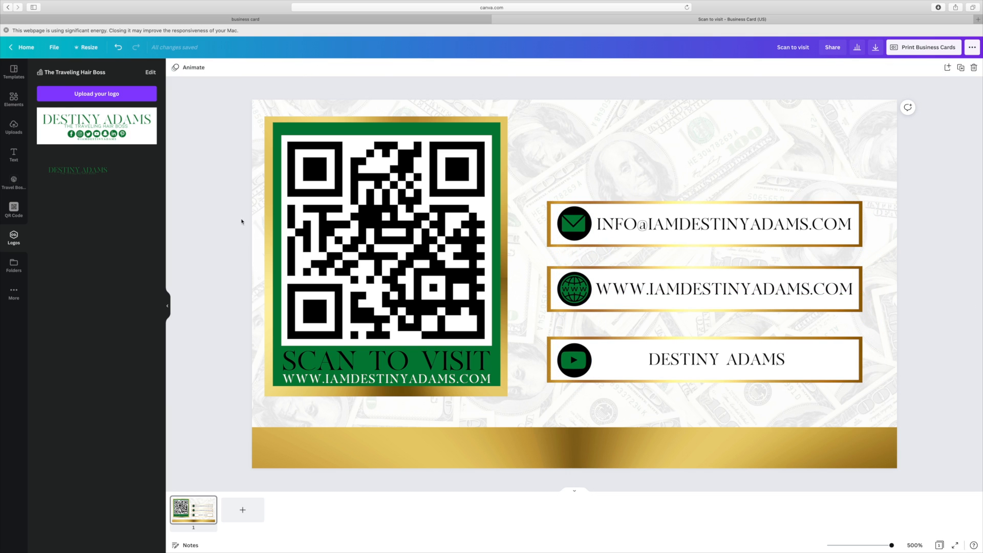
- Place the green name logo with its tagline at the card's top right above the bars
{"action": "left_click_drag", "start_coordinate": [97, 125], "coordinate": [766, 163]}
{"action": "left_click", "coordinate": [934, 200]}
{"action": "left_click", "coordinate": [977, 241]}
{"action": "left_click", "coordinate": [981, 233]}
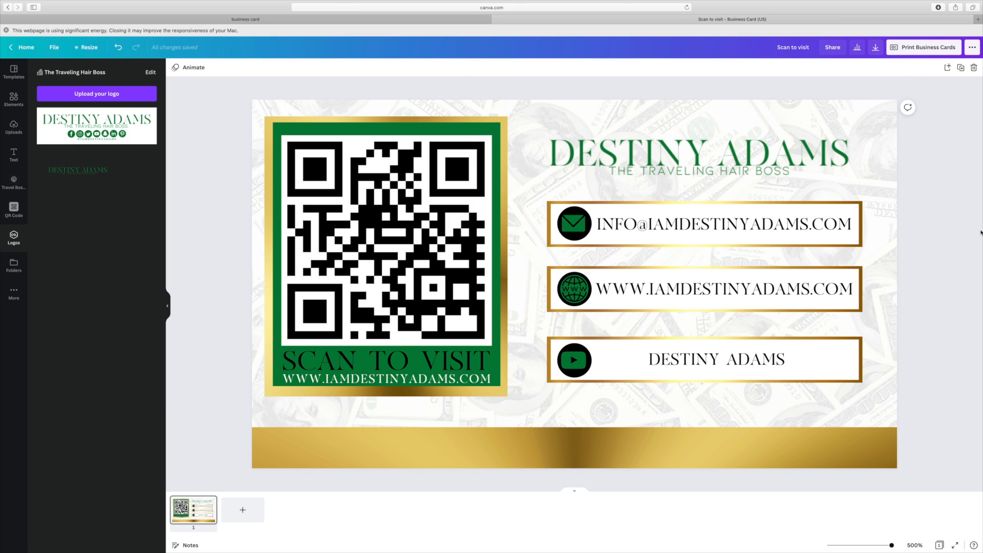
{"action": "left_click", "coordinate": [14, 162]}
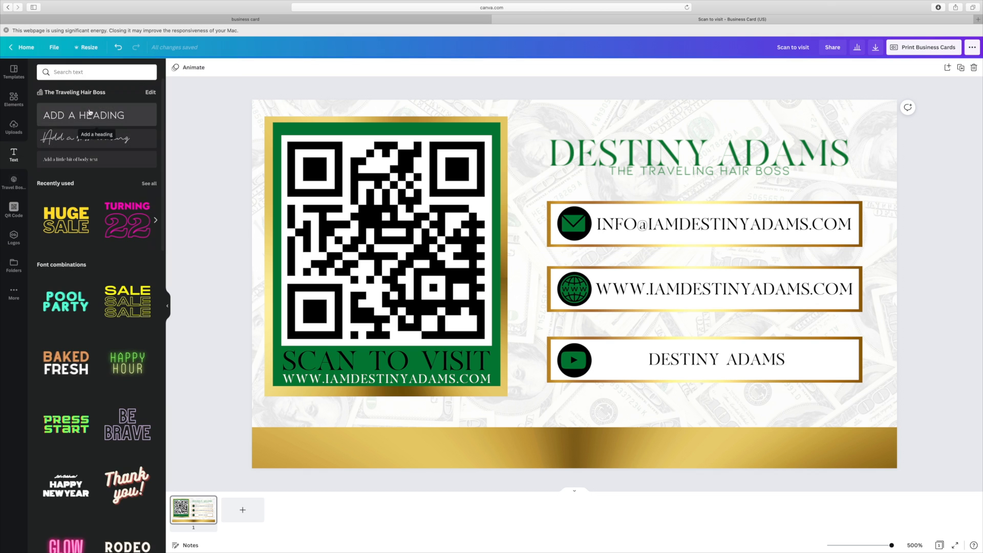
- Add a text box on the gold band reading 'Business Consulting | Content Creation | Influencer'
{"action": "left_click", "coordinate": [96, 159]}
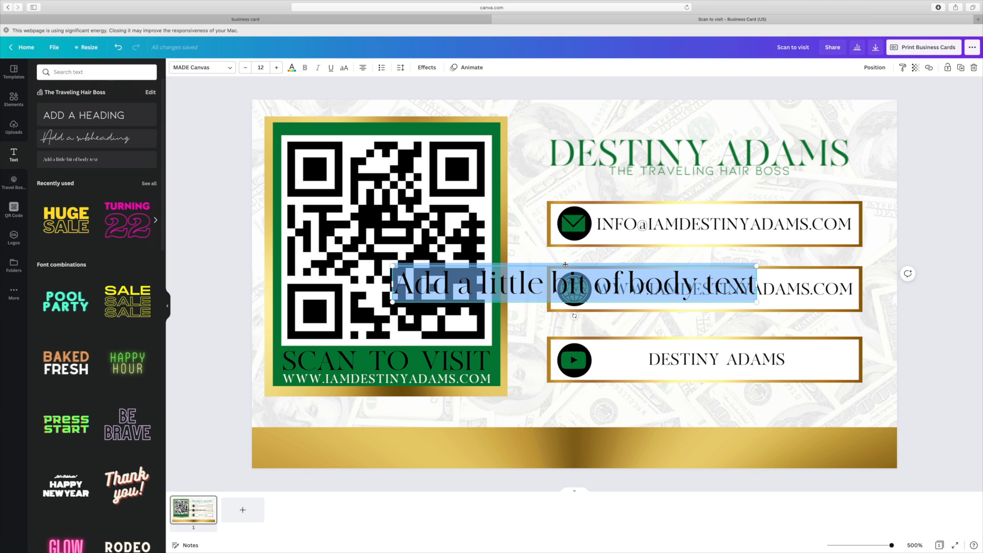
{"action": "left_click_drag", "start_coordinate": [566, 264], "coordinate": [537, 434]}
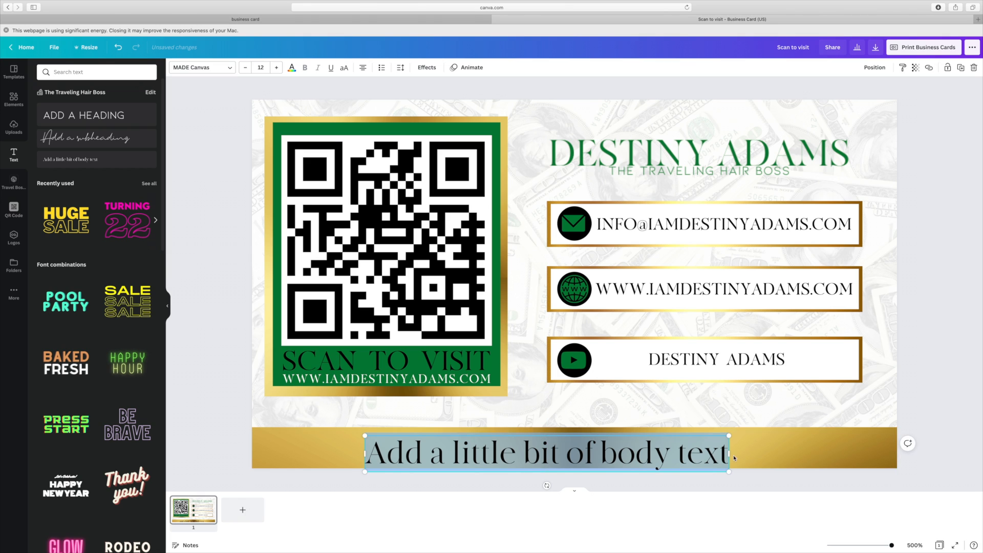
{"action": "left_click_drag", "start_coordinate": [729, 453], "coordinate": [377, 444]}
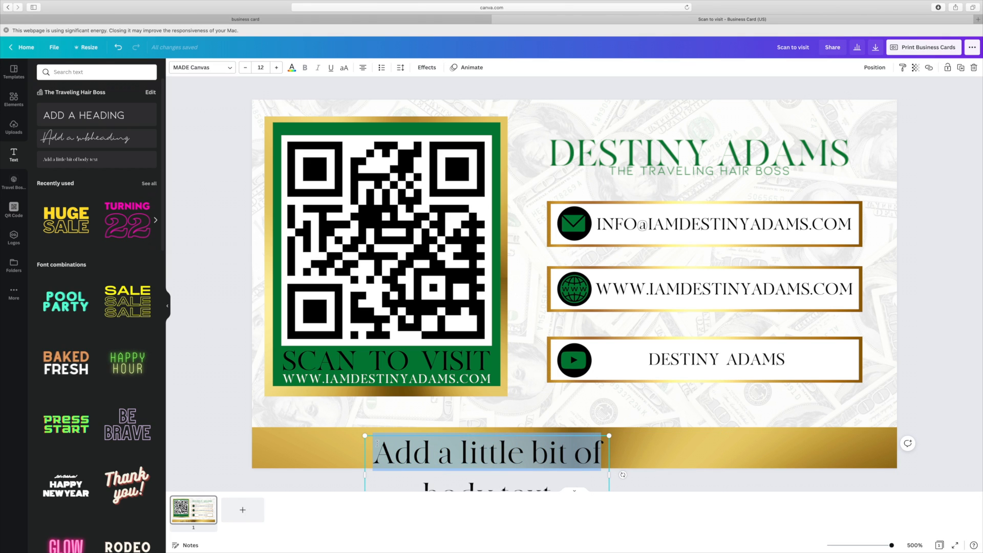
{"action": "type", "text": "Business Consulting"}
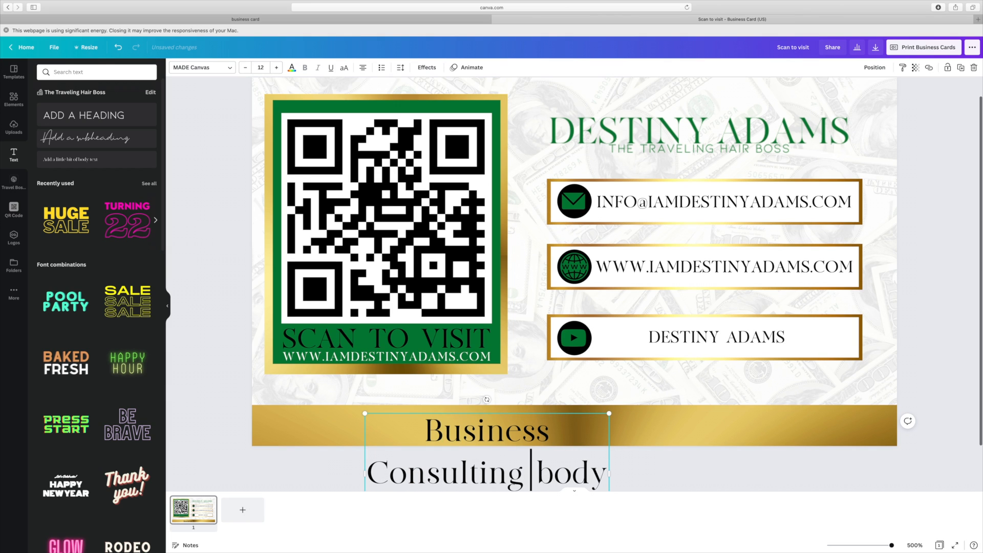
{"action": "type", "text": " | C"}
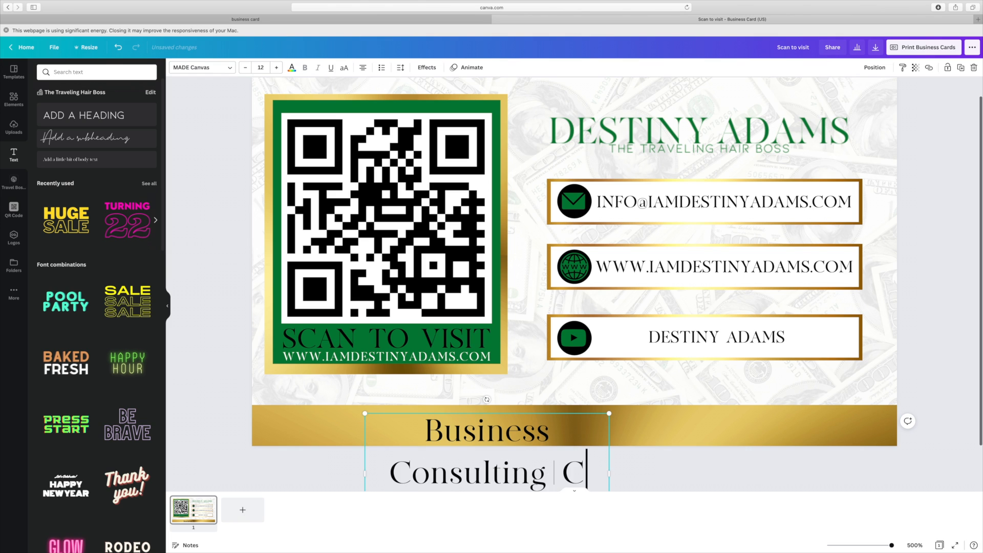
{"action": "type", "text": "ontent Crea"}
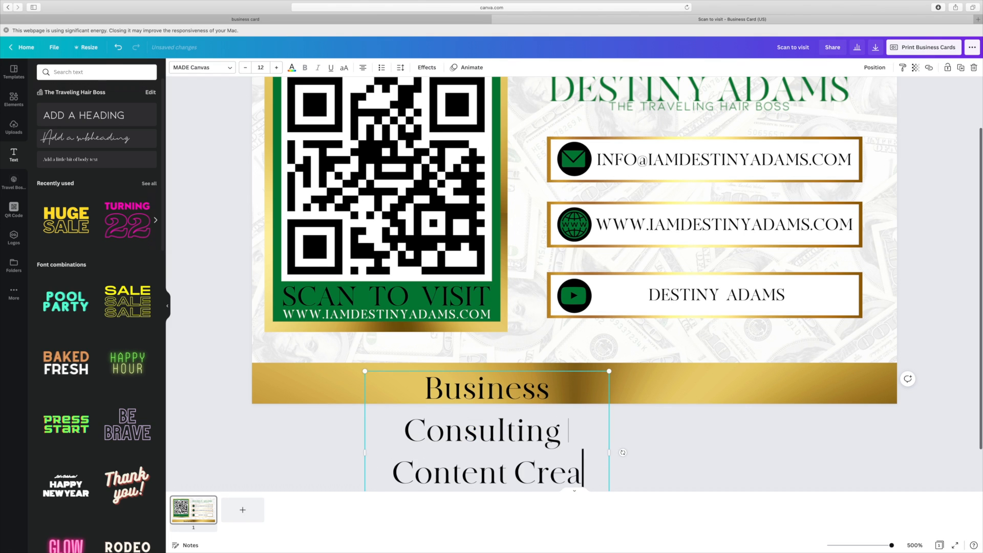
{"action": "type", "text": "tion | In"}
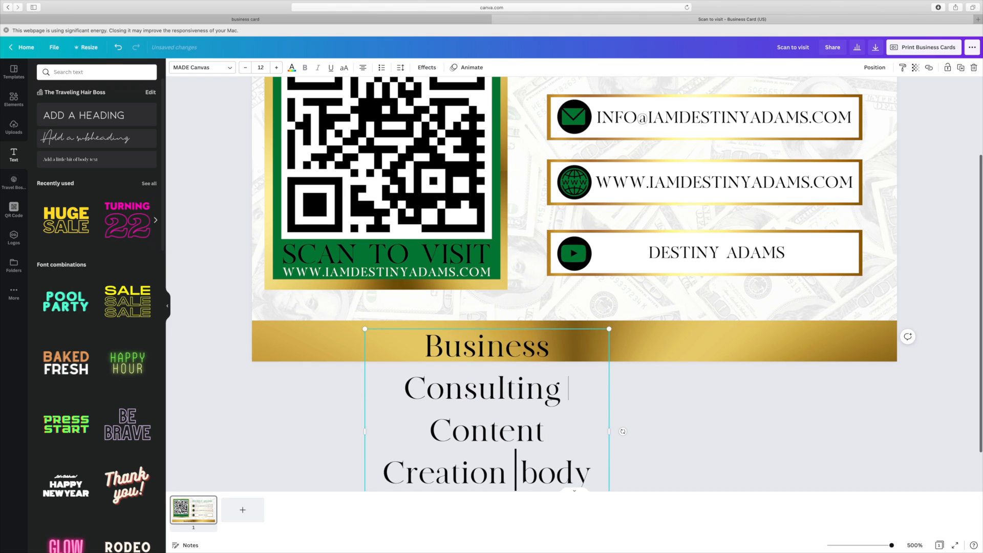
{"action": "type", "text": "fluencer"}
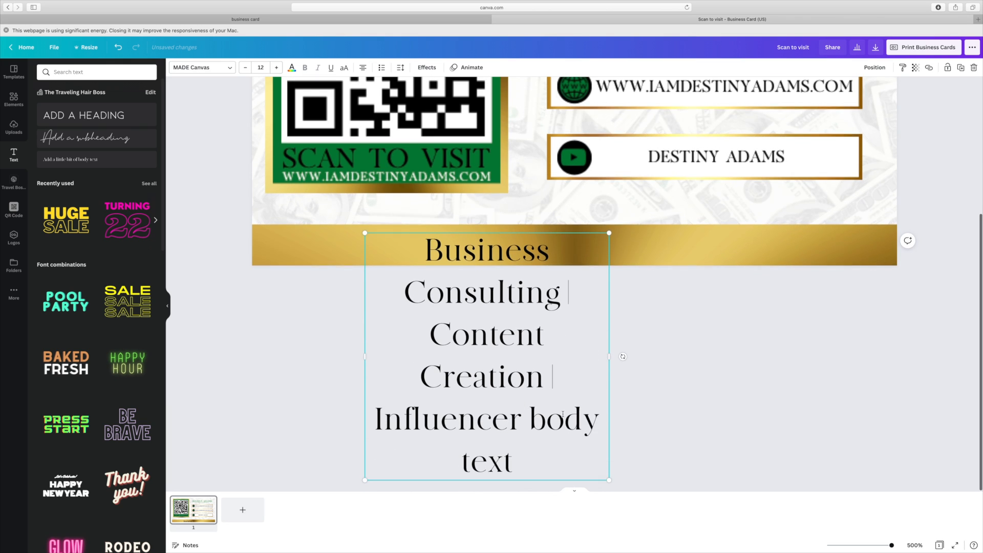
{"action": "left_click_drag", "start_coordinate": [508, 462], "coordinate": [532, 426]}
{"action": "key", "text": "BackSpace"}
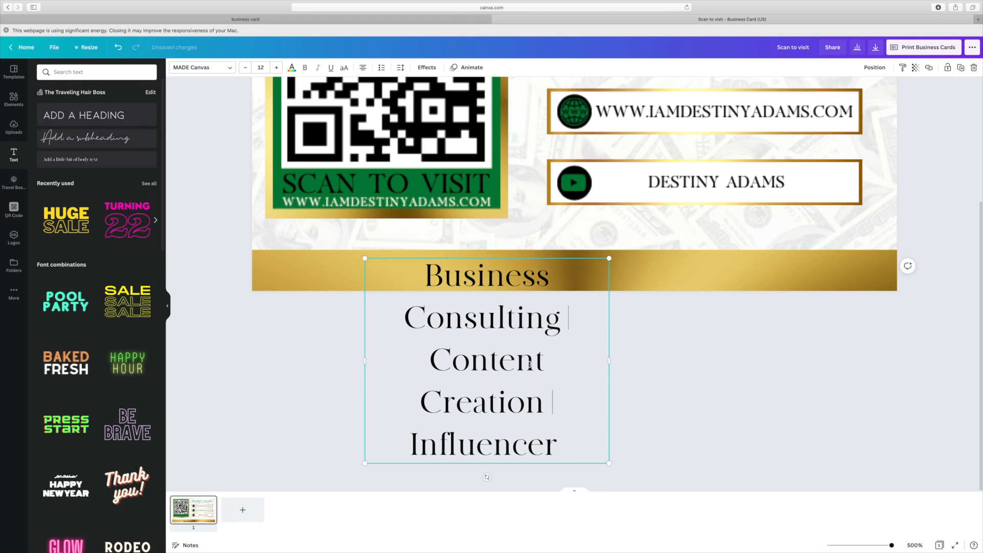
- Make the whole tagline uppercase and reduce its font size by five steps
{"action": "left_click_drag", "start_coordinate": [547, 447], "coordinate": [429, 280]}
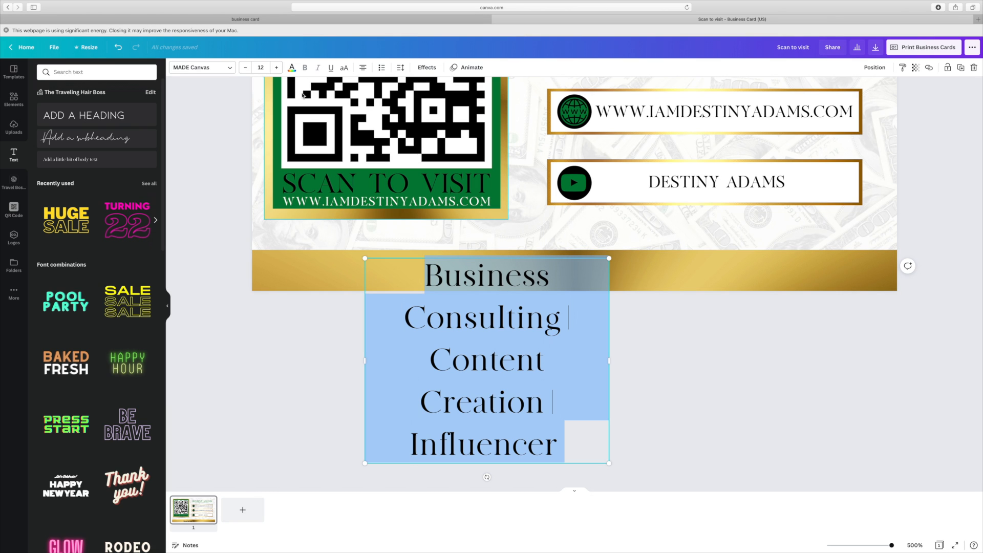
{"action": "left_click", "coordinate": [344, 68]}
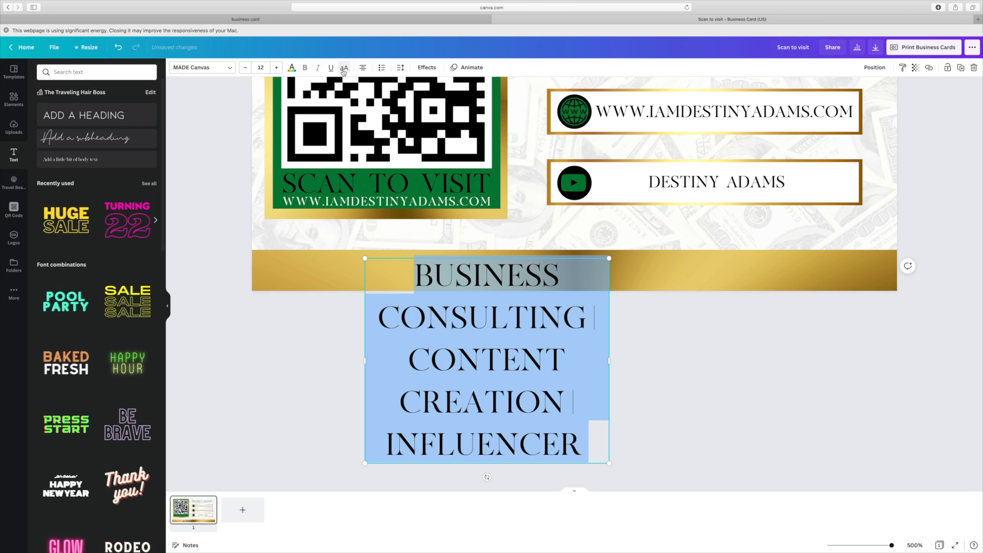
{"action": "left_click", "coordinate": [246, 69]}
{"action": "left_click", "coordinate": [247, 68]}
{"action": "left_click", "coordinate": [246, 68]}
{"action": "left_click", "coordinate": [246, 68]}
{"action": "left_click", "coordinate": [246, 68]}
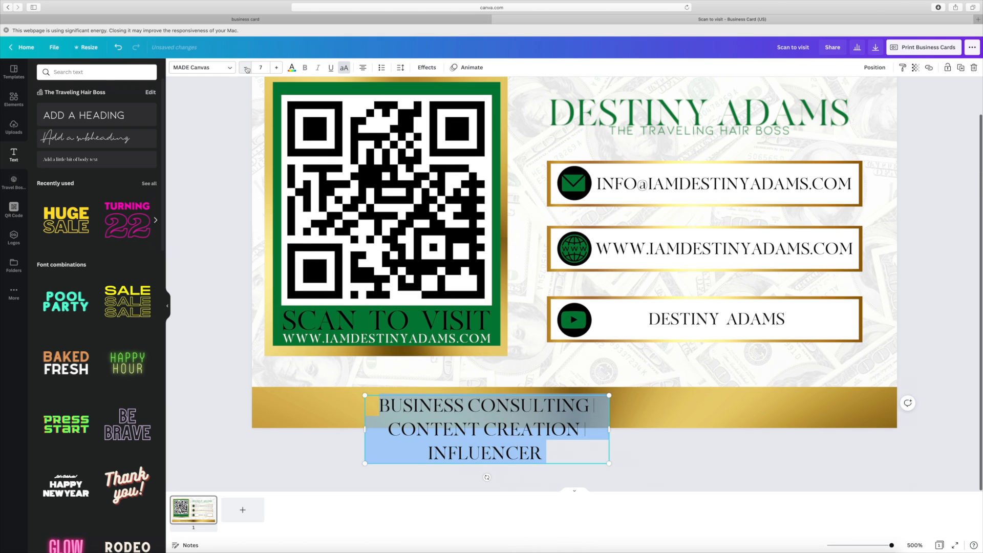
{"action": "left_click", "coordinate": [246, 68]}
{"action": "left_click", "coordinate": [246, 68]}
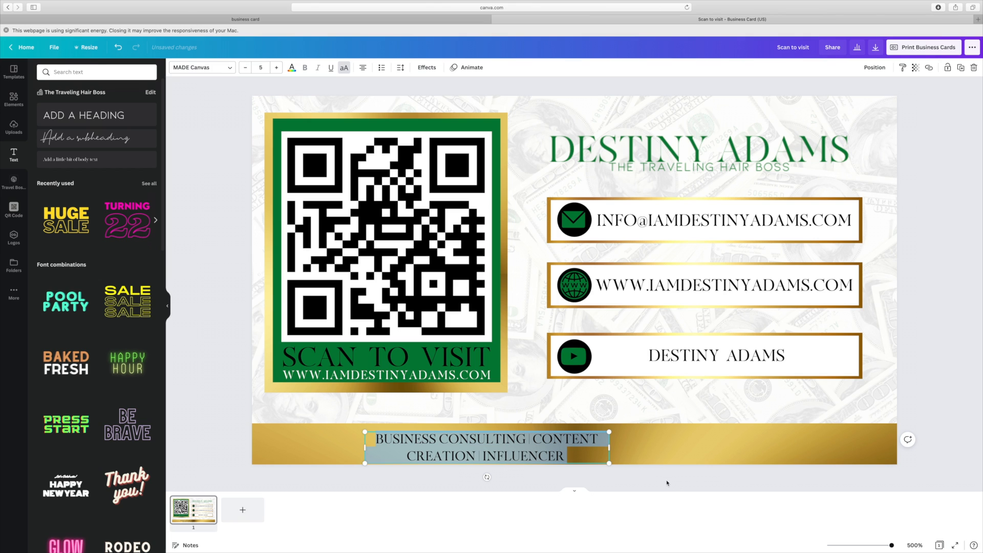
- Turn the tagline white, widen its box, and enlarge it to size 7
{"action": "left_click_drag", "start_coordinate": [616, 448], "coordinate": [863, 449]}
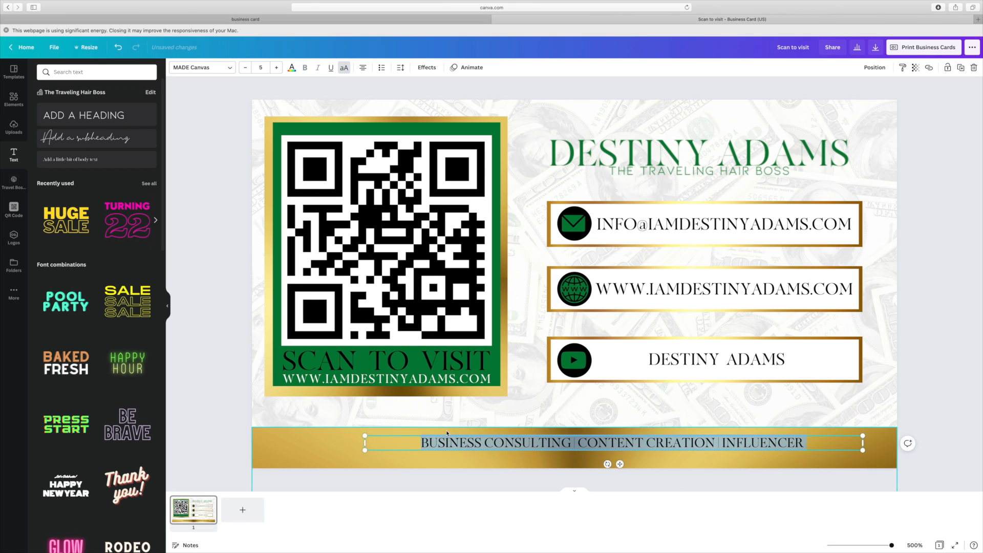
{"action": "left_click", "coordinate": [291, 70]}
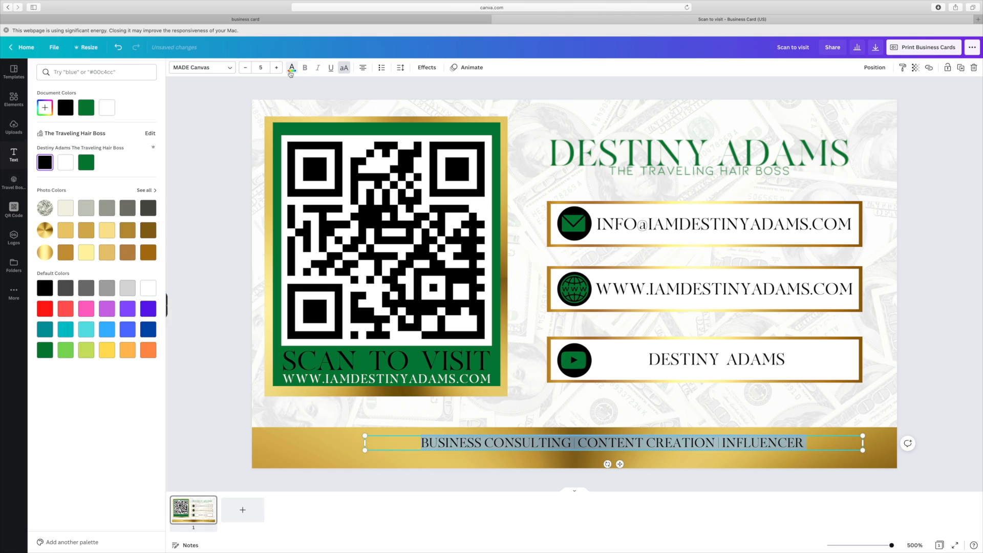
{"action": "left_click", "coordinate": [106, 109]}
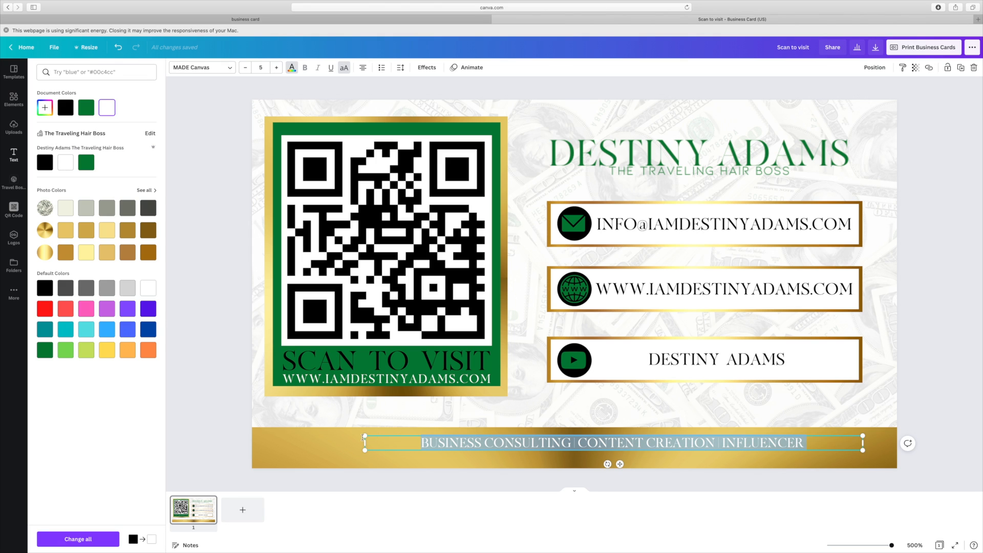
{"action": "left_click_drag", "start_coordinate": [352, 440], "coordinate": [309, 442]}
{"action": "left_click", "coordinate": [963, 426]}
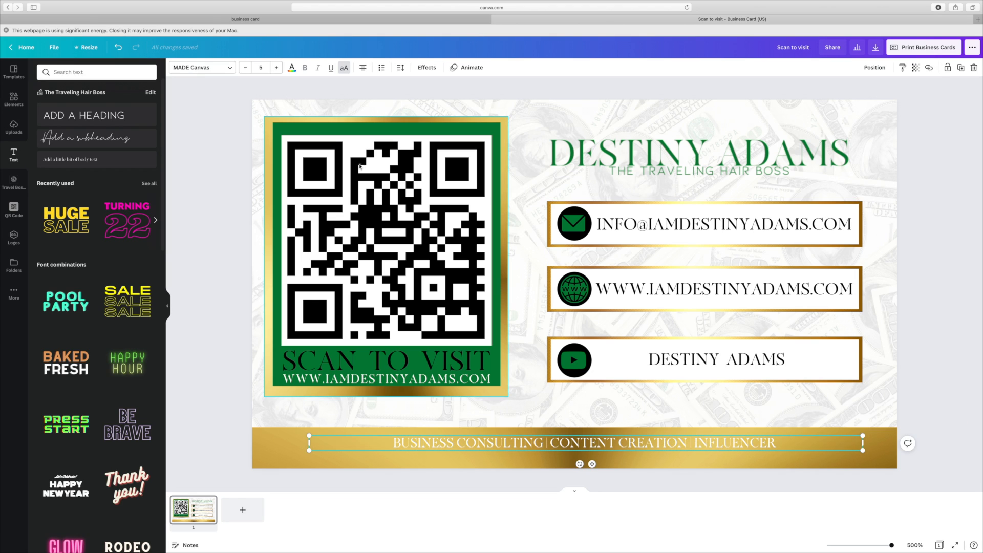
{"action": "left_click", "coordinate": [281, 68]}
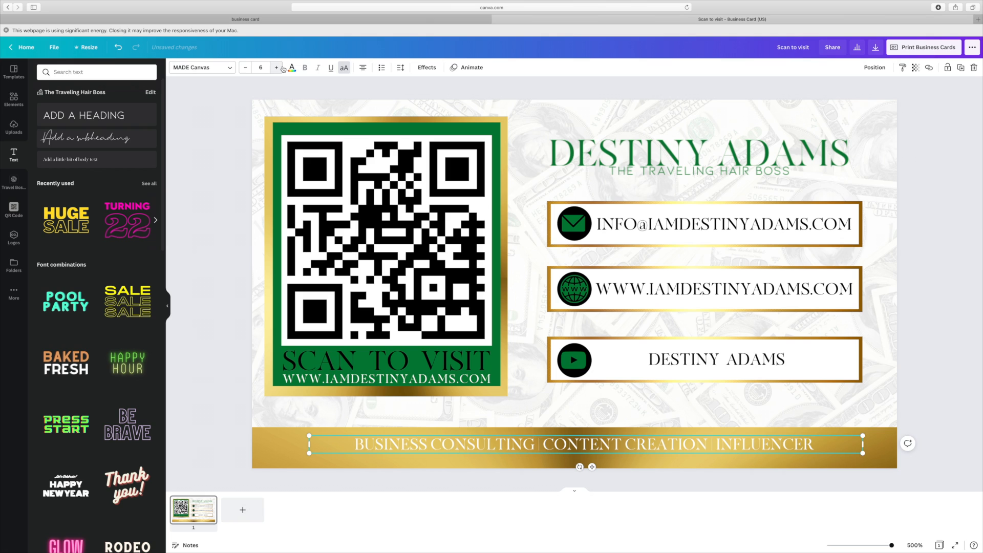
{"action": "left_click", "coordinate": [277, 67]}
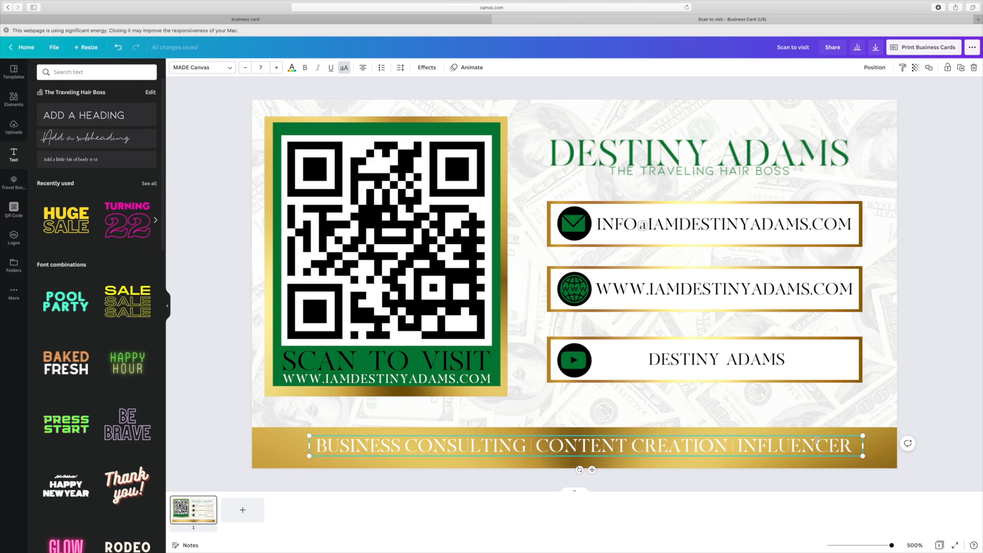
{"action": "left_click", "coordinate": [930, 411]}
{"action": "left_click_drag", "start_coordinate": [725, 444], "coordinate": [724, 440]}
- Tighten the tagline's letter spacing, set it to size 8, and stretch it across the band
{"action": "left_click", "coordinate": [401, 67]}
{"action": "left_click_drag", "start_coordinate": [461, 96], "coordinate": [466, 96]}
{"action": "left_click_drag", "start_coordinate": [309, 453], "coordinate": [231, 441]}
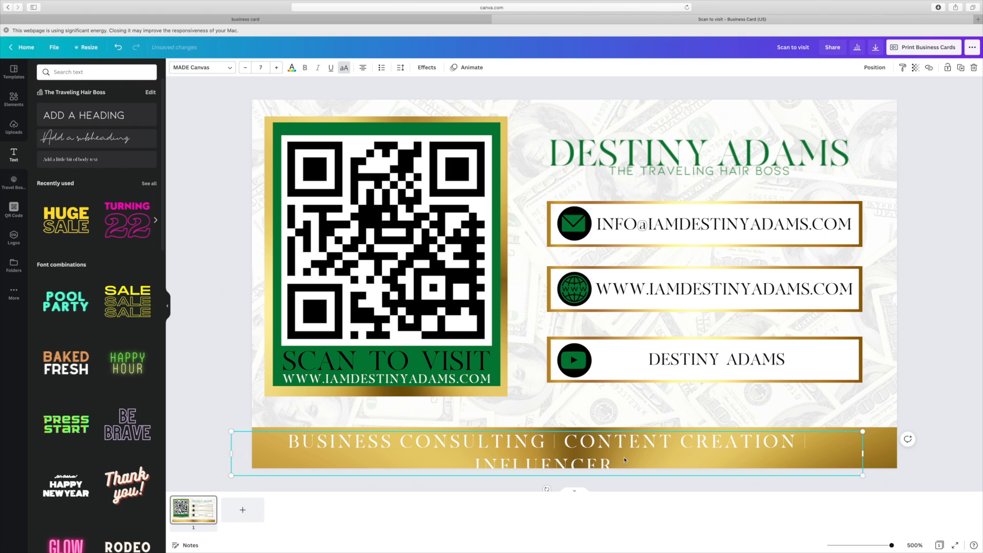
{"action": "left_click", "coordinate": [345, 67]}
{"action": "left_click", "coordinate": [401, 68]}
{"action": "left_click_drag", "start_coordinate": [467, 98], "coordinate": [461, 96]}
{"action": "left_click", "coordinate": [345, 70]}
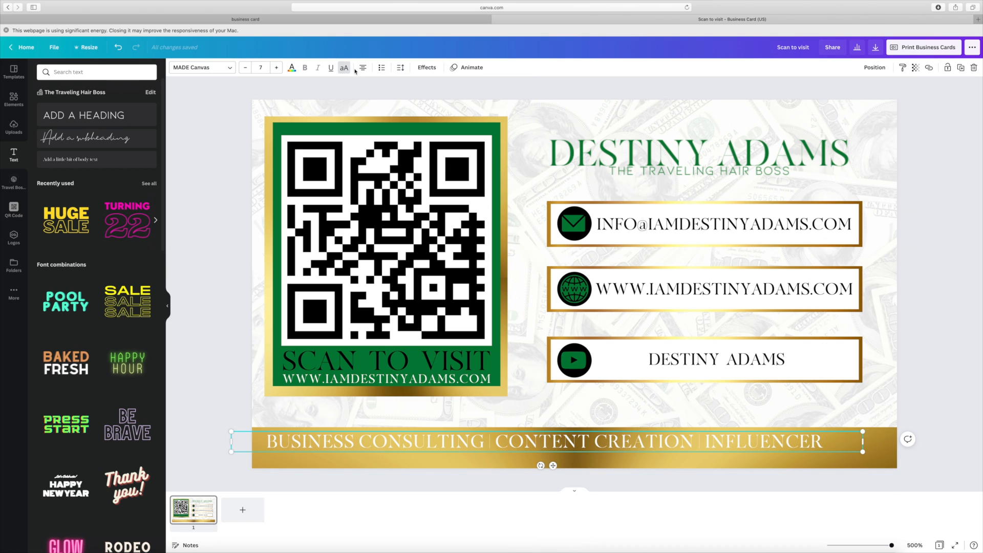
{"action": "left_click", "coordinate": [401, 67]}
{"action": "left_click_drag", "start_coordinate": [462, 96], "coordinate": [459, 97]}
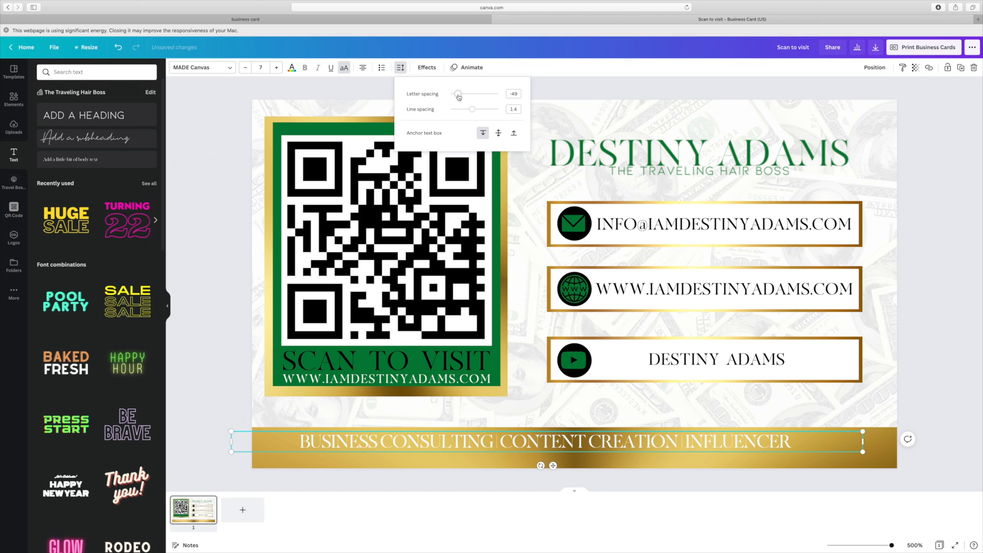
{"action": "left_click", "coordinate": [276, 67]}
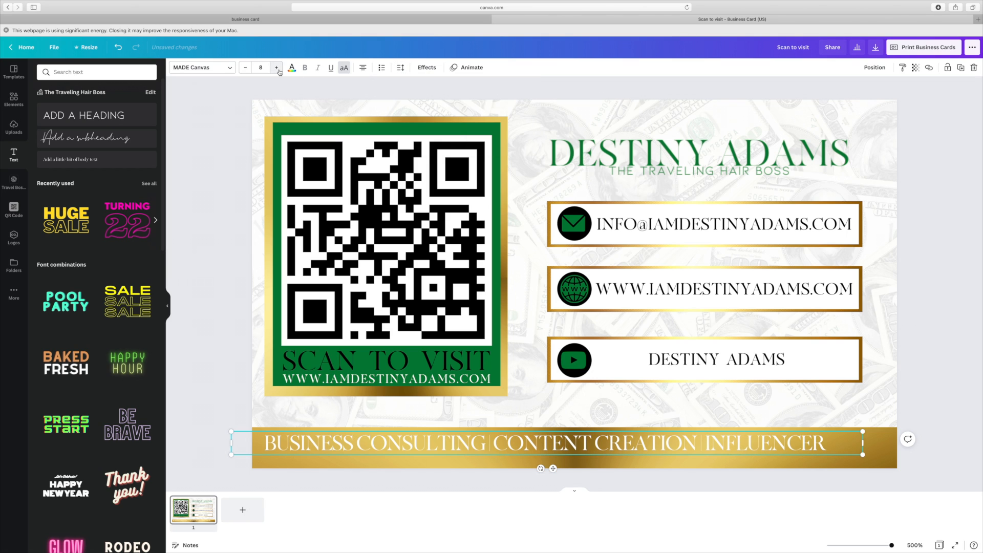
{"action": "left_click", "coordinate": [401, 71]}
{"action": "left_click_drag", "start_coordinate": [863, 443], "coordinate": [897, 443]}
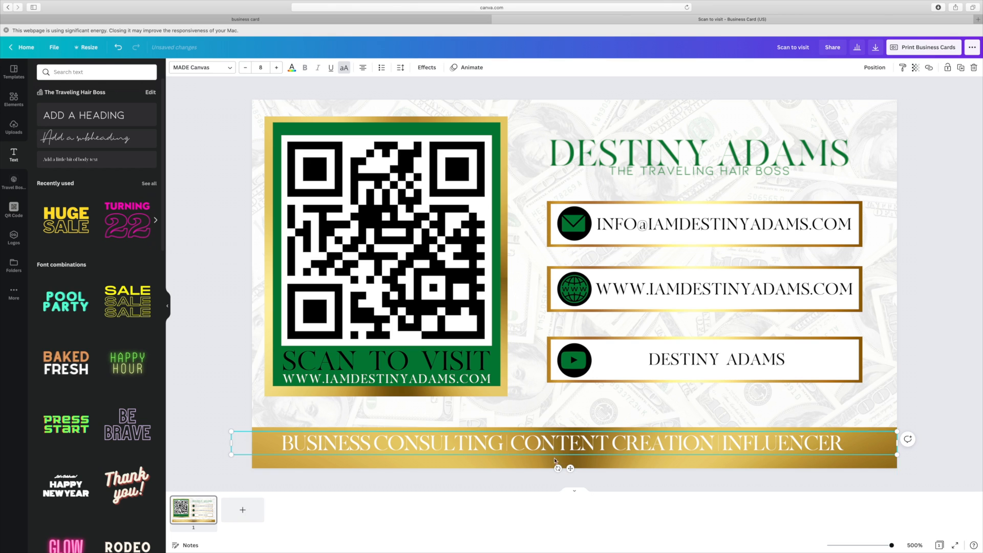
{"action": "left_click_drag", "start_coordinate": [570, 464], "coordinate": [580, 464]}
- Add a plain line from Elements and stretch it edge to edge along the gold band's top
{"action": "left_click", "coordinate": [944, 383]}
{"action": "left_click", "coordinate": [14, 99]}
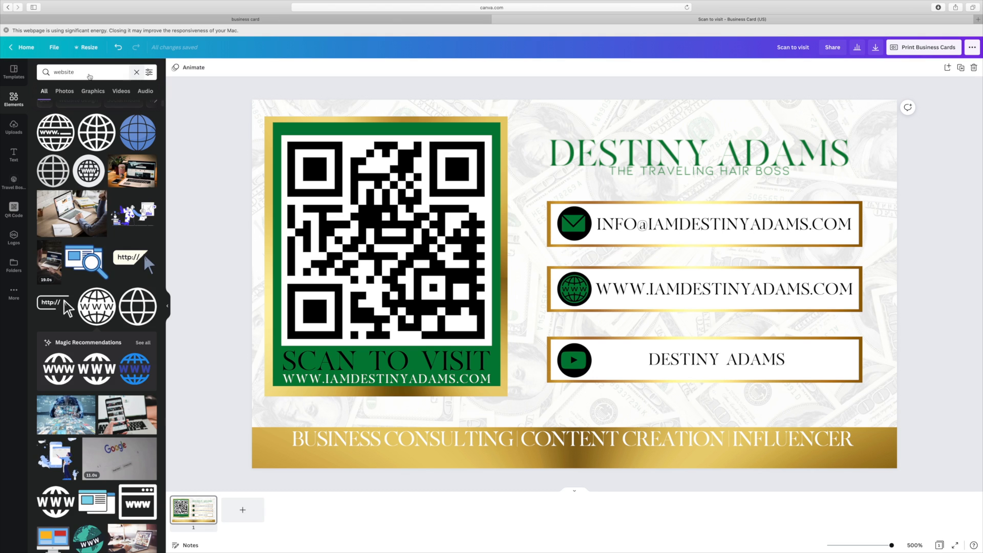
{"action": "left_click", "coordinate": [136, 73]}
{"action": "type", "text": "line"}
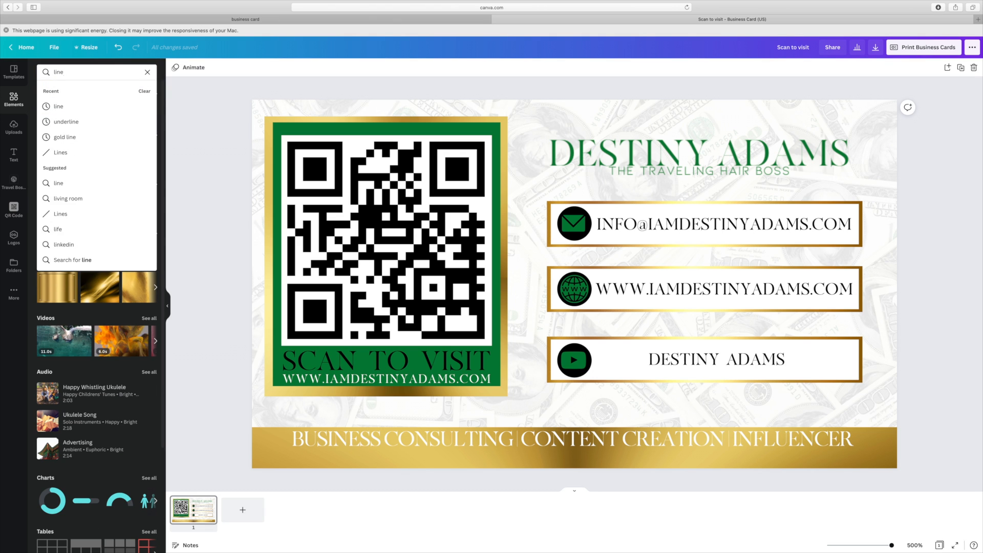
{"action": "left_click", "coordinate": [77, 107]}
{"action": "left_click", "coordinate": [55, 312]}
{"action": "left_click_drag", "start_coordinate": [575, 286], "coordinate": [575, 425]}
{"action": "left_click_drag", "start_coordinate": [464, 419], "coordinate": [243, 415]}
{"action": "left_click_drag", "start_coordinate": [684, 422], "coordinate": [897, 422]}
- Make the line thinner and colour it dark green
{"action": "left_click", "coordinate": [194, 67]}
{"action": "left_click_drag", "start_coordinate": [239, 93], "coordinate": [236, 92]}
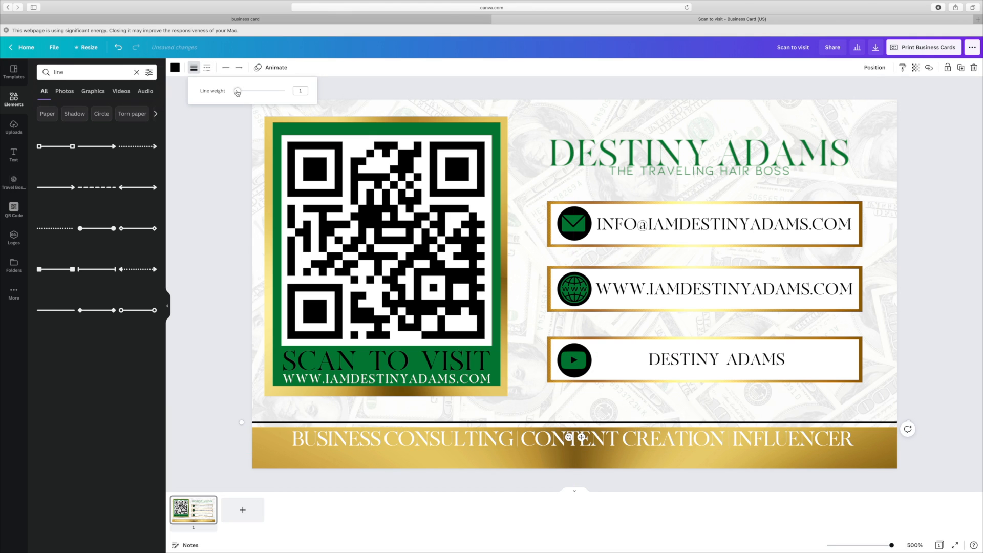
{"action": "left_click", "coordinate": [175, 68]}
{"action": "left_click", "coordinate": [86, 107]}
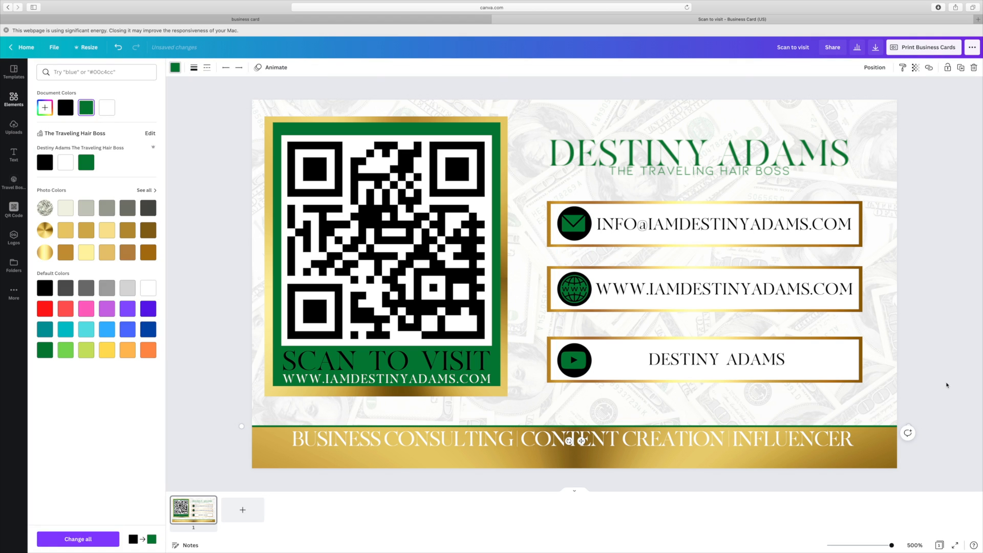
{"action": "left_click", "coordinate": [947, 385]}
- Nudge the name logo and reposition the QR panel slightly, undoing the last resize
{"action": "left_click_drag", "start_coordinate": [760, 166], "coordinate": [751, 165]}
{"action": "left_click_drag", "start_coordinate": [430, 226], "coordinate": [437, 234]}
{"action": "left_click_drag", "start_coordinate": [514, 125], "coordinate": [495, 146]}
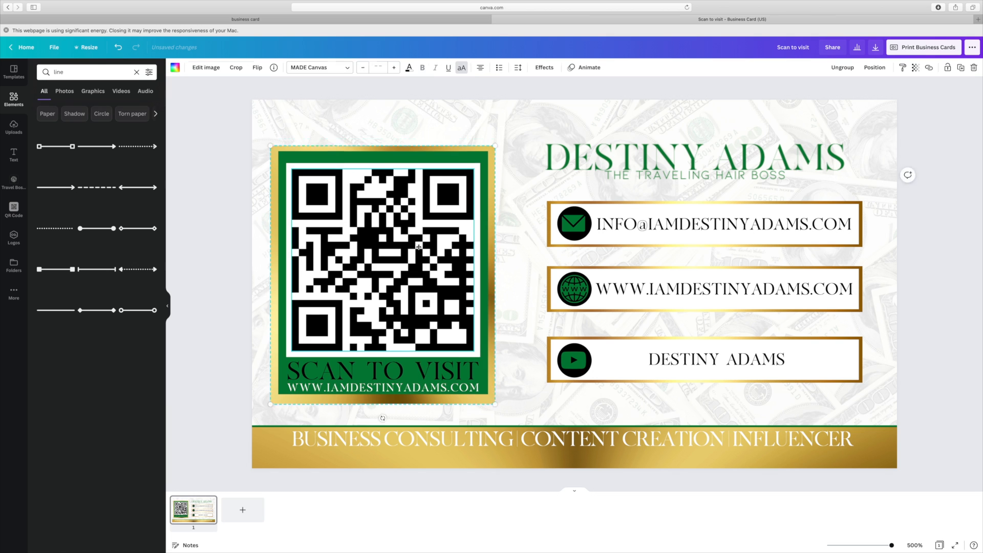
{"action": "left_click_drag", "start_coordinate": [495, 404], "coordinate": [498, 387]}
{"action": "left_click", "coordinate": [412, 349]}
{"action": "key", "text": "ctrl+z"}
{"action": "left_click", "coordinate": [918, 230]}
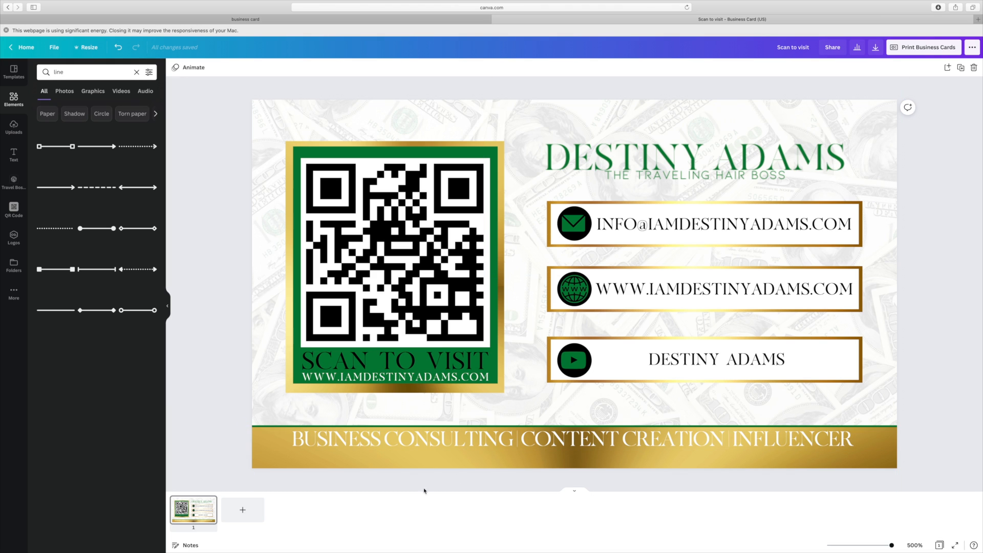
- Add a blank second page to the card and scroll through the uploaded images
{"action": "left_click", "coordinate": [243, 510]}
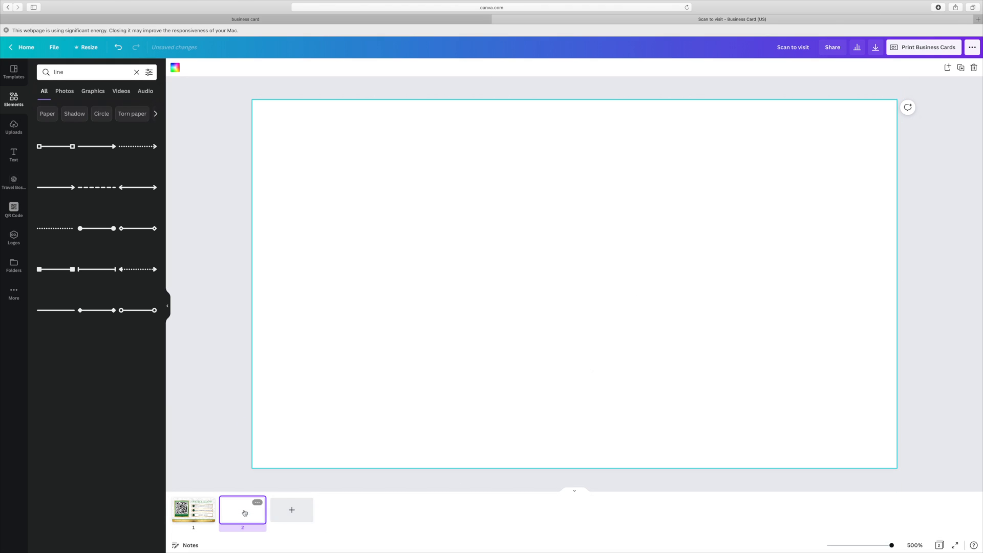
{"action": "left_click", "coordinate": [487, 302]}
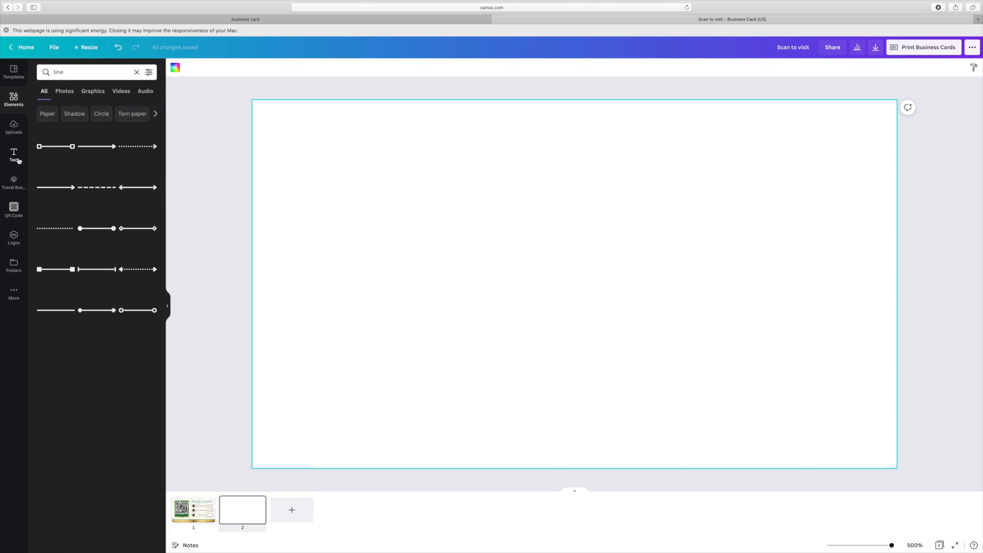
{"action": "left_click", "coordinate": [13, 127]}
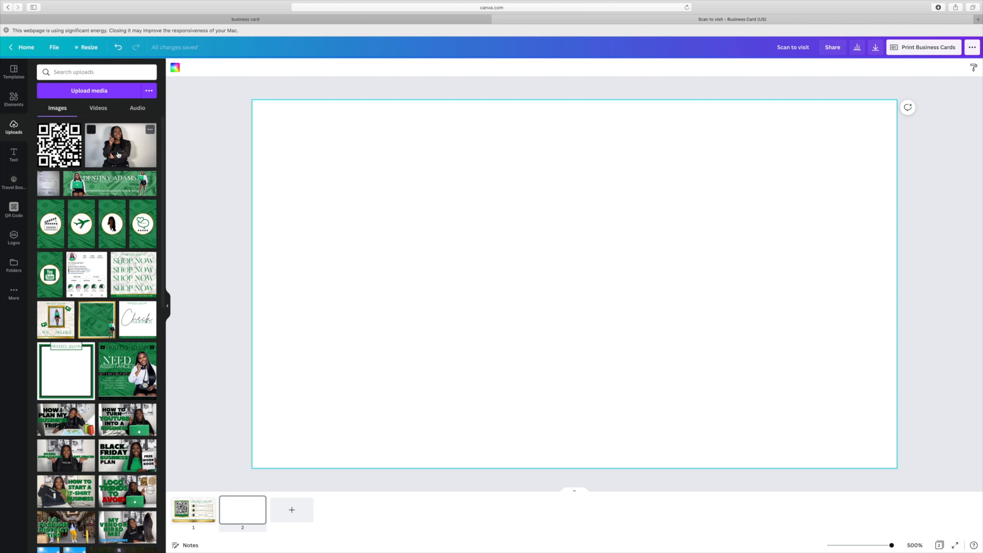
{"action": "scroll", "coordinate": [126, 258], "scroll_direction": "down", "scroll_amount": 10}
{"action": "scroll", "coordinate": [135, 259], "scroll_direction": "down", "scroll_amount": 10}
{"action": "scroll", "coordinate": [135, 260], "scroll_direction": "down", "scroll_amount": 5}
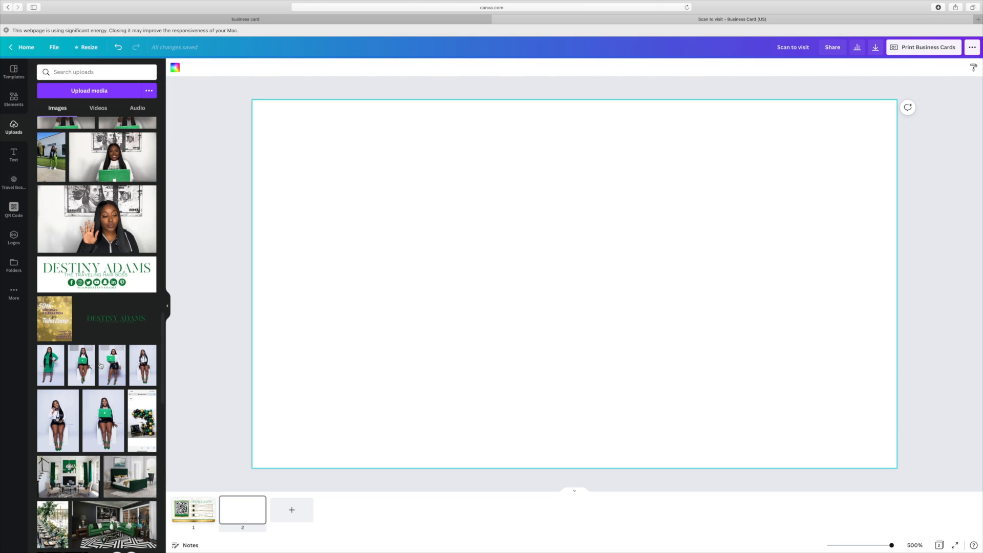
{"action": "scroll", "coordinate": [116, 381], "scroll_direction": "down", "scroll_amount": 1}
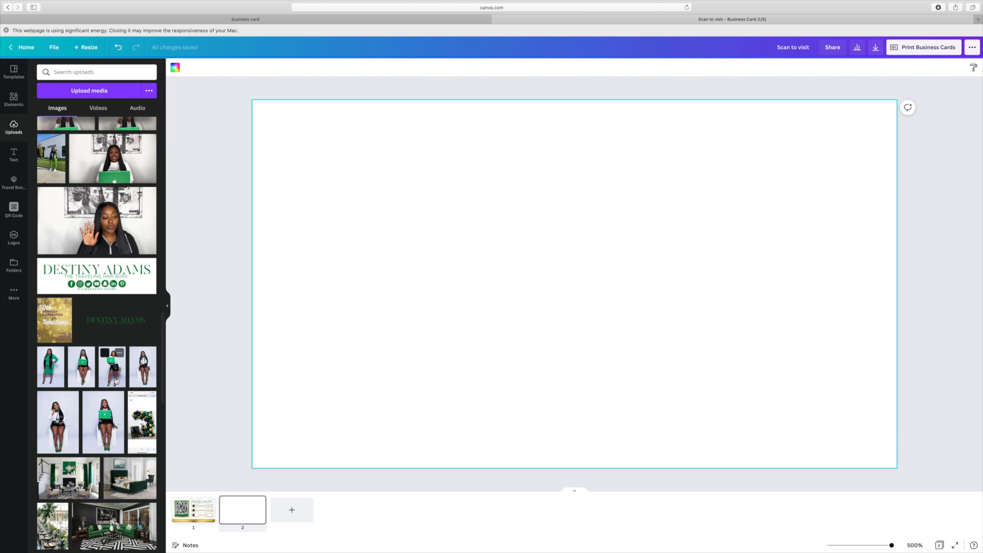
- Place the woman-with-green-laptop photo on page 2 and apply BG Remover to it
{"action": "left_click", "coordinate": [108, 432]}
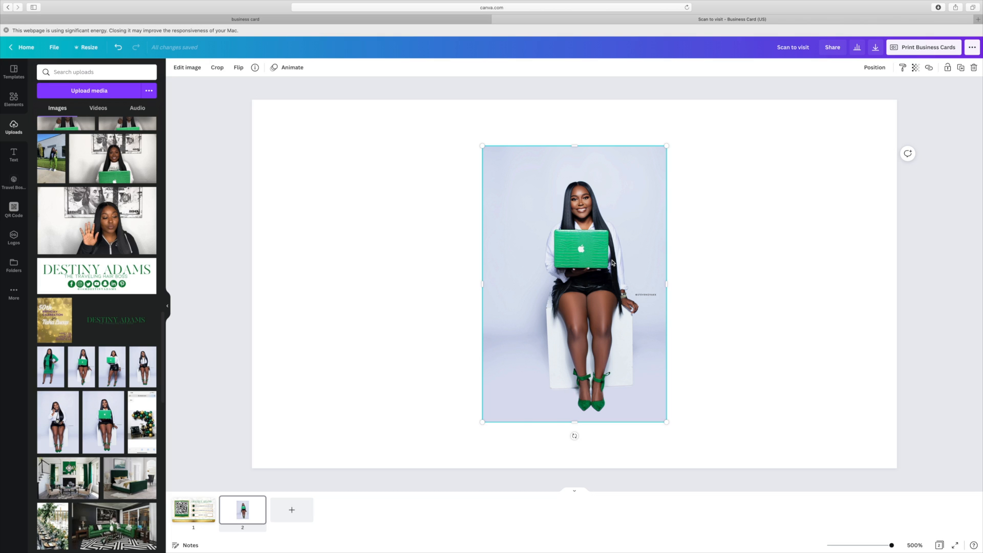
{"action": "key", "text": "Delete"}
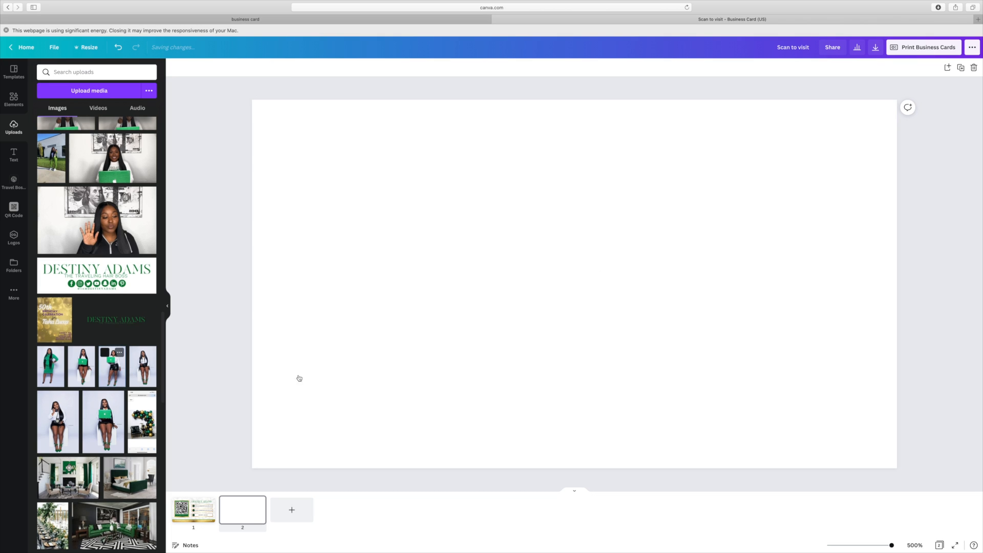
{"action": "key", "text": "super+z"}
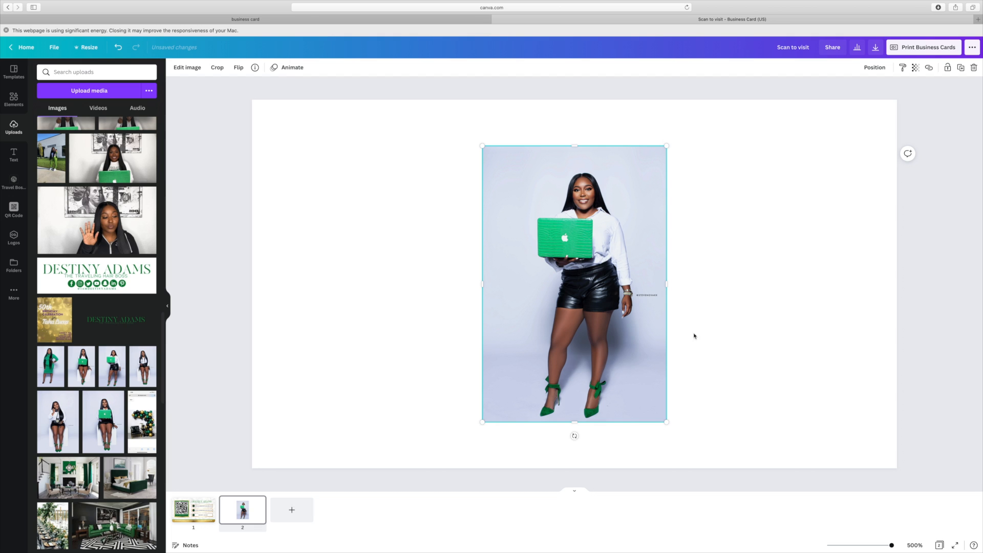
{"action": "left_click", "coordinate": [188, 68]}
{"action": "left_click", "coordinate": [107, 139]}
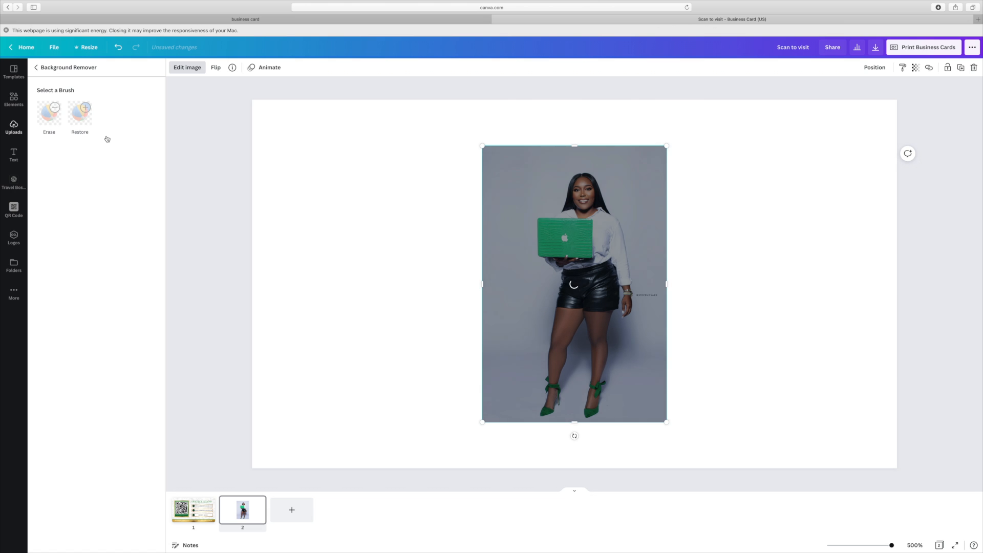
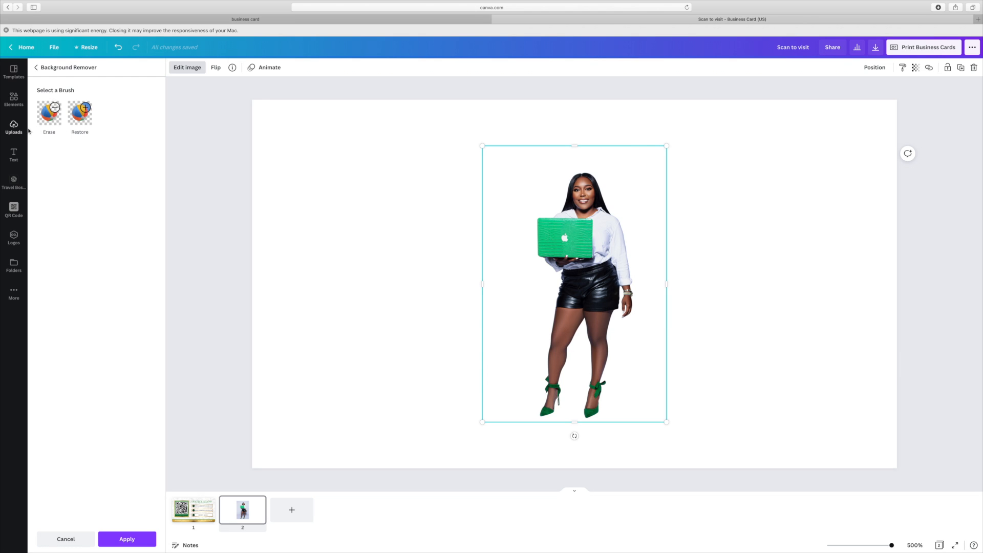
- Leave Background Remover, glance at the uploaded images, and return to the Elements library
{"action": "left_click", "coordinate": [16, 106]}
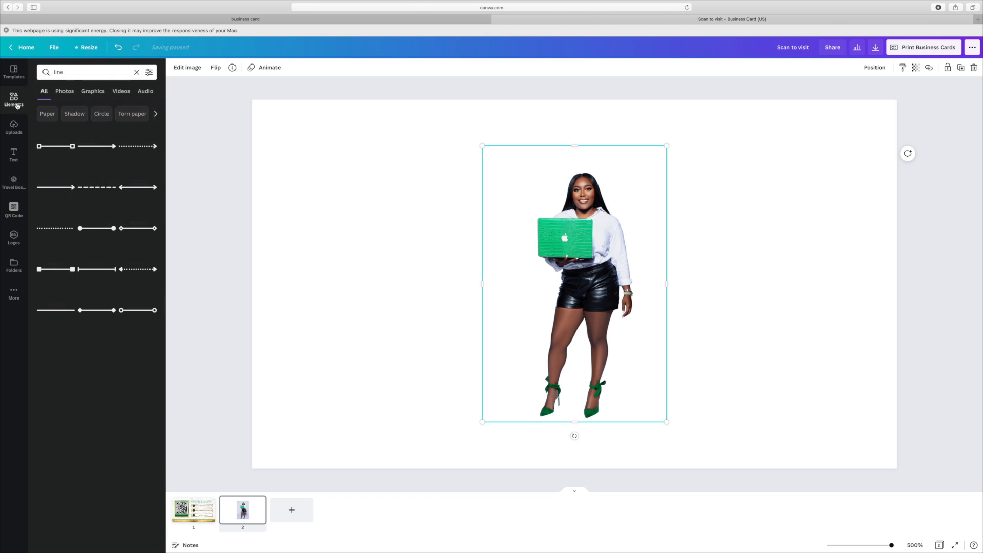
{"action": "left_click", "coordinate": [15, 135]}
{"action": "scroll", "coordinate": [110, 220], "scroll_direction": "up", "scroll_amount": 18}
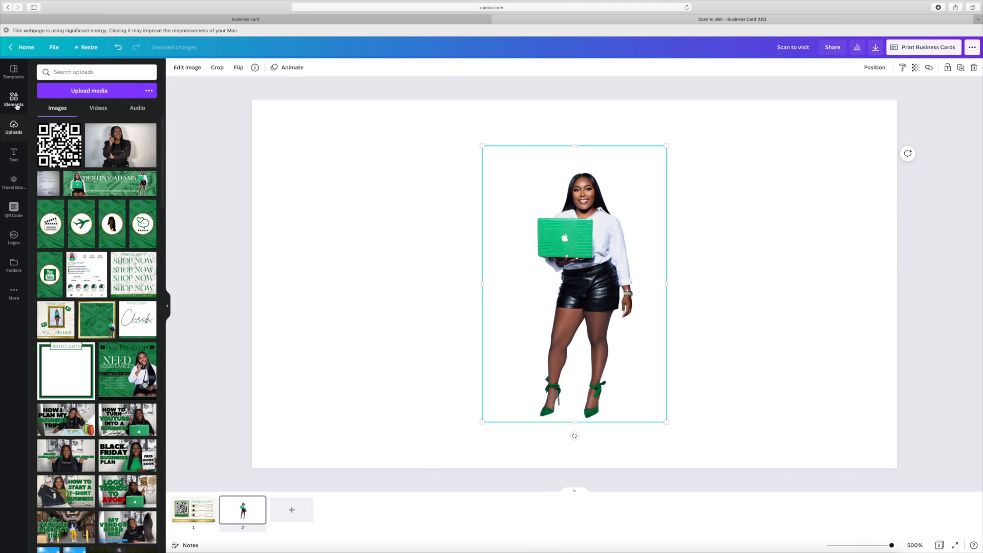
{"action": "left_click", "coordinate": [28, 105]}
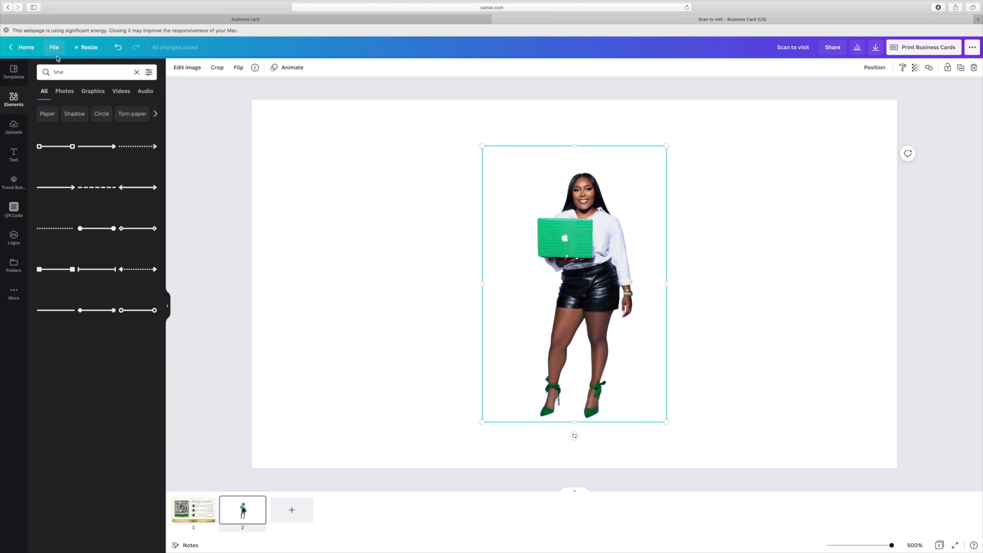
- Search elements for 'money' and stretch the dollar-bills photo to cover page 2
{"action": "left_click", "coordinate": [136, 71]}
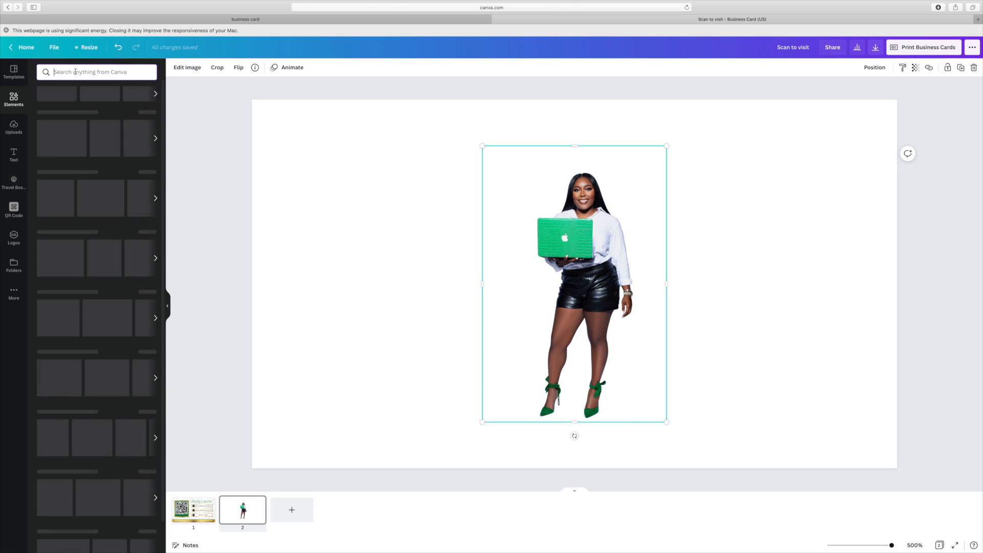
{"action": "type", "text": "money"}
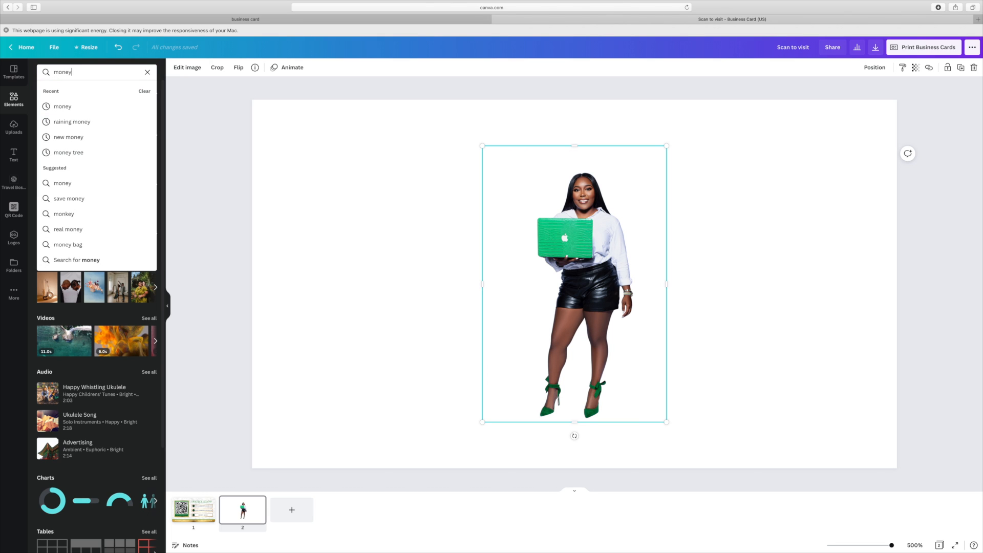
{"action": "left_click", "coordinate": [75, 111]}
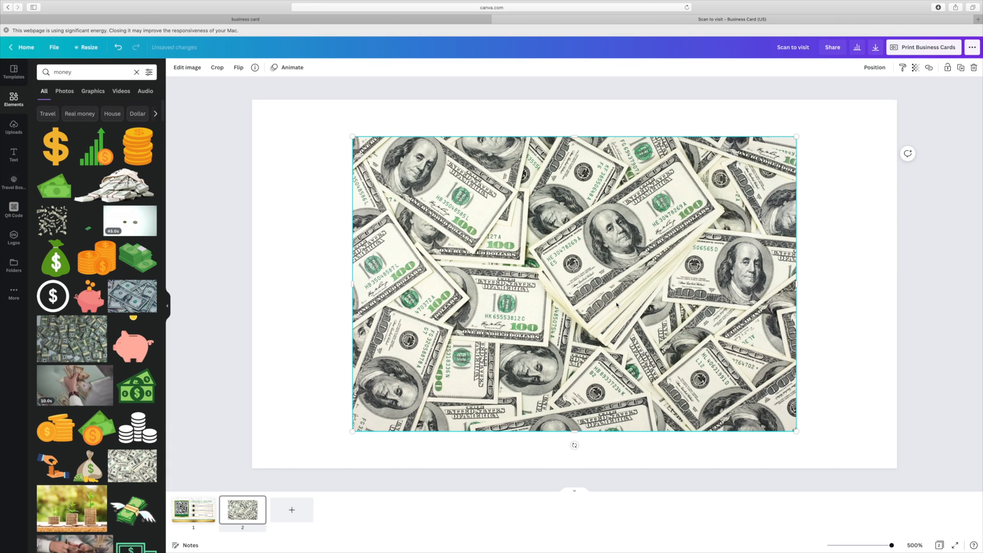
{"action": "left_click_drag", "start_coordinate": [473, 250], "coordinate": [582, 277]}
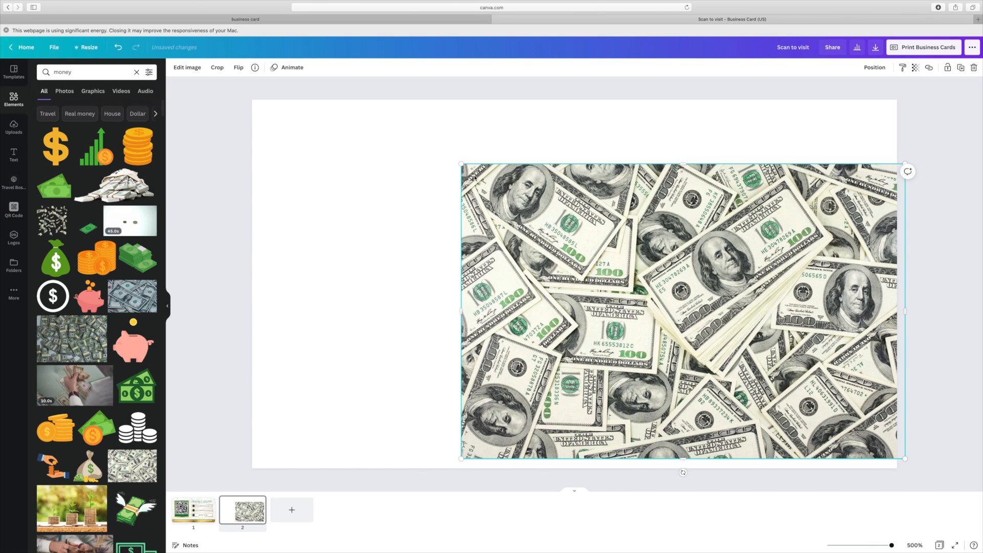
{"action": "left_click_drag", "start_coordinate": [306, 135], "coordinate": [186, 122]}
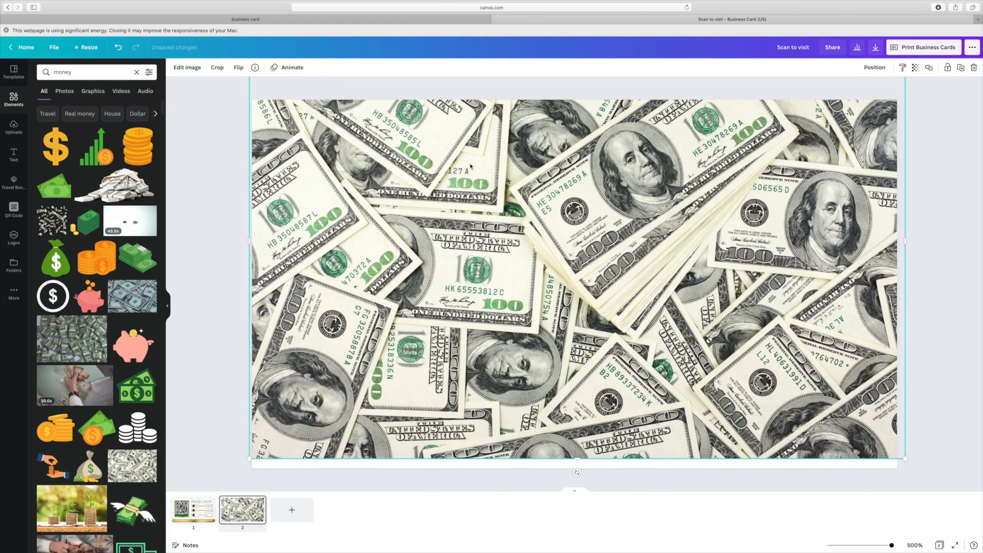
{"action": "left_click_drag", "start_coordinate": [519, 165], "coordinate": [519, 192]}
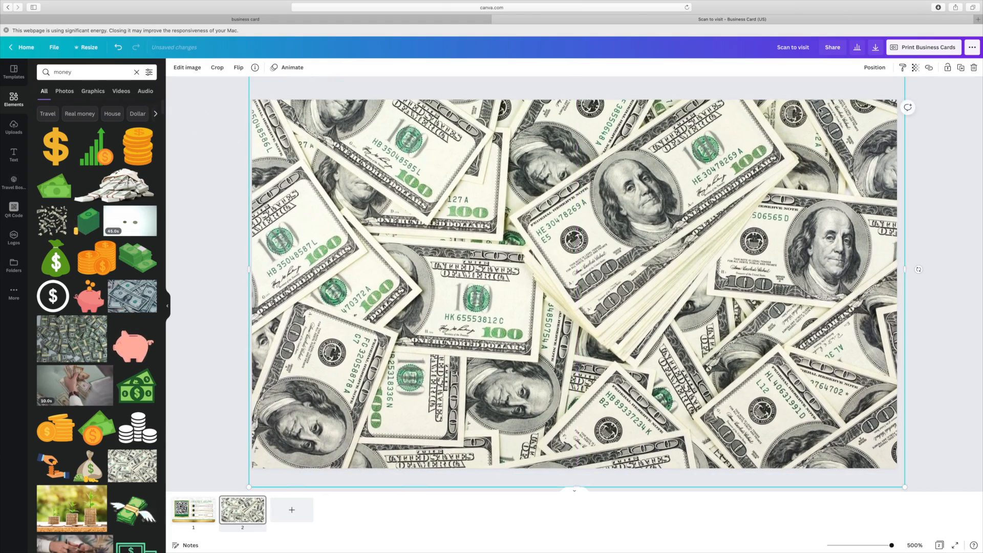
- Fade the dollar-bills photo to about 14 transparency
{"action": "left_click", "coordinate": [915, 72]}
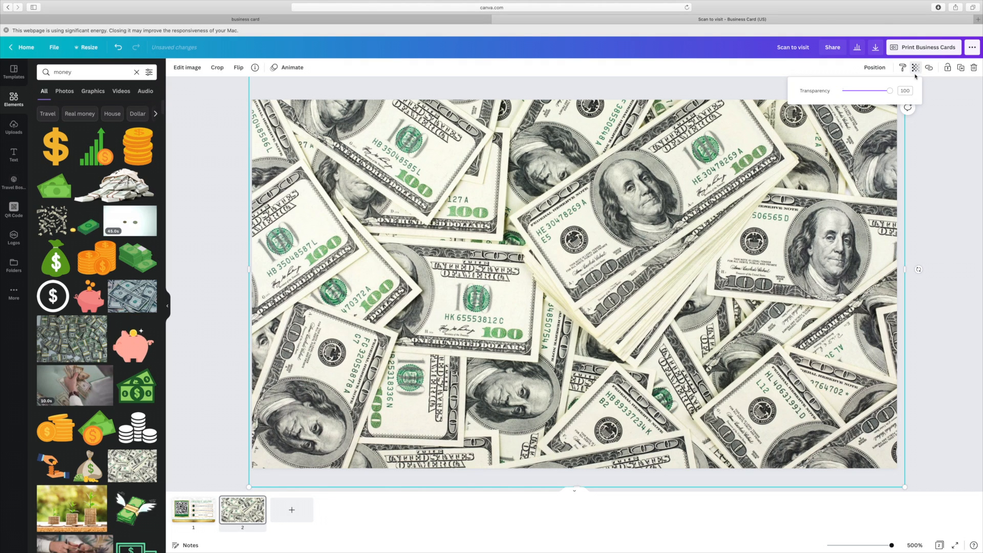
{"action": "left_click_drag", "start_coordinate": [889, 90], "coordinate": [857, 96]}
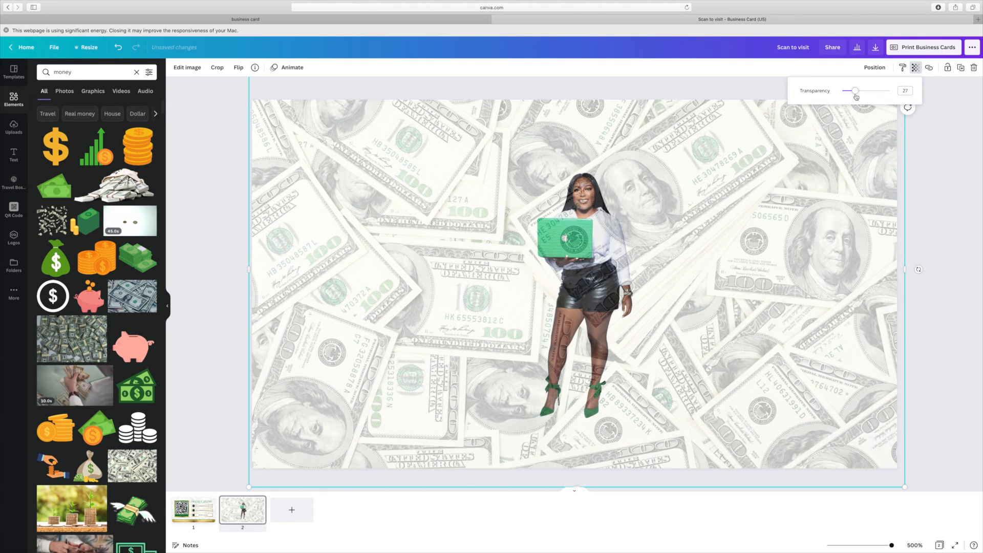
{"action": "left_click_drag", "start_coordinate": [855, 97], "coordinate": [849, 96]}
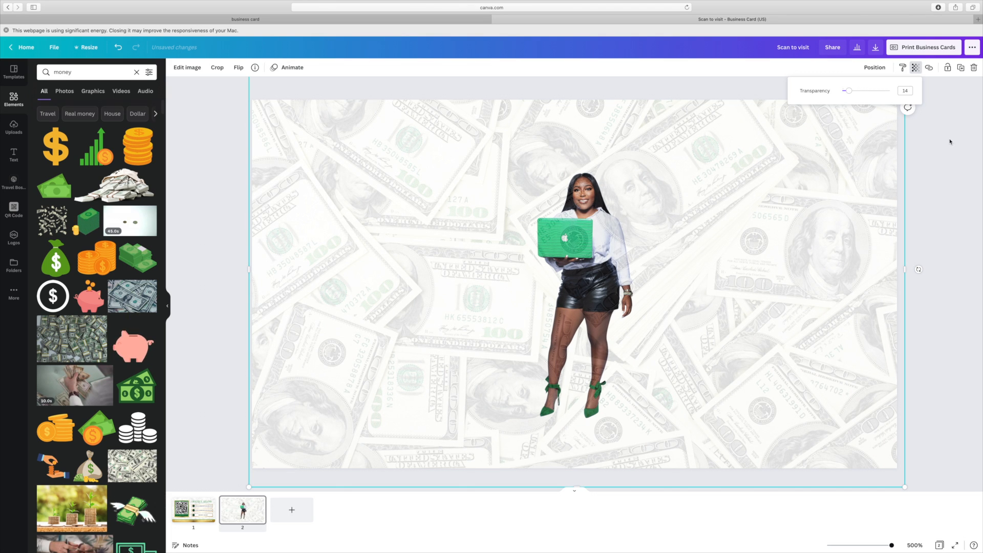
{"action": "left_click", "coordinate": [606, 267]}
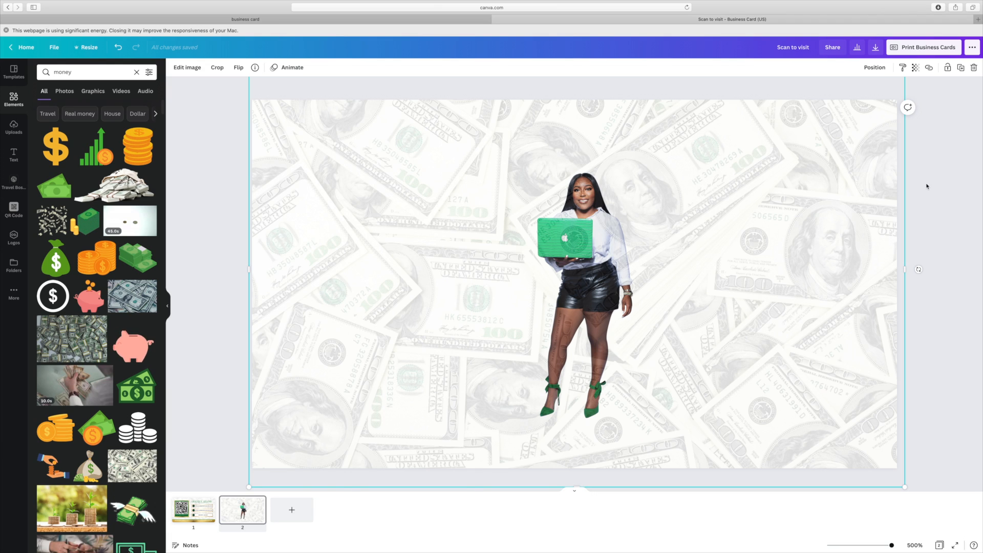
- Send the money image backward behind the woman and shift her photo right
{"action": "left_click", "coordinate": [874, 67]}
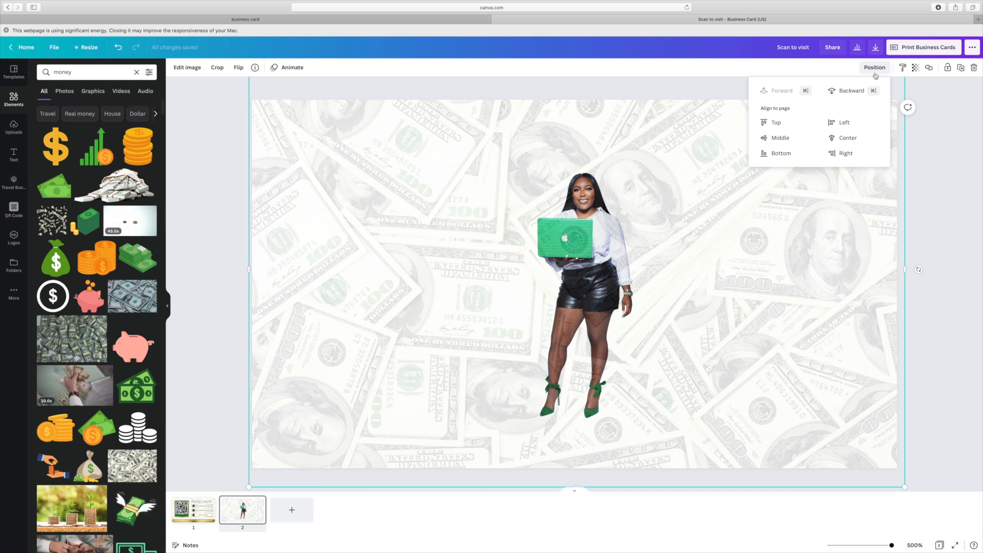
{"action": "left_click", "coordinate": [851, 90]}
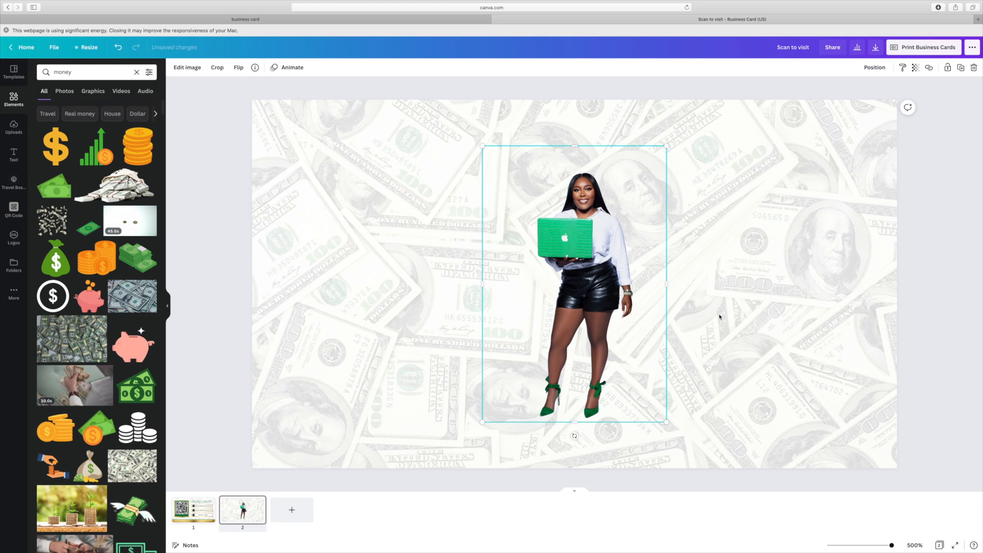
{"action": "left_click_drag", "start_coordinate": [542, 375], "coordinate": [651, 363]}
{"action": "left_click_drag", "start_coordinate": [657, 427], "coordinate": [738, 278]}
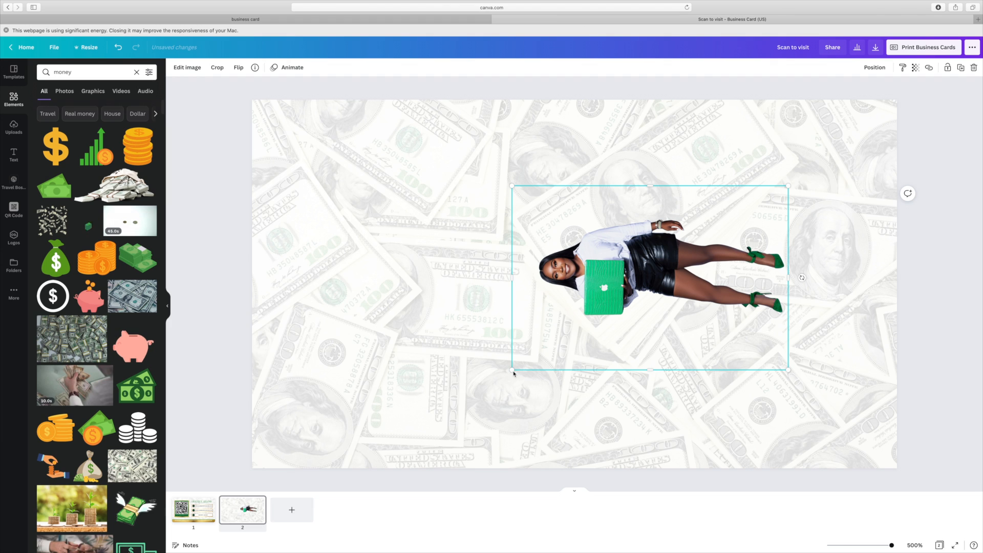
- Enlarge the sideways woman photo across the back page and centre it vertically
{"action": "left_click_drag", "start_coordinate": [491, 379], "coordinate": [285, 452]}
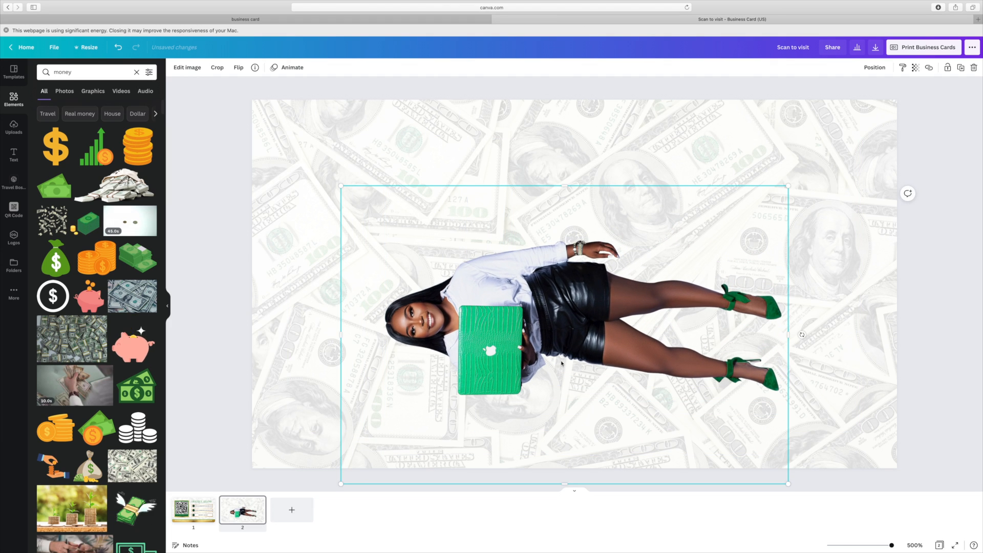
{"action": "left_click_drag", "start_coordinate": [569, 359], "coordinate": [644, 319]}
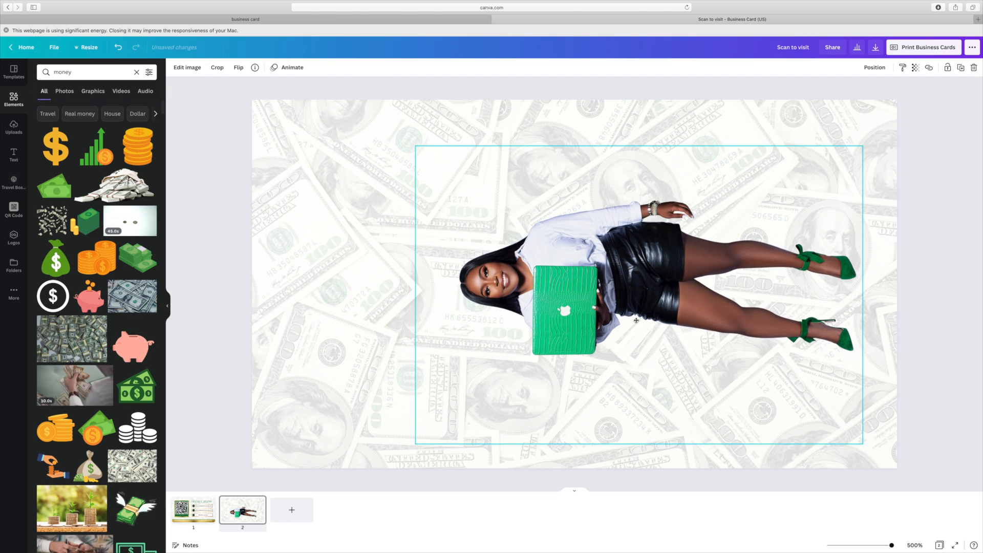
{"action": "left_click_drag", "start_coordinate": [417, 148], "coordinate": [206, 167]}
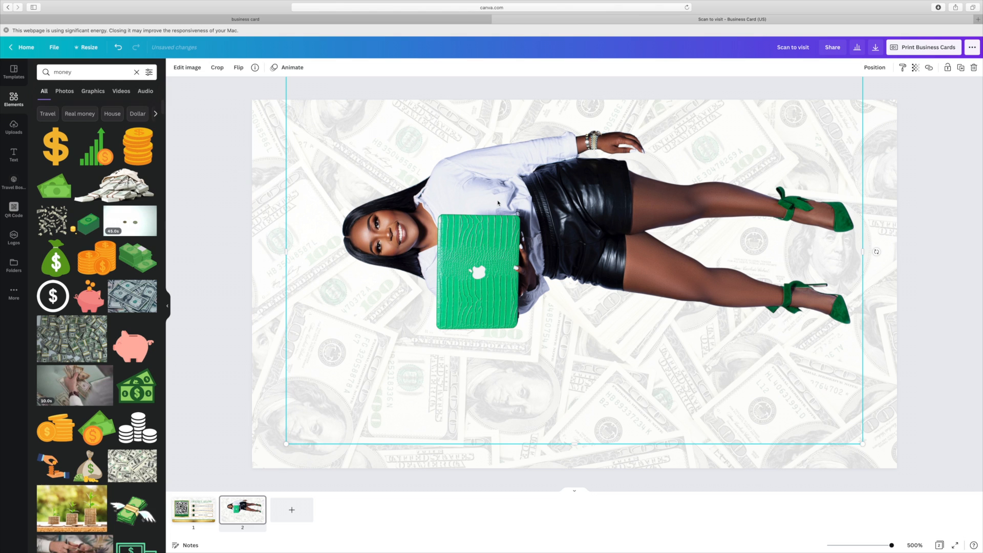
{"action": "left_click_drag", "start_coordinate": [498, 202], "coordinate": [522, 247]}
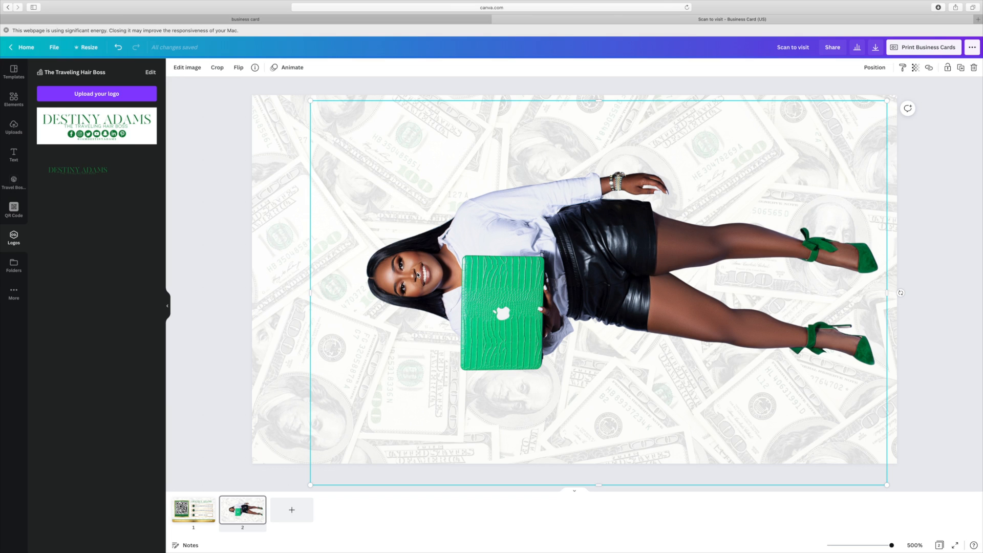
- Add the name logo rotated vertically, enlarged along page 2's left edge, then scroll back to page 1
{"action": "left_click", "coordinate": [98, 179]}
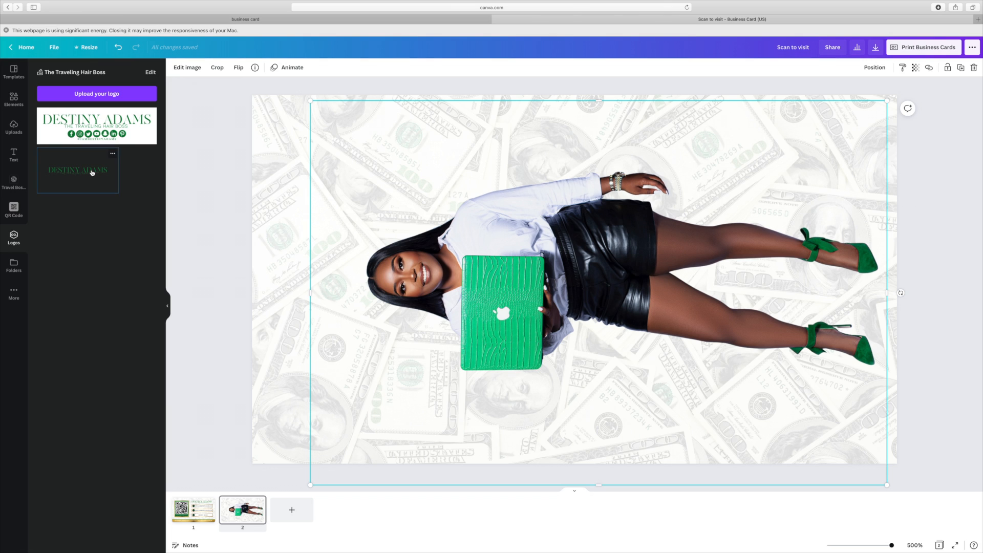
{"action": "left_click_drag", "start_coordinate": [546, 290], "coordinate": [404, 303]}
{"action": "left_click_drag", "start_coordinate": [433, 430], "coordinate": [517, 297]}
{"action": "left_click_drag", "start_coordinate": [432, 313], "coordinate": [322, 301]}
{"action": "left_click_drag", "start_coordinate": [443, 79], "coordinate": [473, 70]}
{"action": "left_click_drag", "start_coordinate": [333, 263], "coordinate": [318, 270]}
{"action": "left_click", "coordinate": [973, 300]}
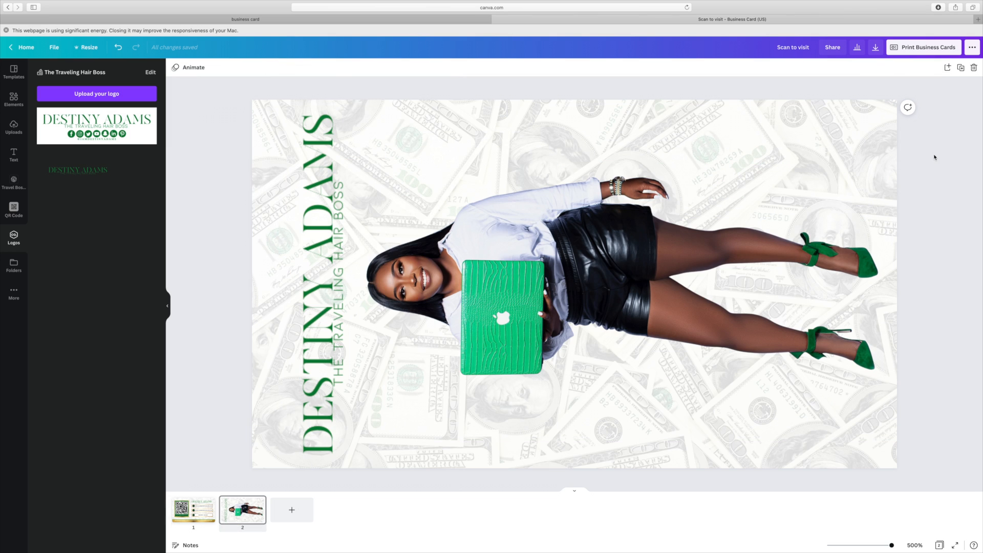
{"action": "scroll", "coordinate": [934, 157], "scroll_direction": "up", "scroll_amount": 3}
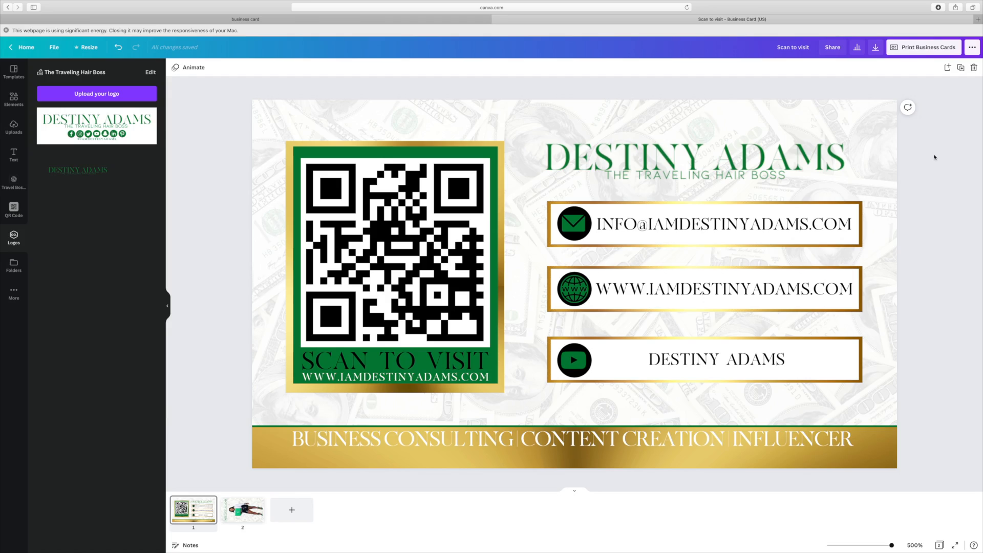
- Download all pages as a PDF Print file and scroll through the resulting PDF
{"action": "left_click", "coordinate": [877, 47]}
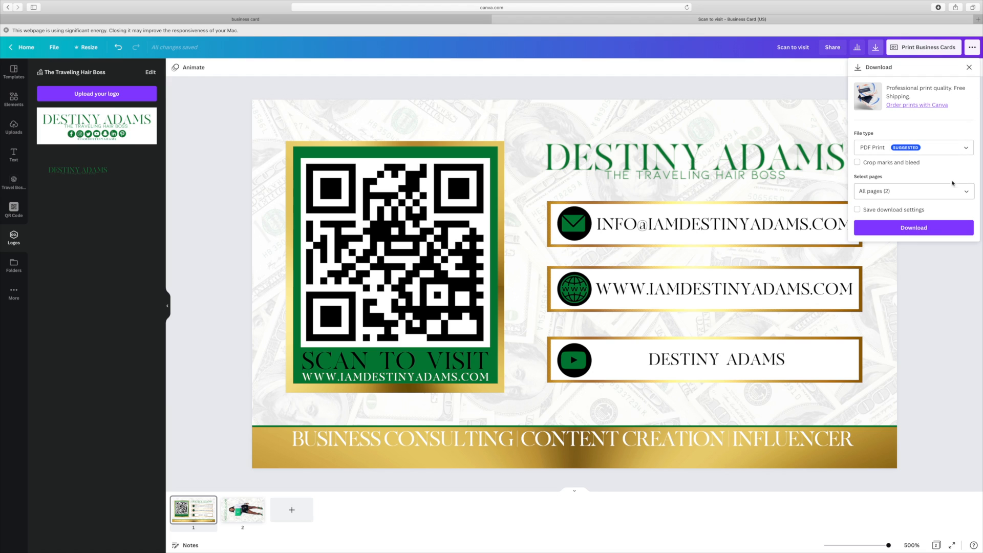
{"action": "left_click", "coordinate": [935, 229]}
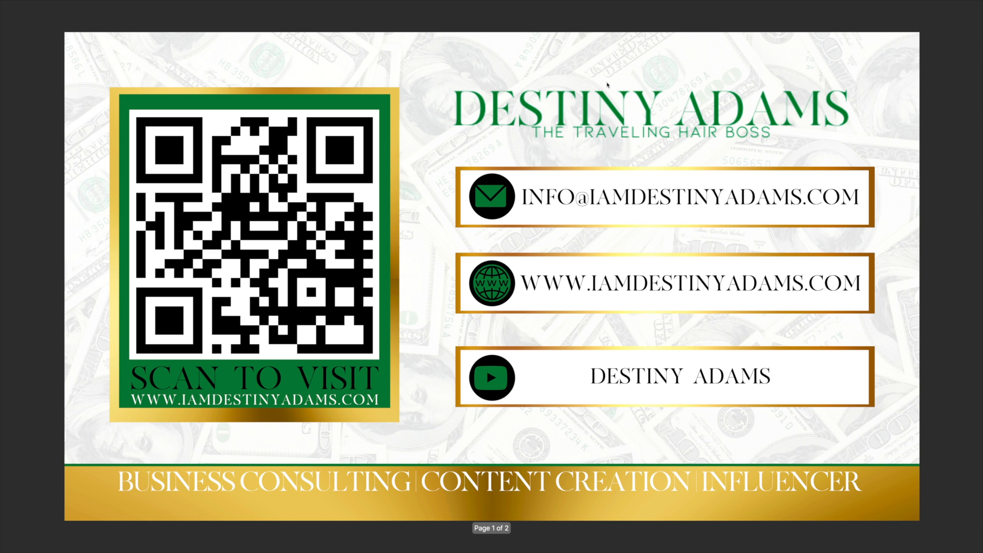
{"action": "scroll", "coordinate": [609, 102], "scroll_direction": "down", "scroll_amount": 1}
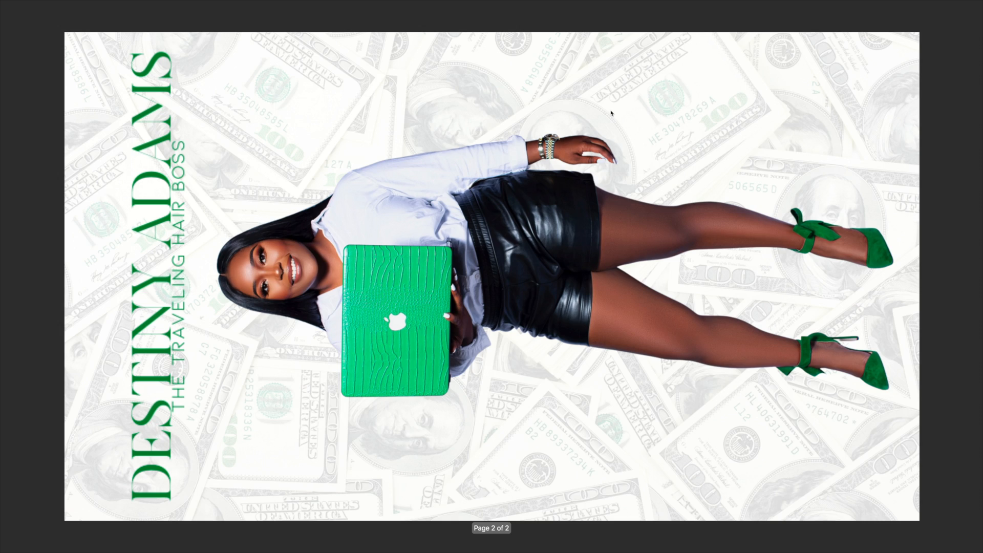
{"action": "scroll", "coordinate": [611, 113], "scroll_direction": "up", "scroll_amount": 1}
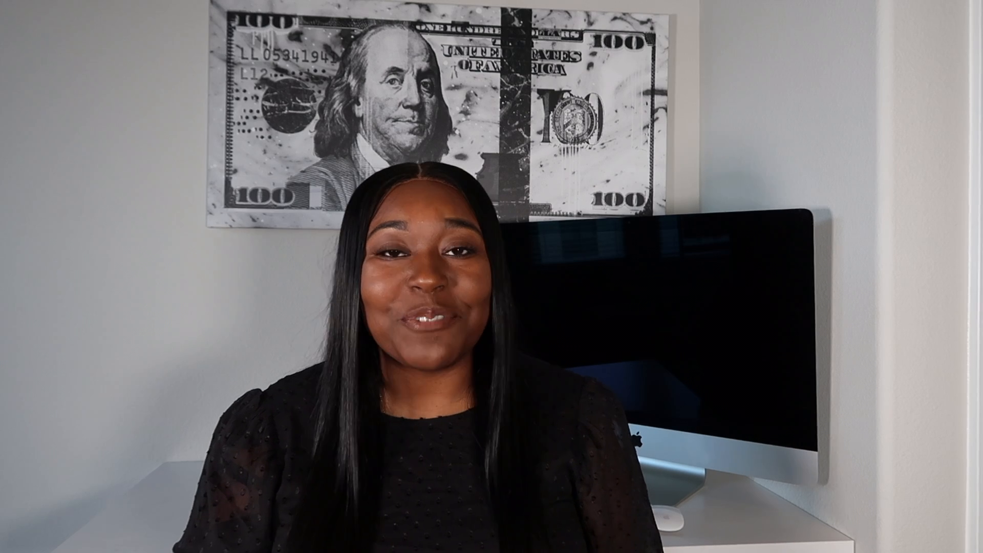